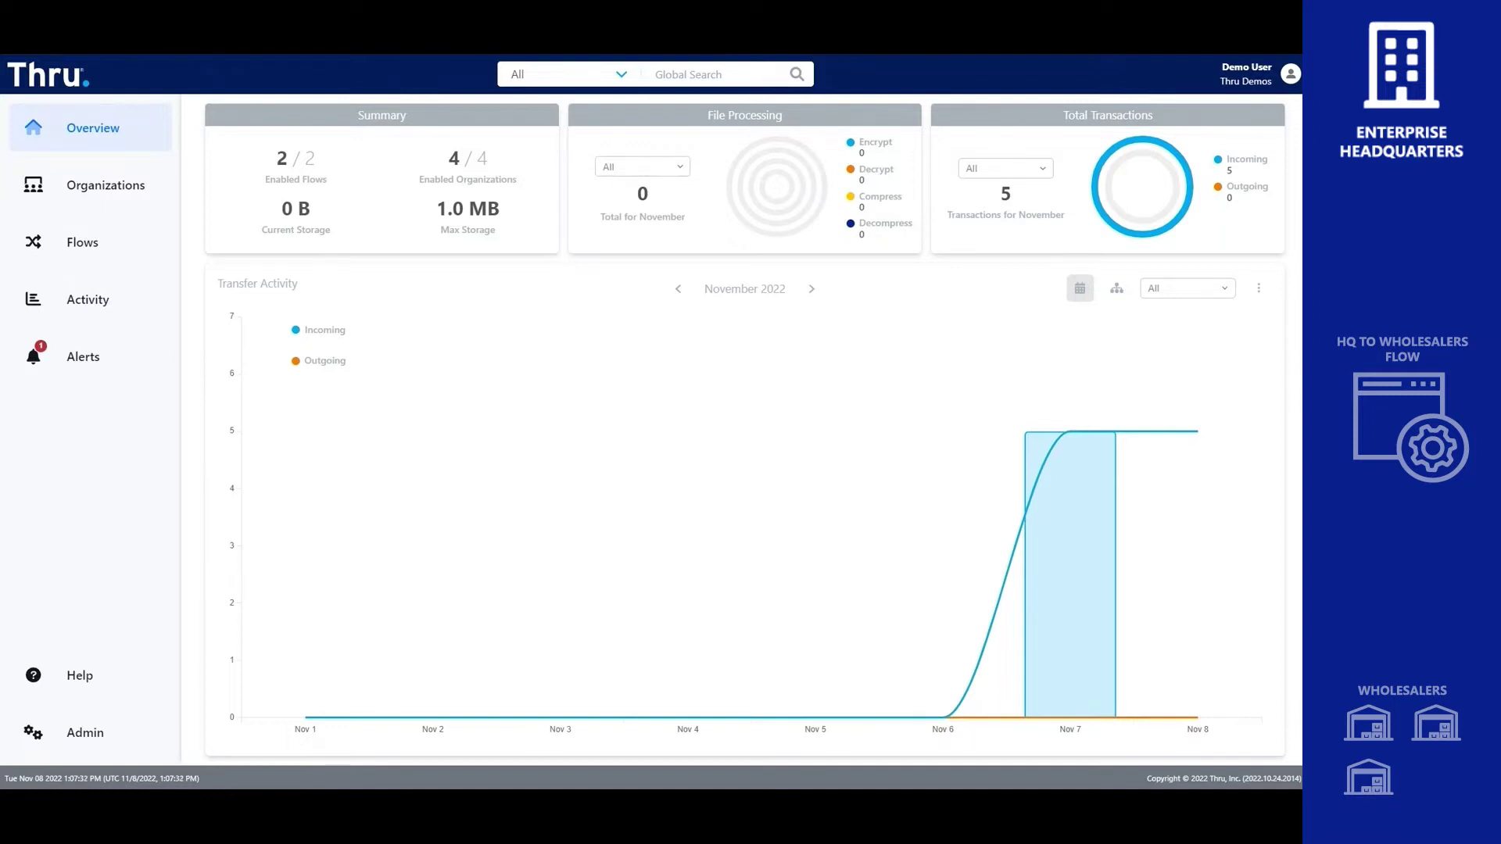
- Create an enabled organization named Example, with Example as its tag and description, and save it
click(117, 195)
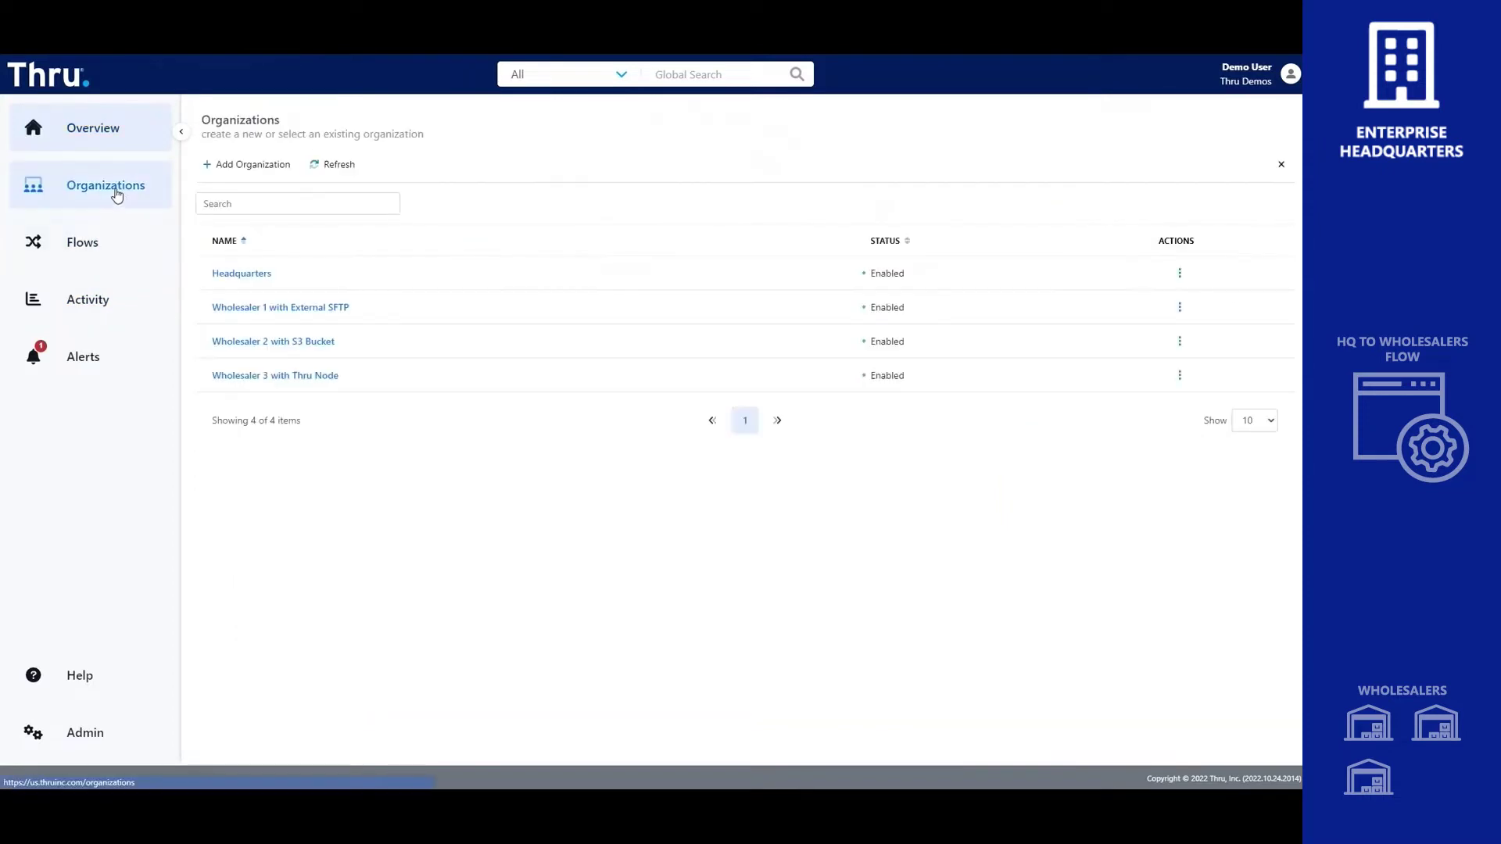
click(293, 176)
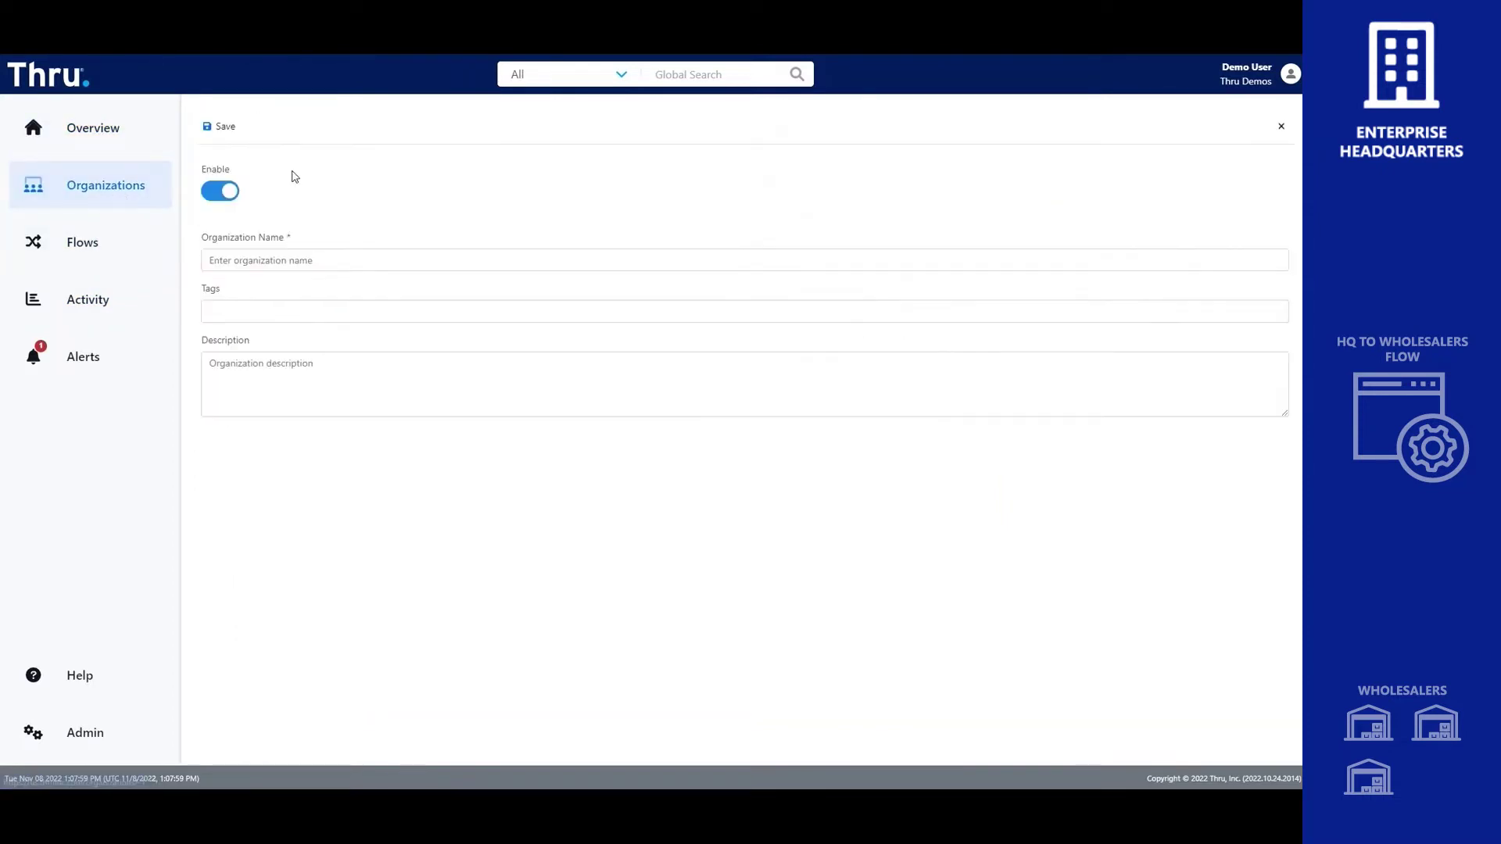
click(273, 259)
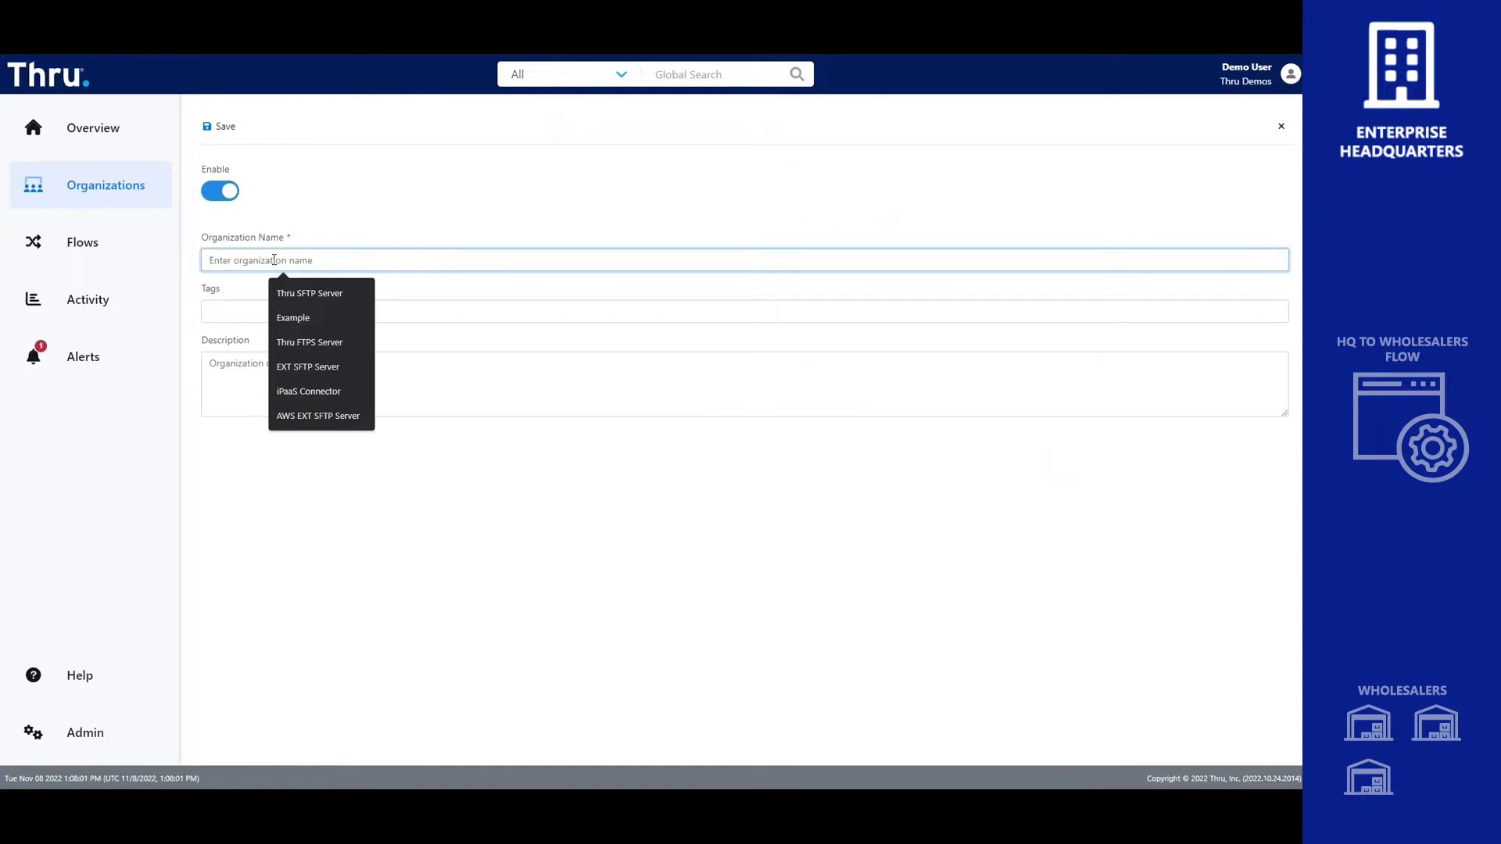
text(Example)
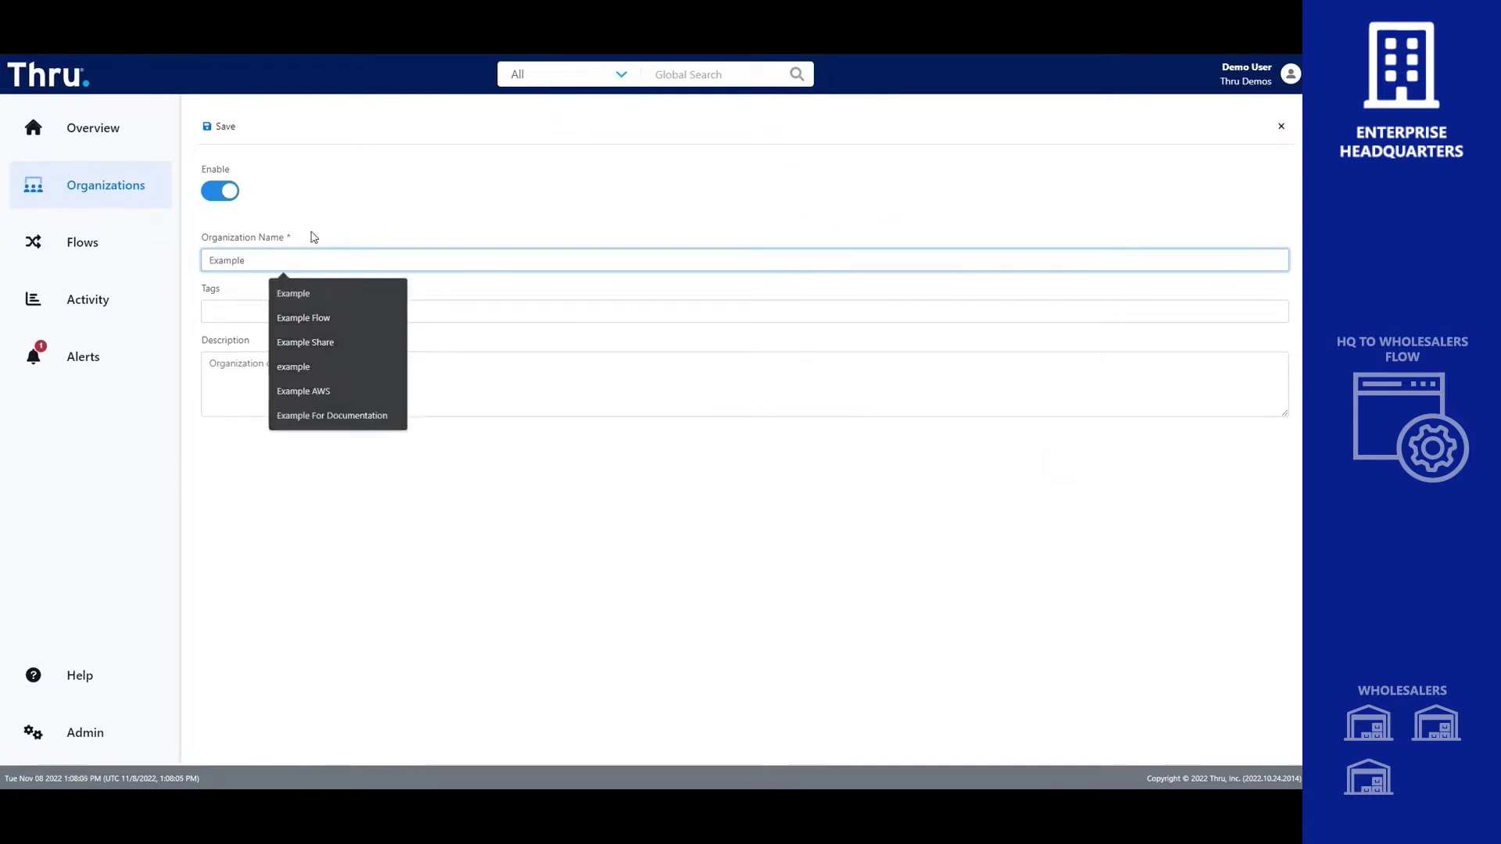
click(259, 310)
click(292, 344)
click(271, 361)
text(Example)
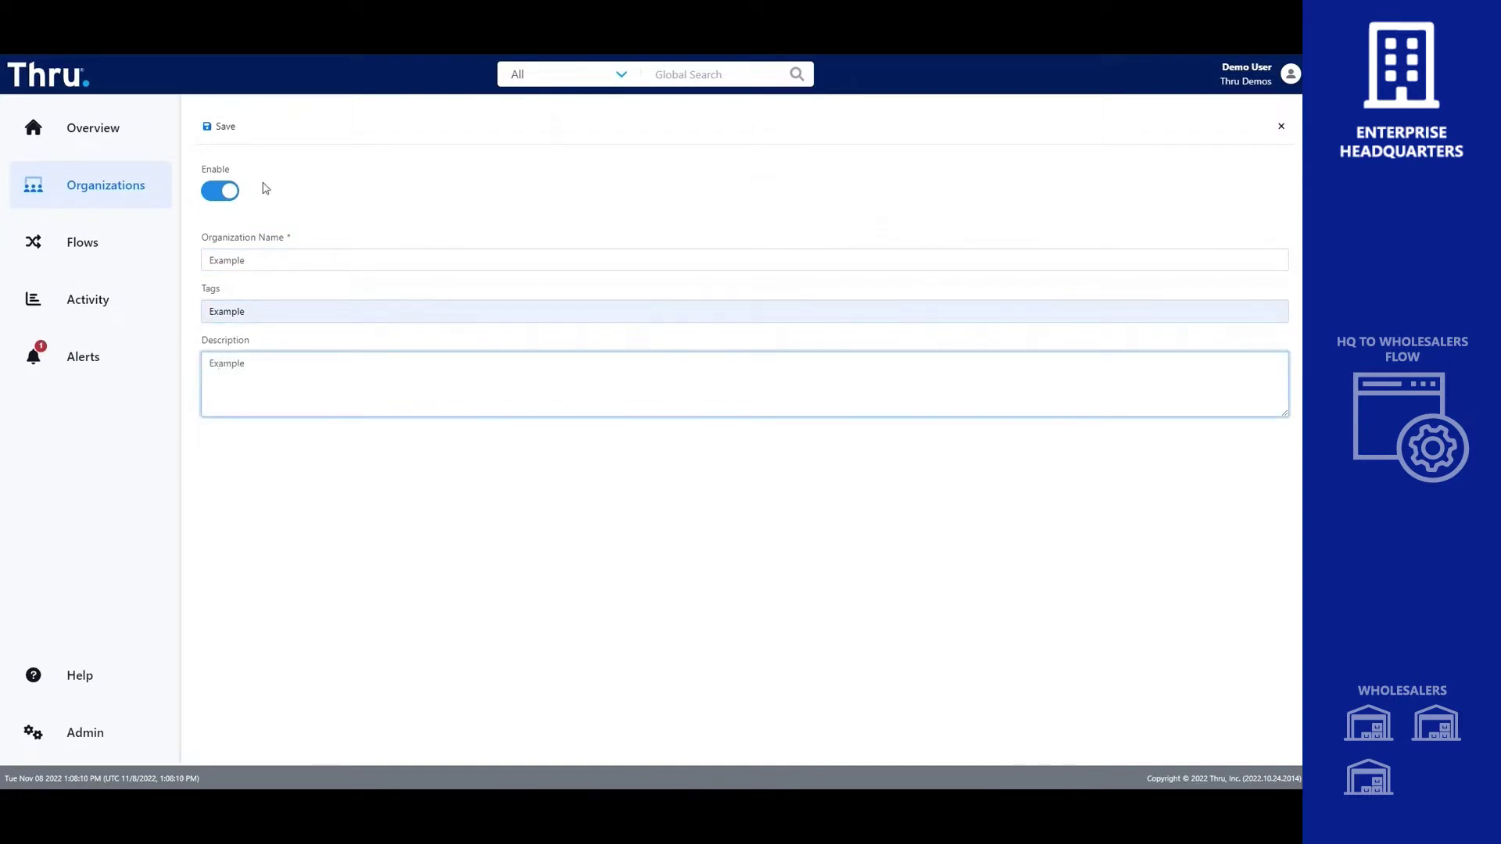
click(226, 125)
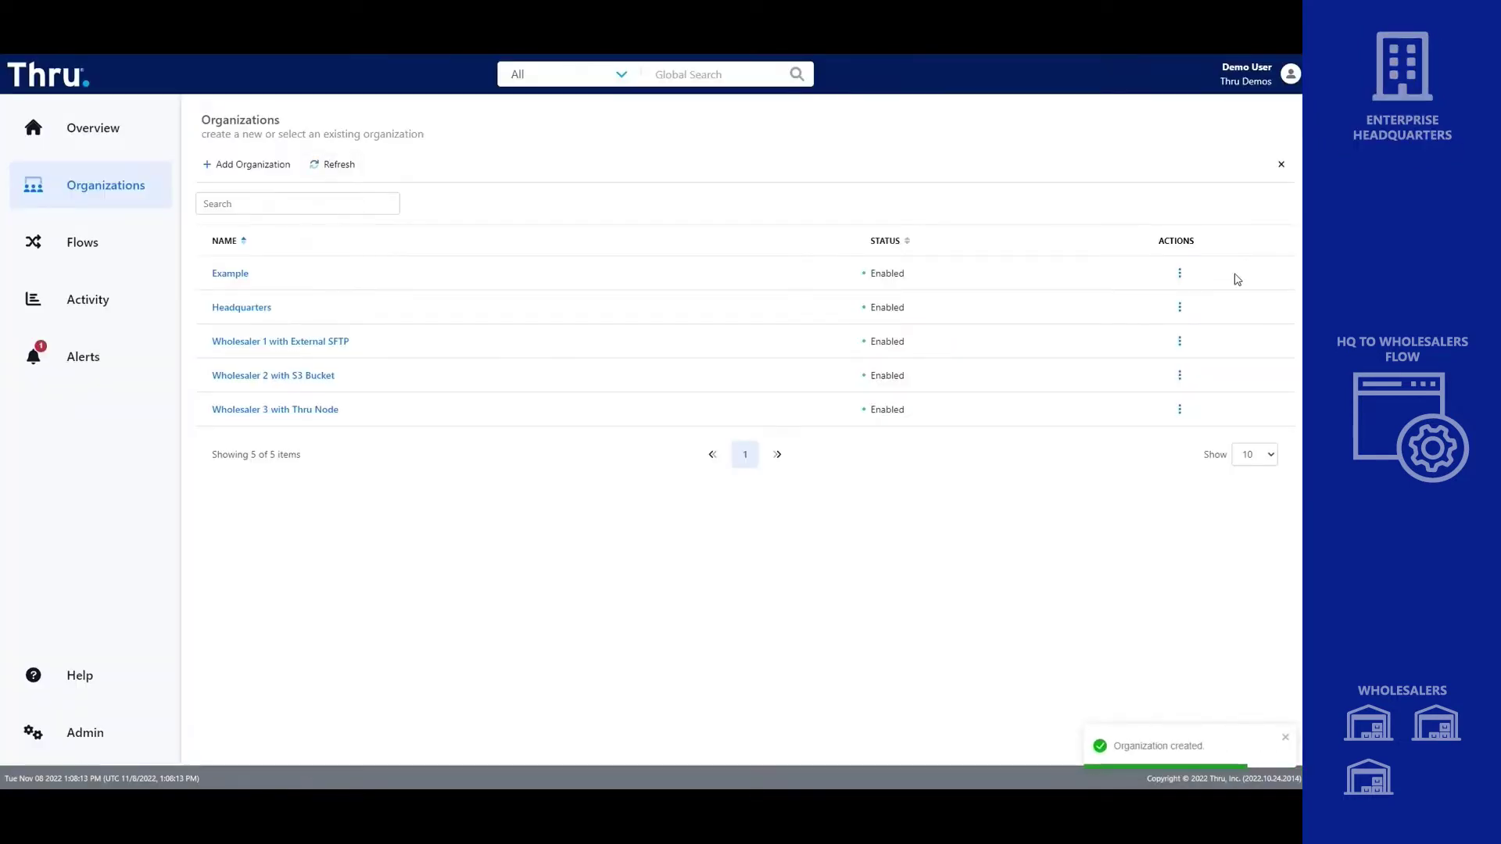
- Delete the Example organization
click(1180, 272)
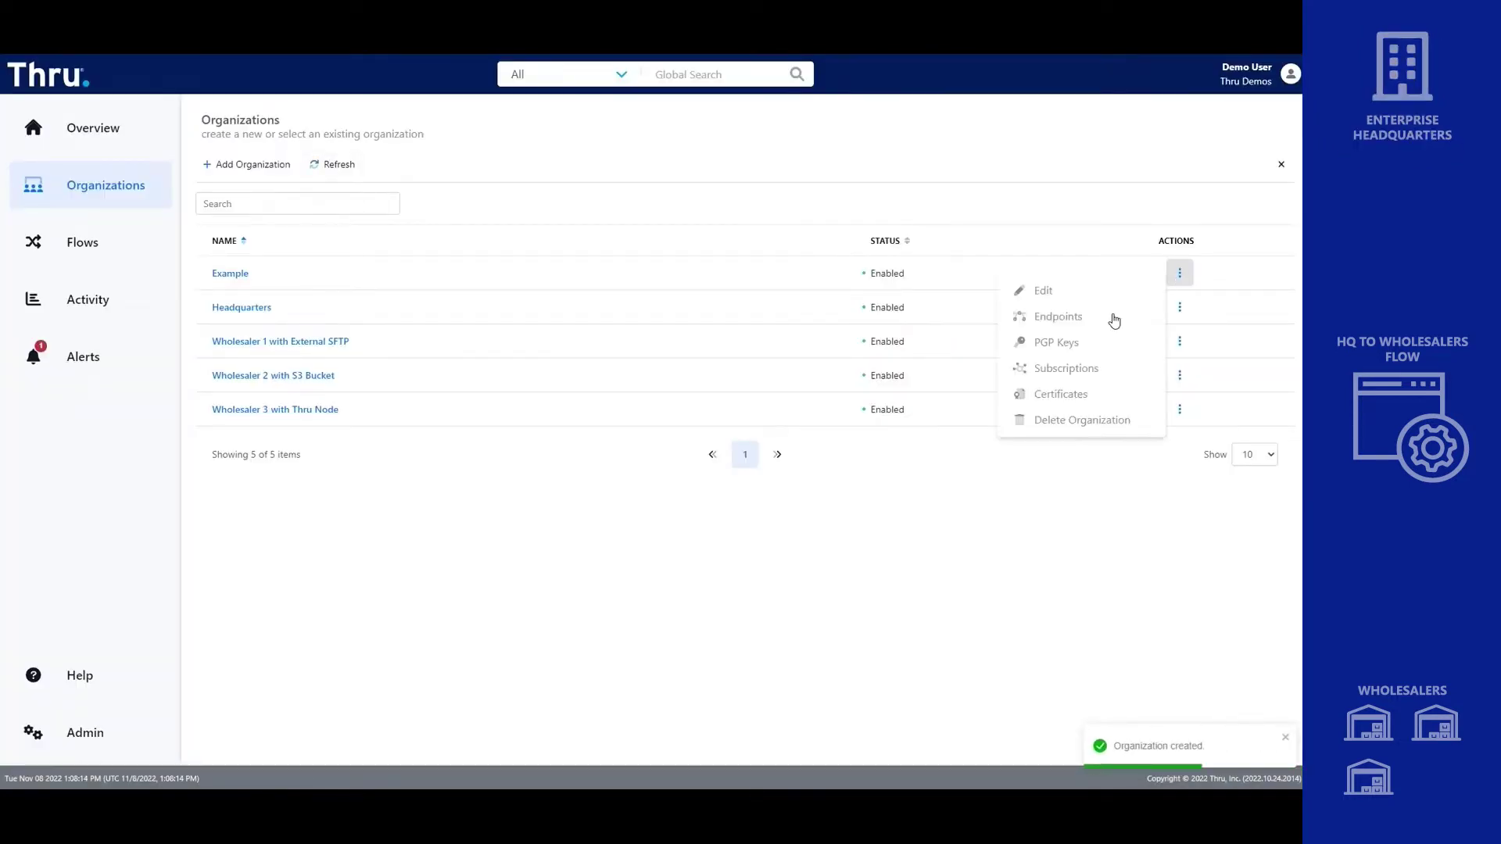
click(1091, 423)
click(553, 491)
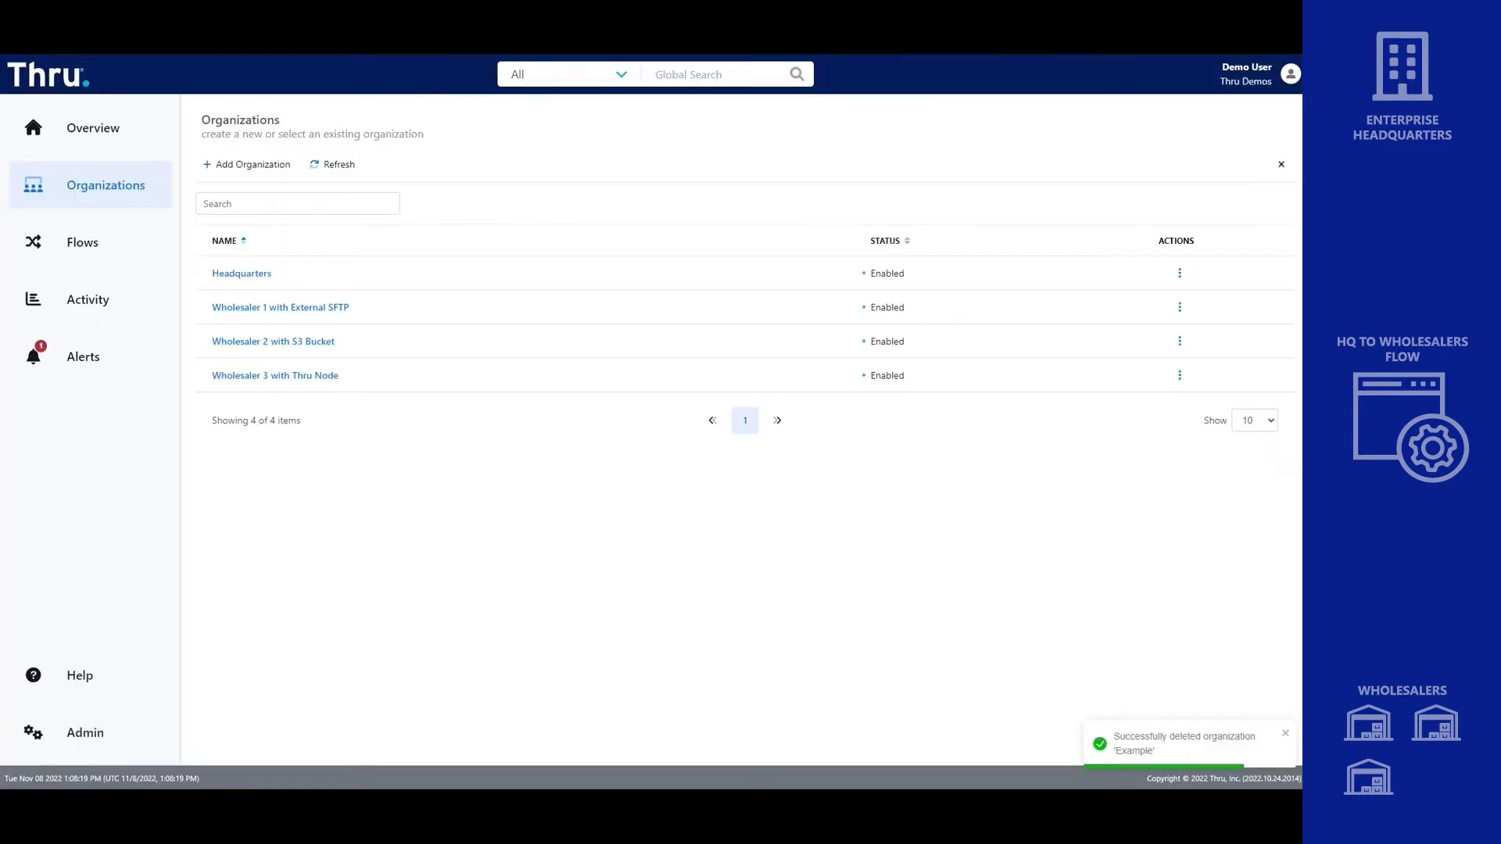
- Create and save a new enabled flow named "01. Headquarters to Wholesalers Warehouse"
click(119, 251)
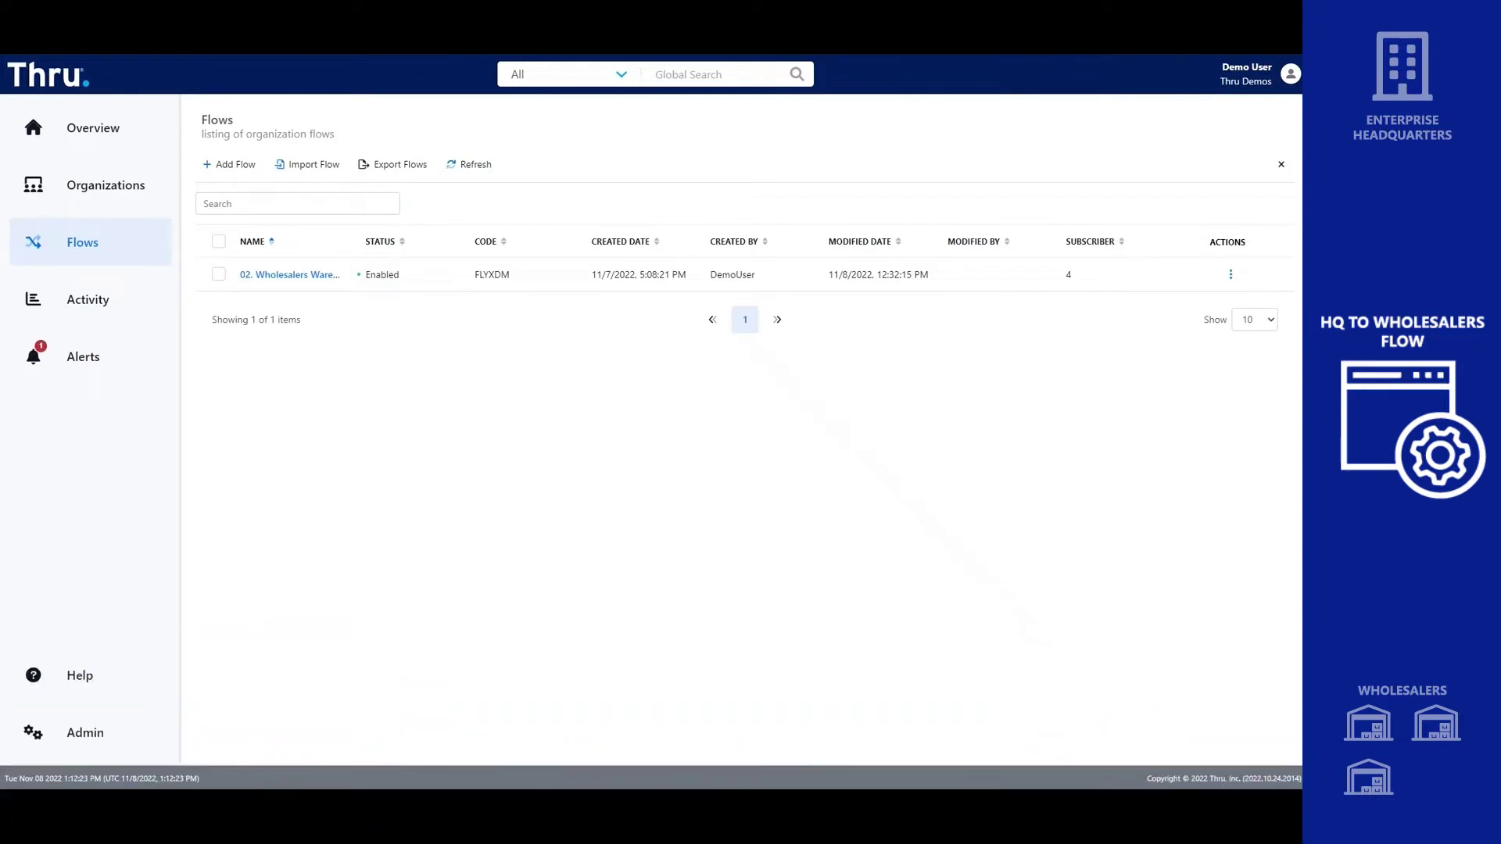
click(231, 164)
click(250, 259)
text(01. Headquarters to Wholesalers Warehouse)
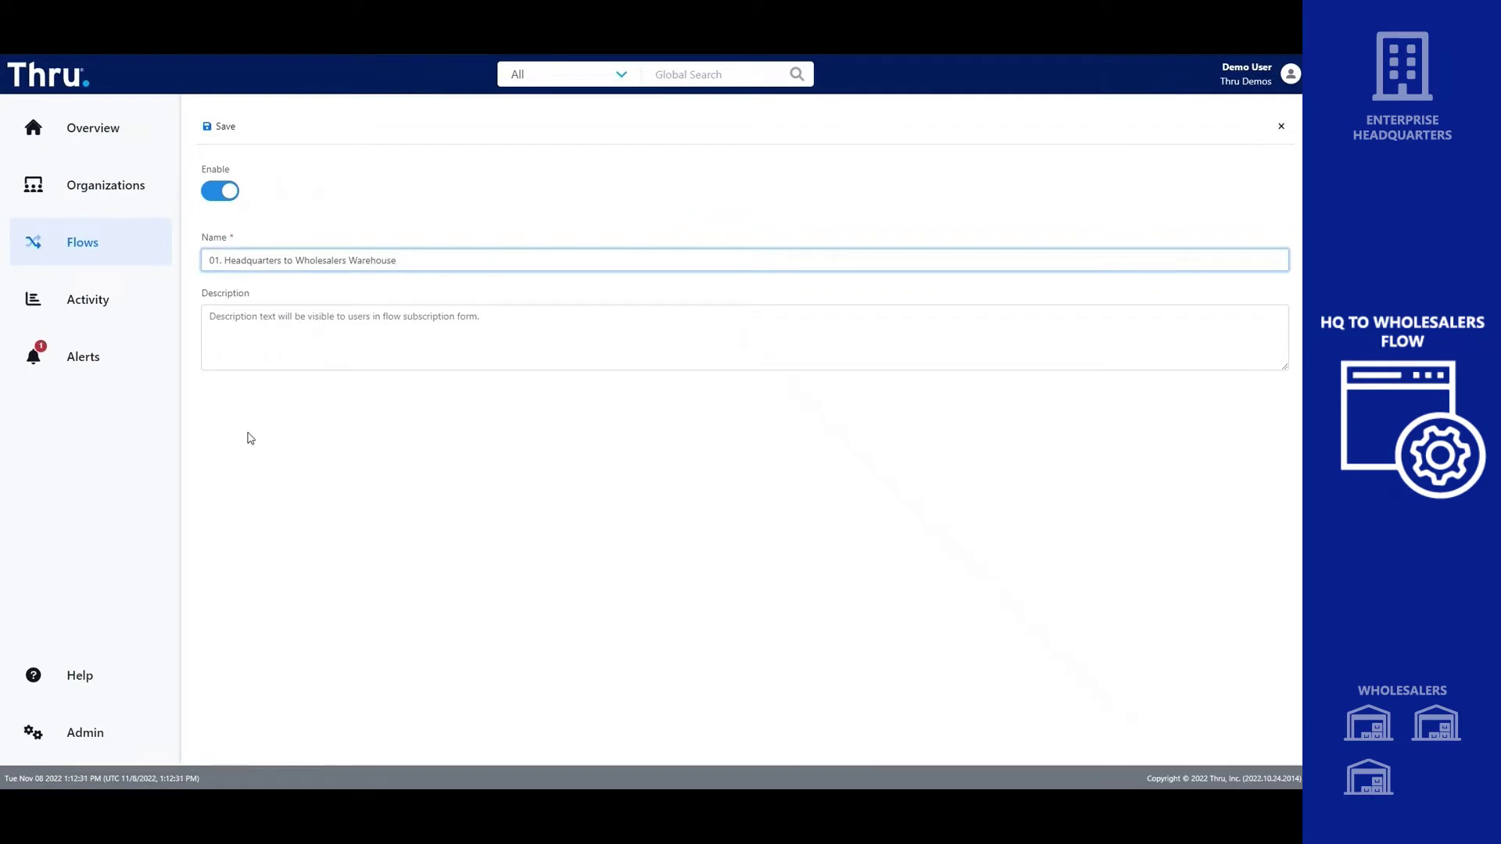
click(225, 128)
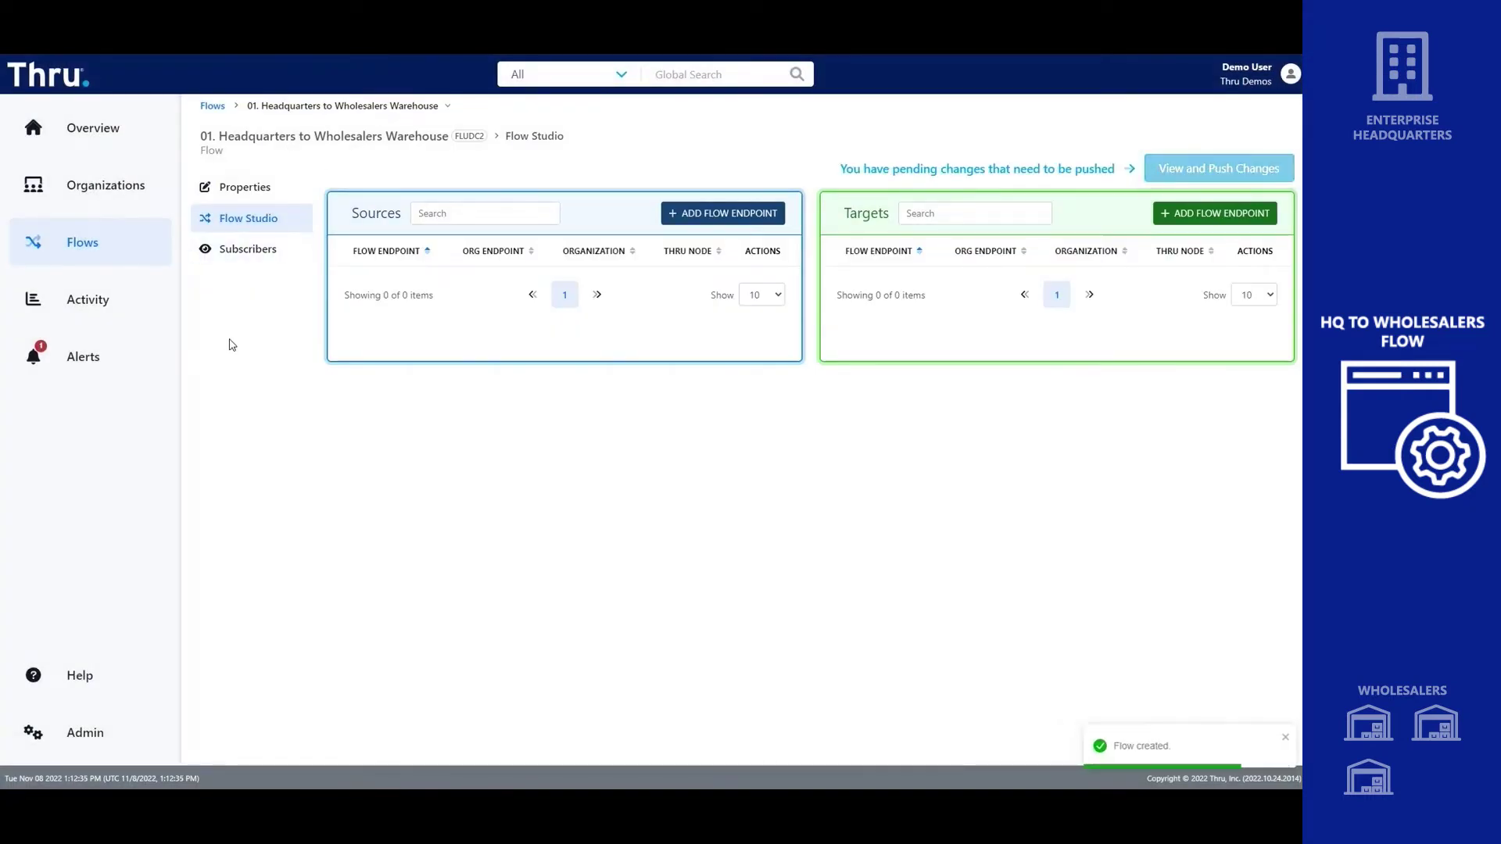
- Subscribe Headquarters and all three wholesaler organizations to the new flow
click(247, 252)
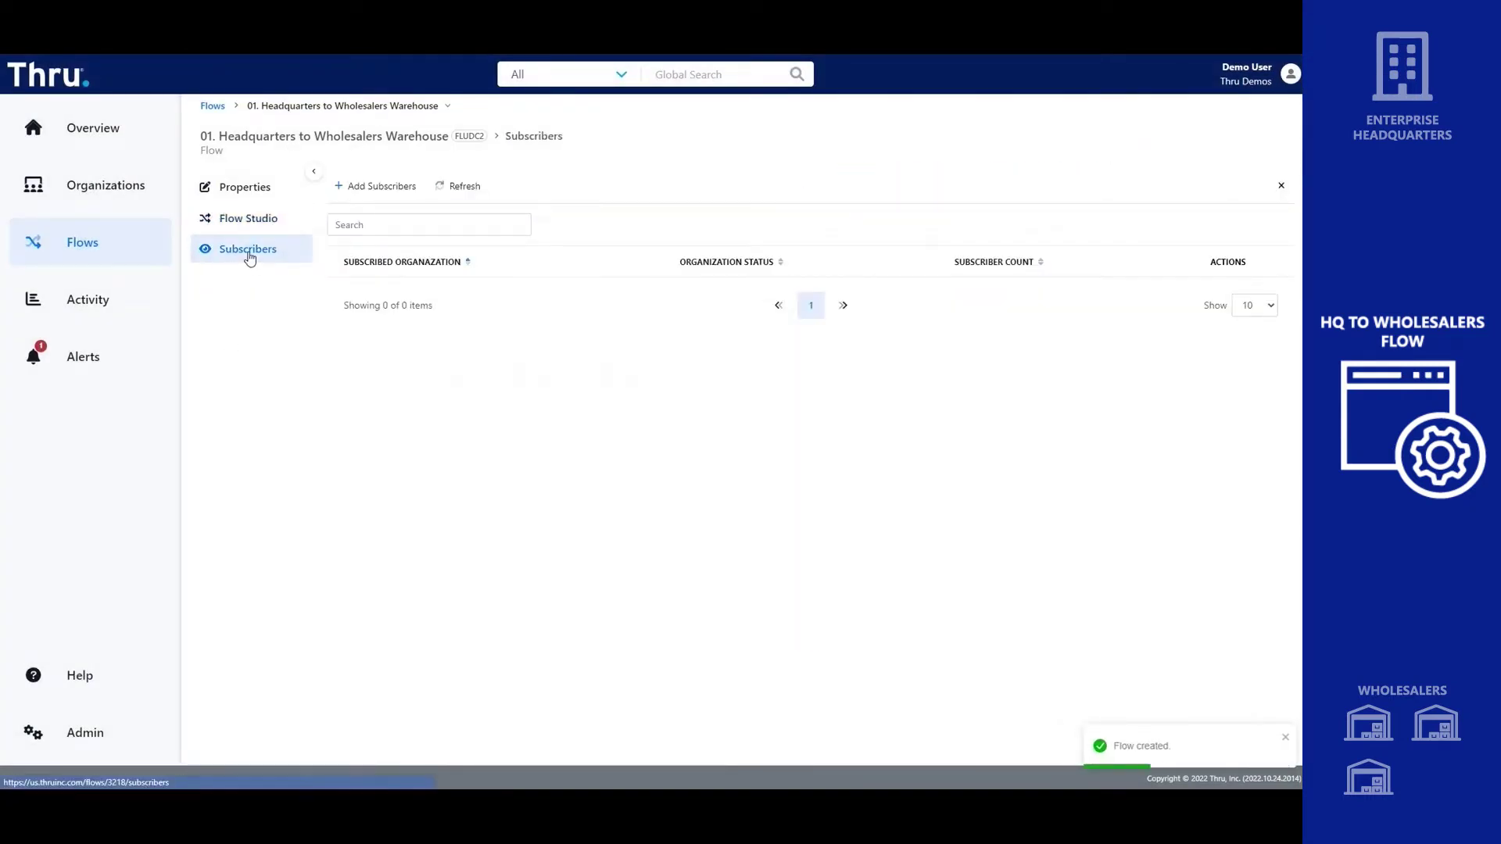
click(362, 188)
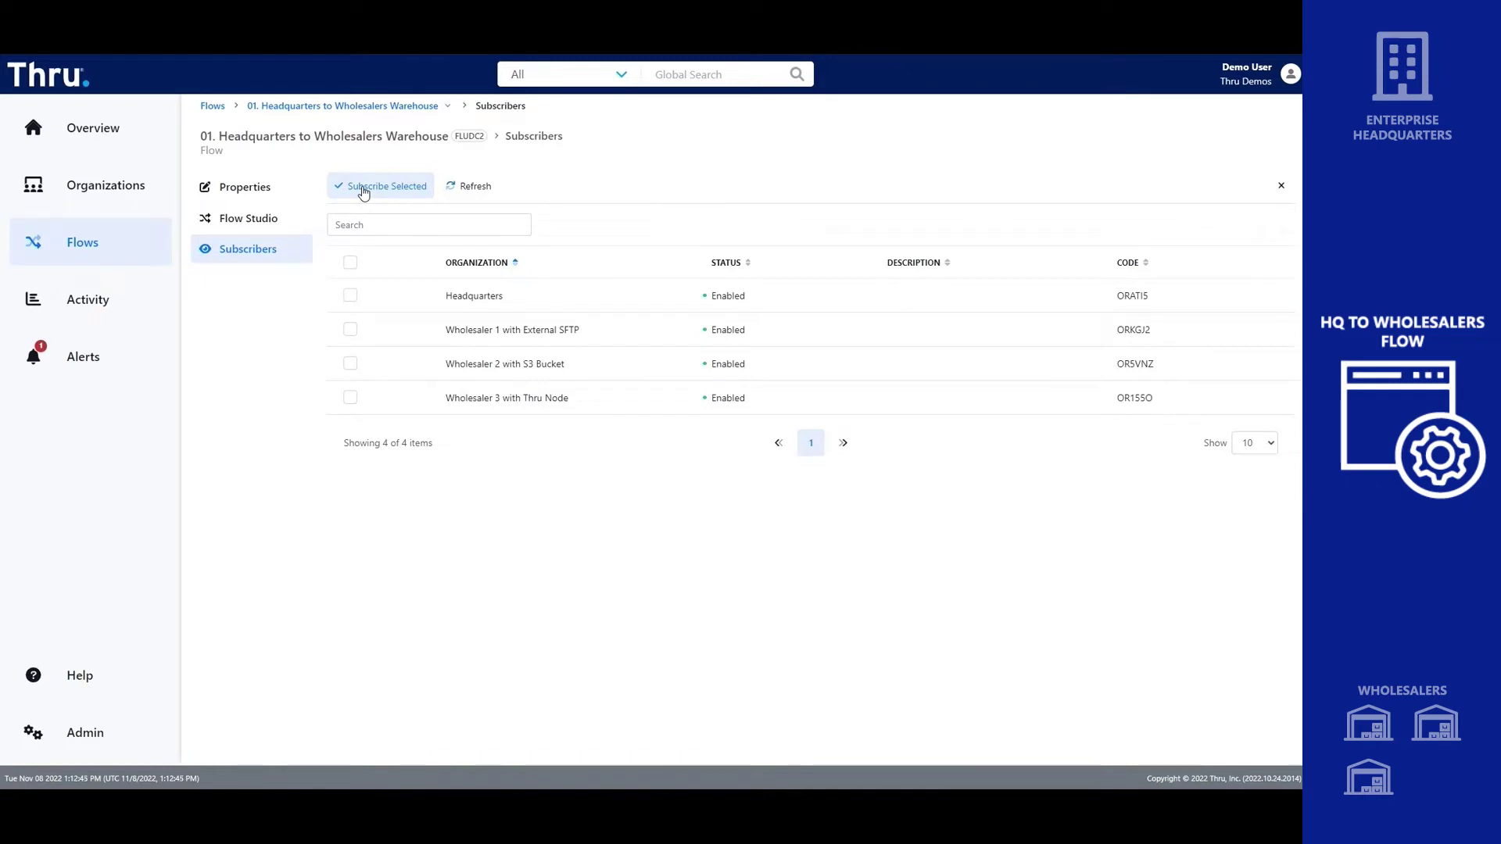
click(350, 262)
click(380, 190)
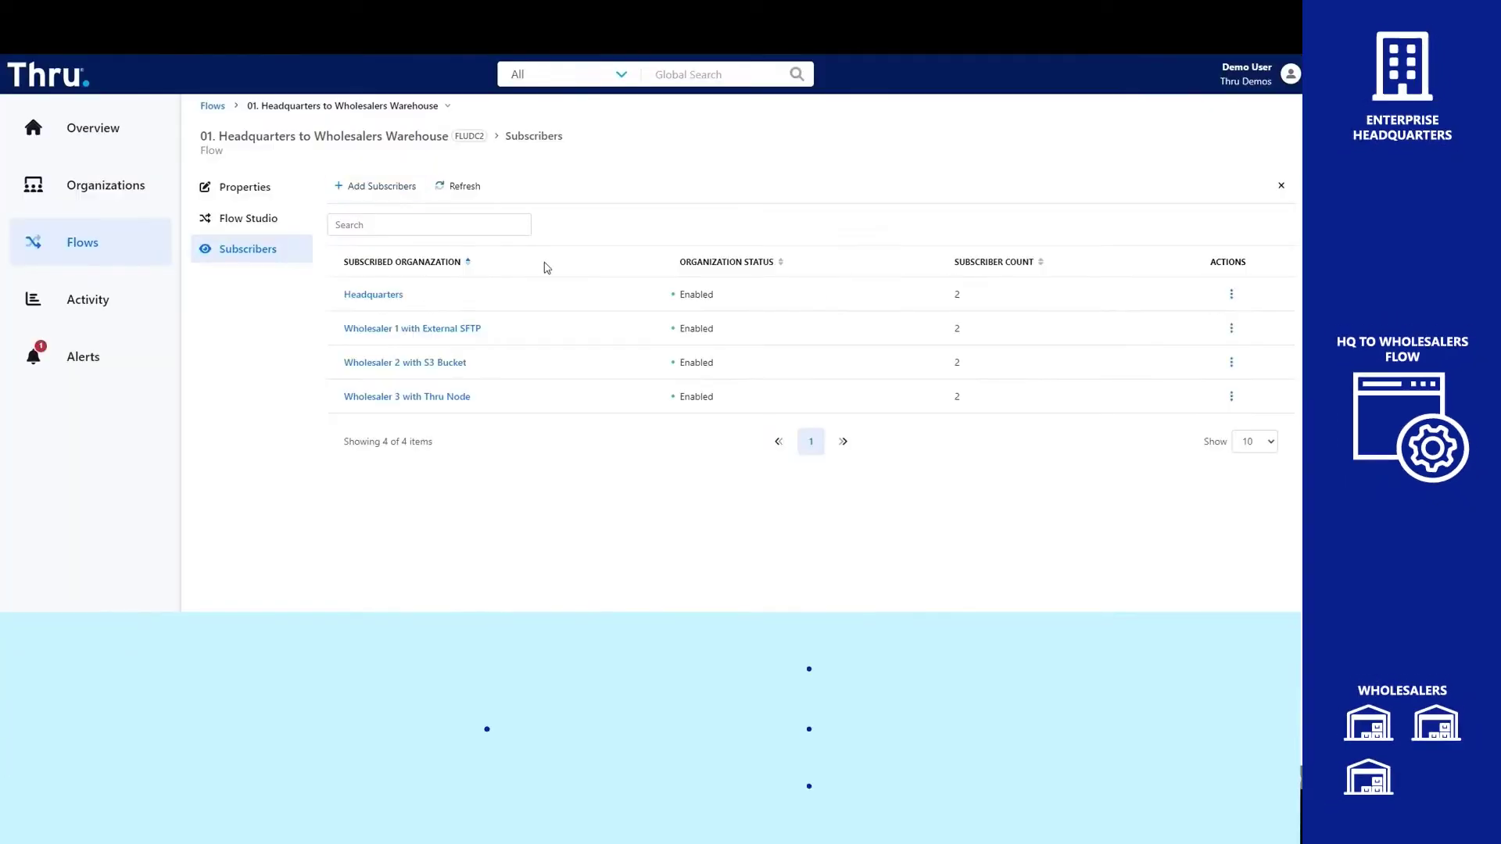
- Add the Headquarters Thru SFTP Server as a source endpoint in the flow's Flow Studio
click(235, 223)
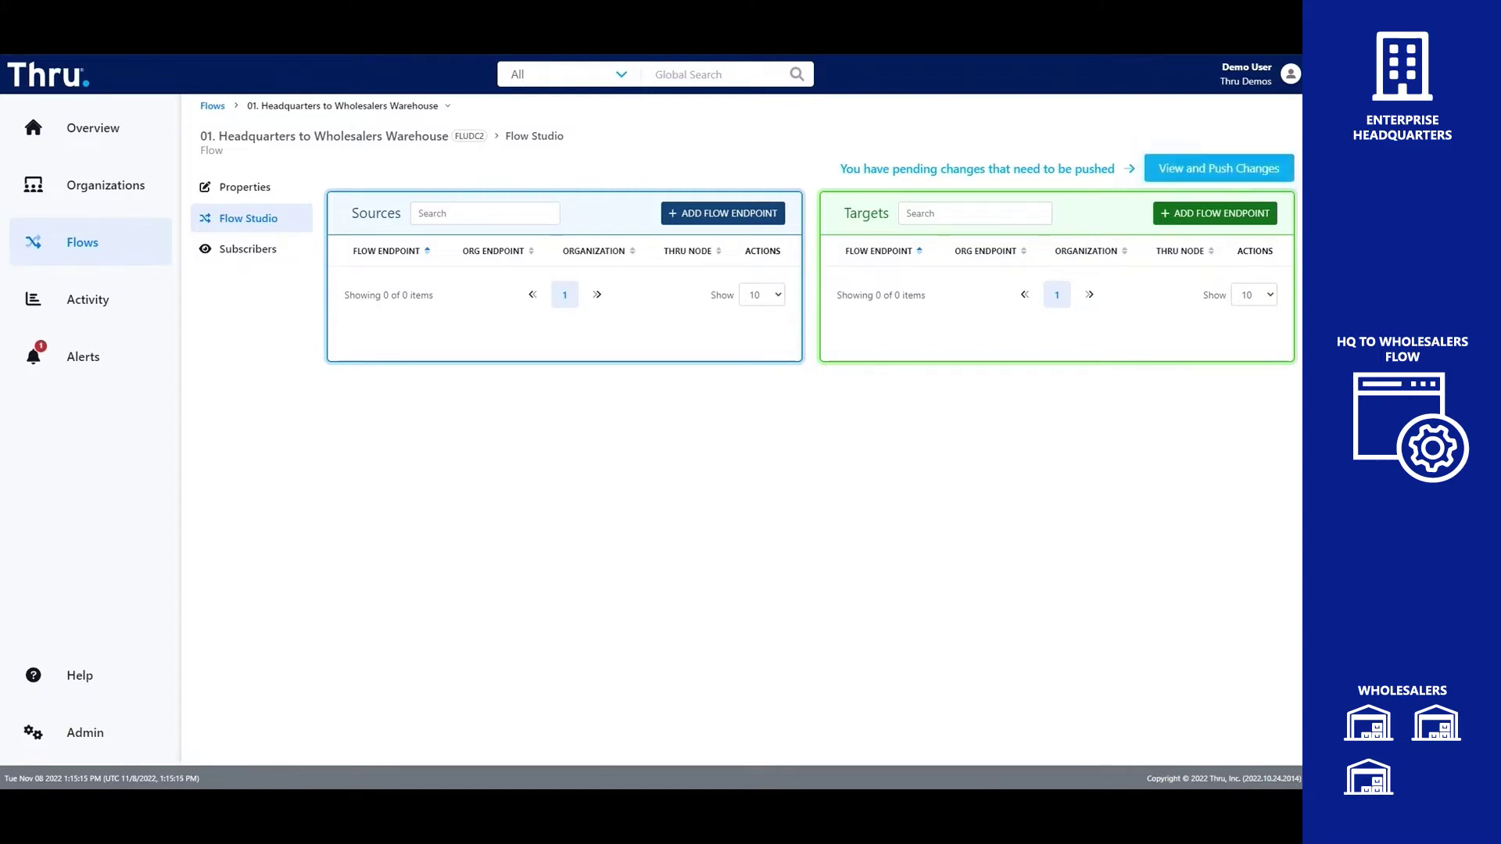
click(702, 223)
click(444, 285)
click(503, 380)
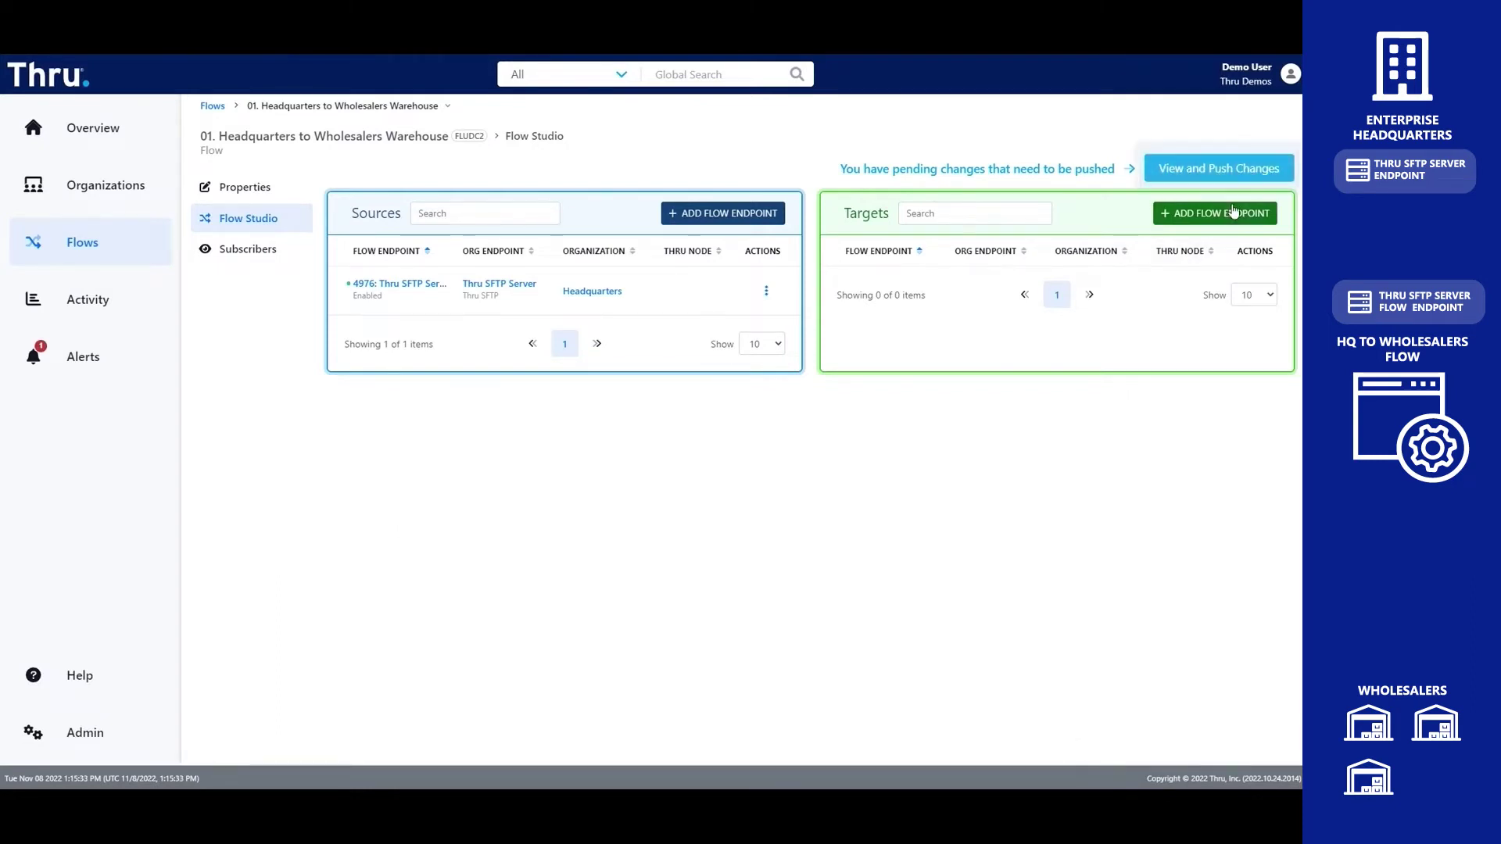
- Add the Warehouse1 SFTP endpoint of Wholesaler 1 with External SFTP as a flow target
click(1234, 212)
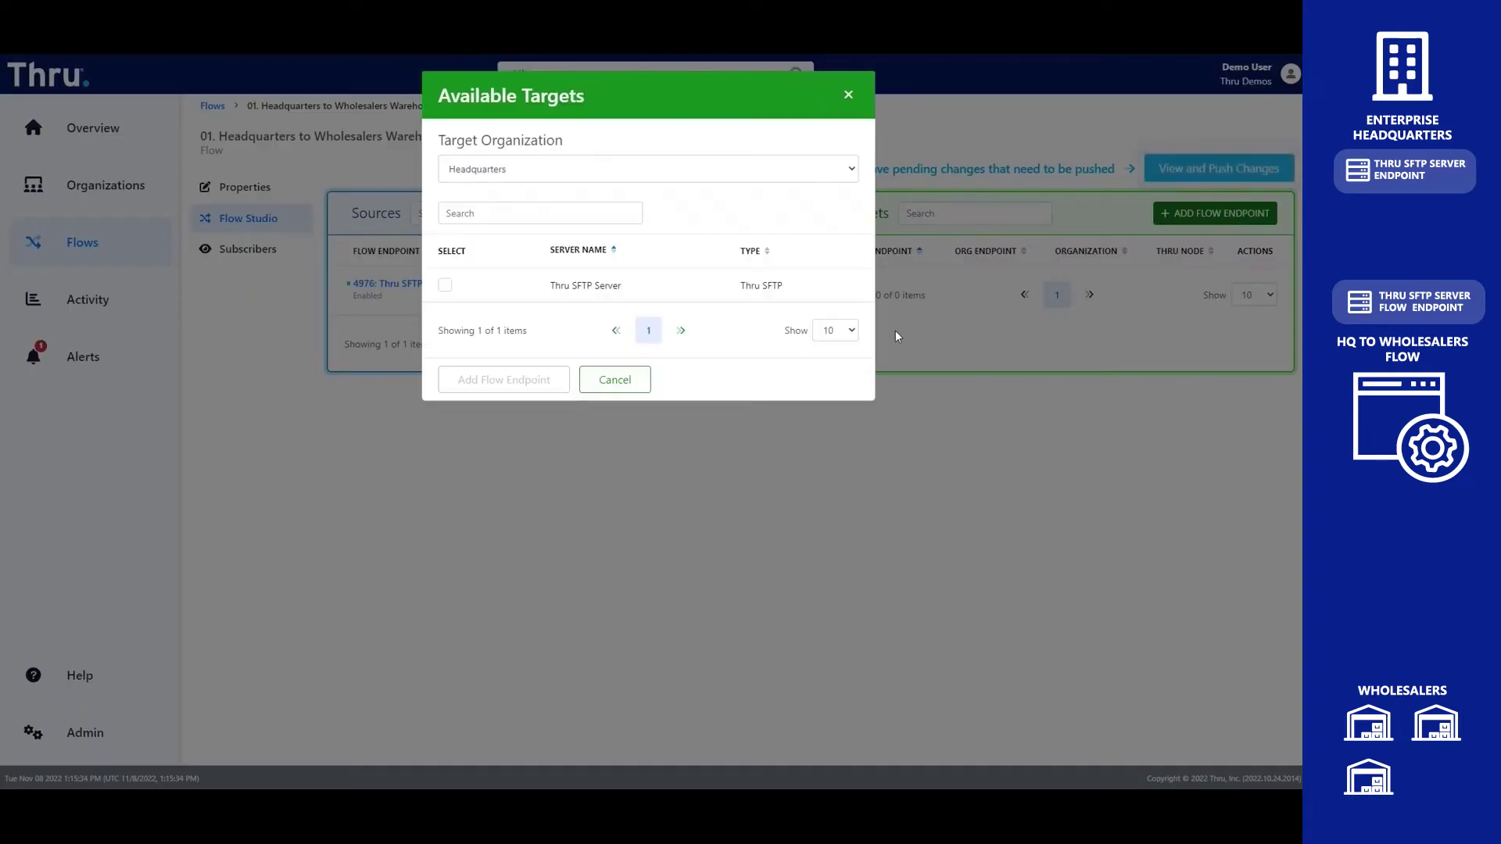
click(624, 174)
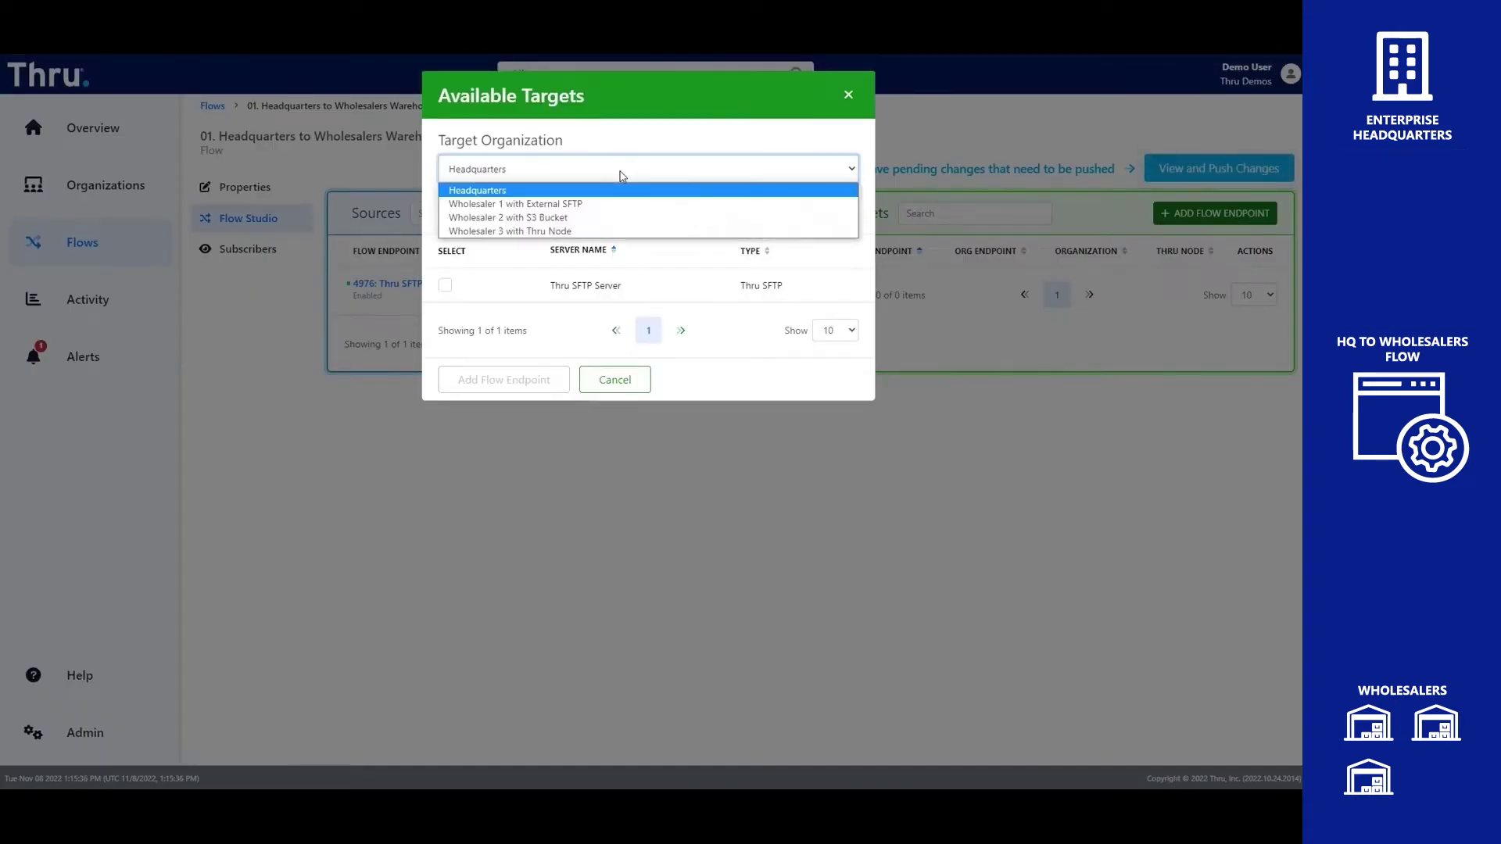
click(515, 204)
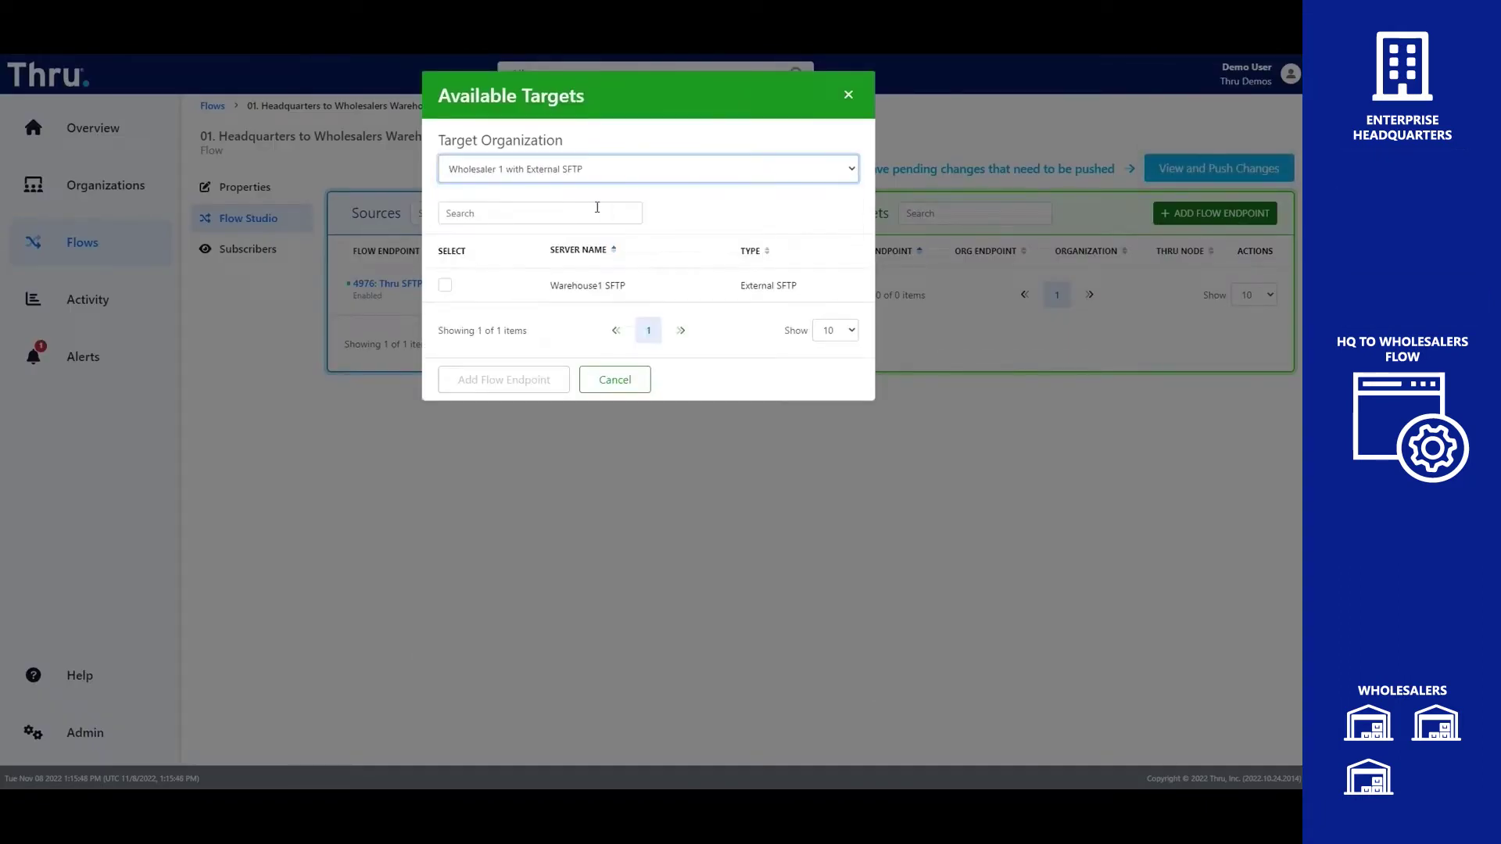
click(445, 285)
click(521, 385)
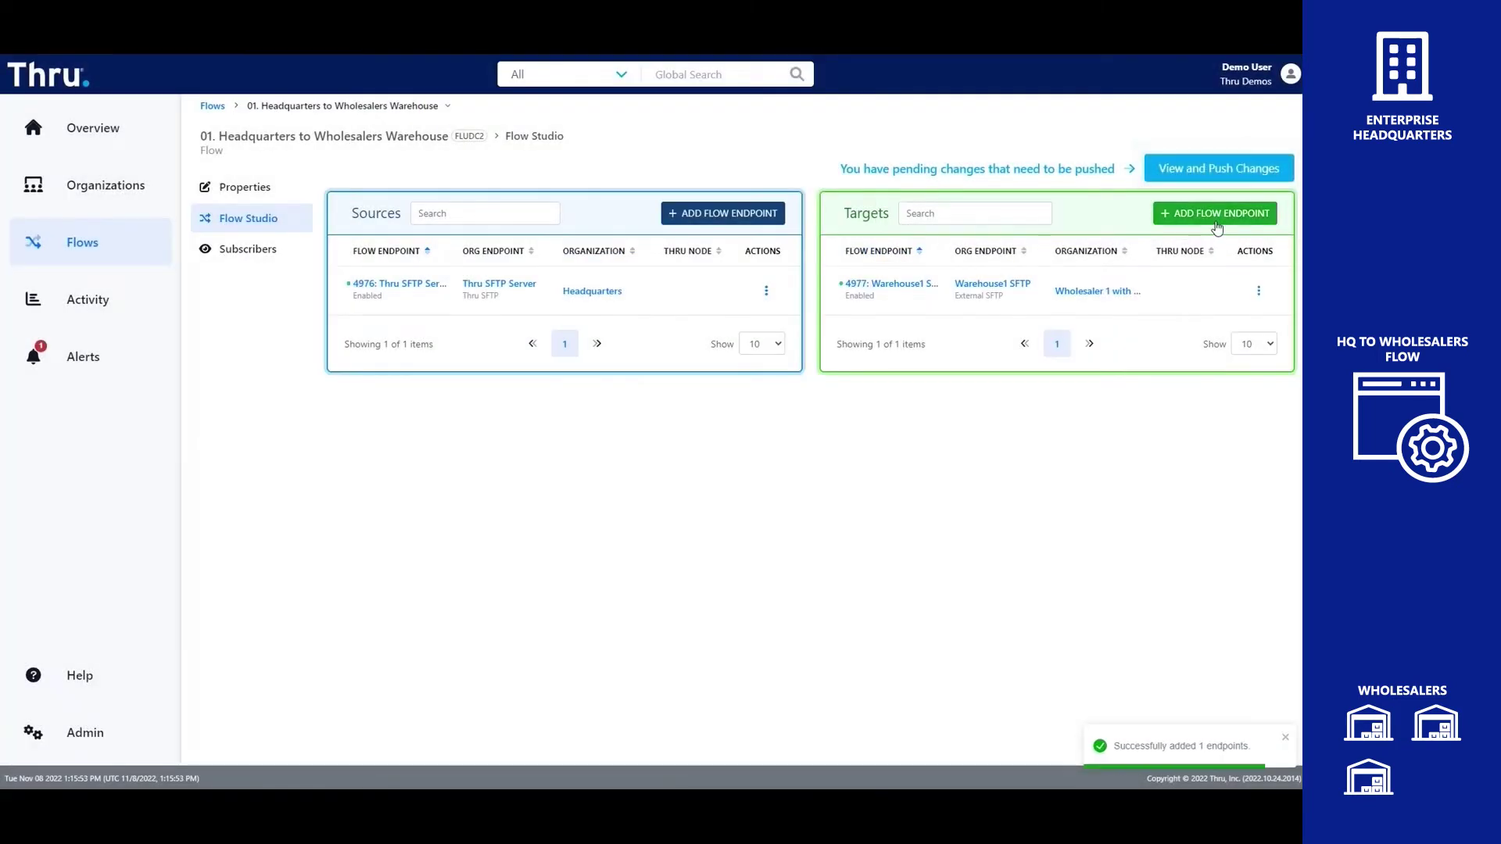
- Add the S3 endpoint of Wholesaler 2 with S3 Bucket as a flow target
click(1215, 216)
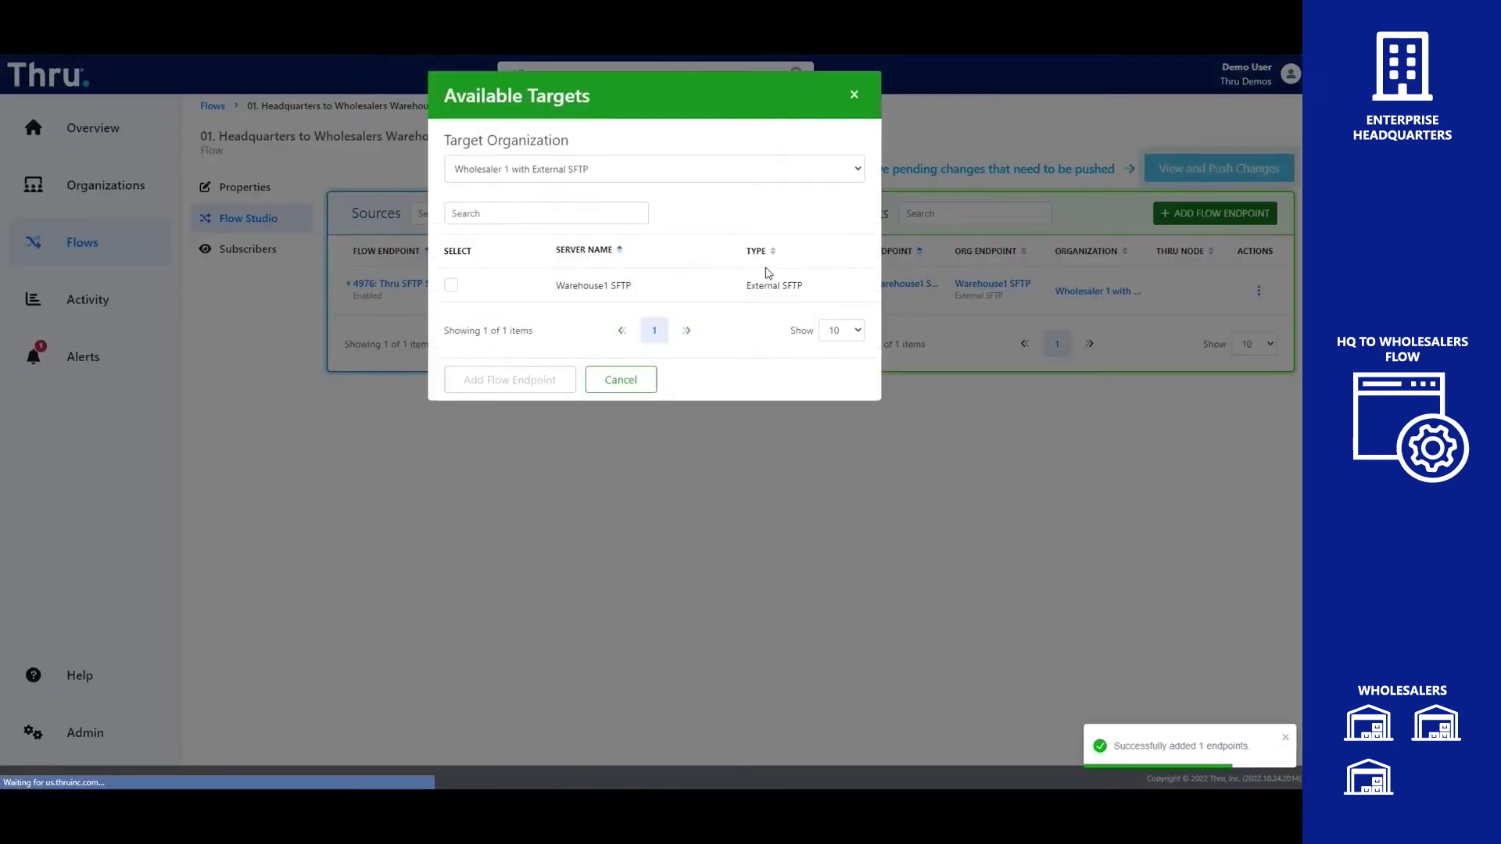
click(551, 169)
click(512, 216)
click(453, 286)
click(504, 383)
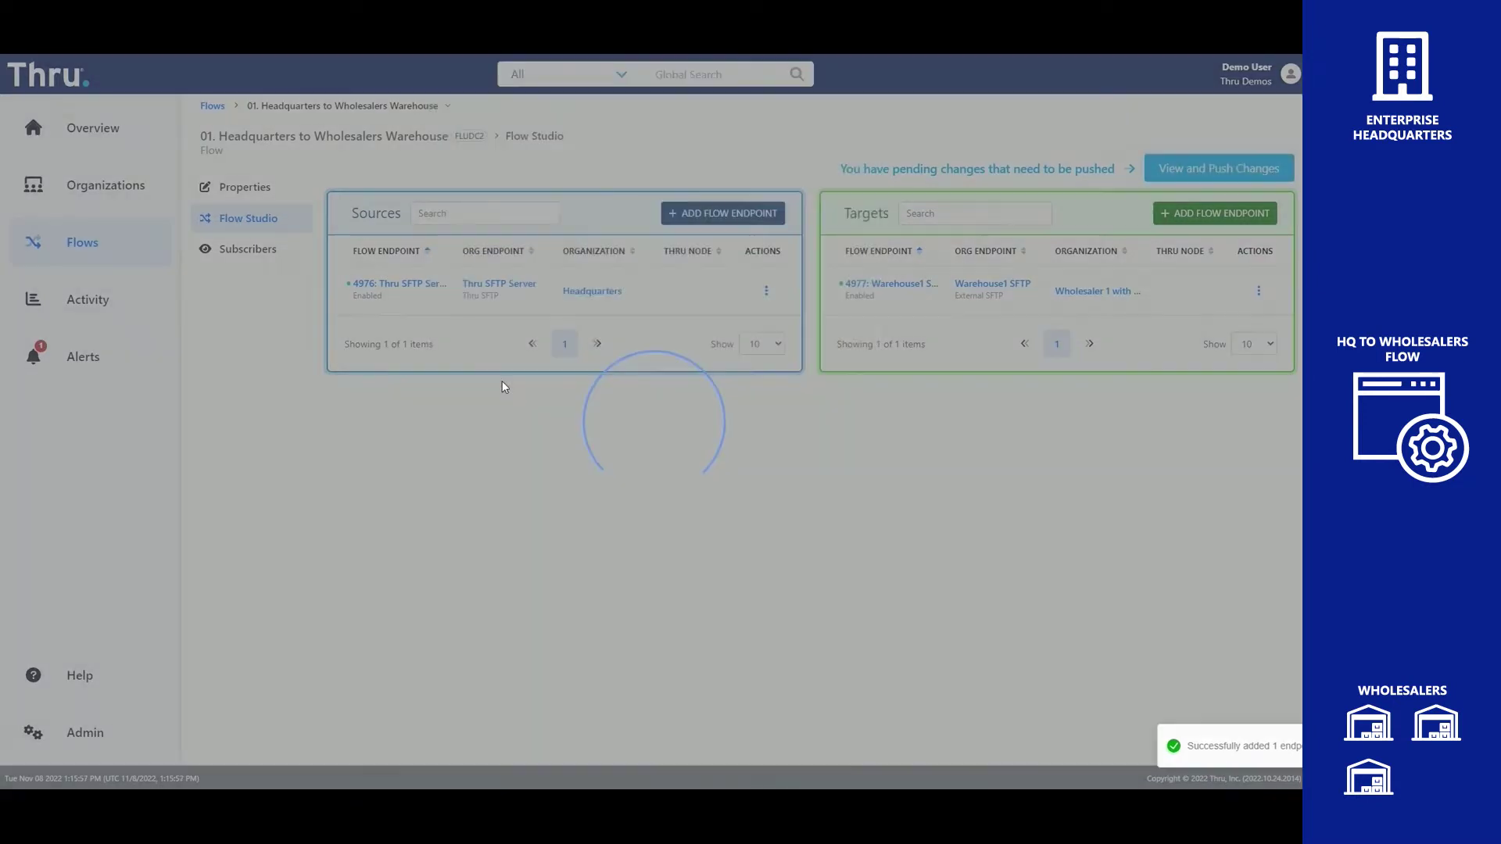
- Add the File Share endpoint of Wholesaler 3 with Thru Node as a flow target
click(1215, 213)
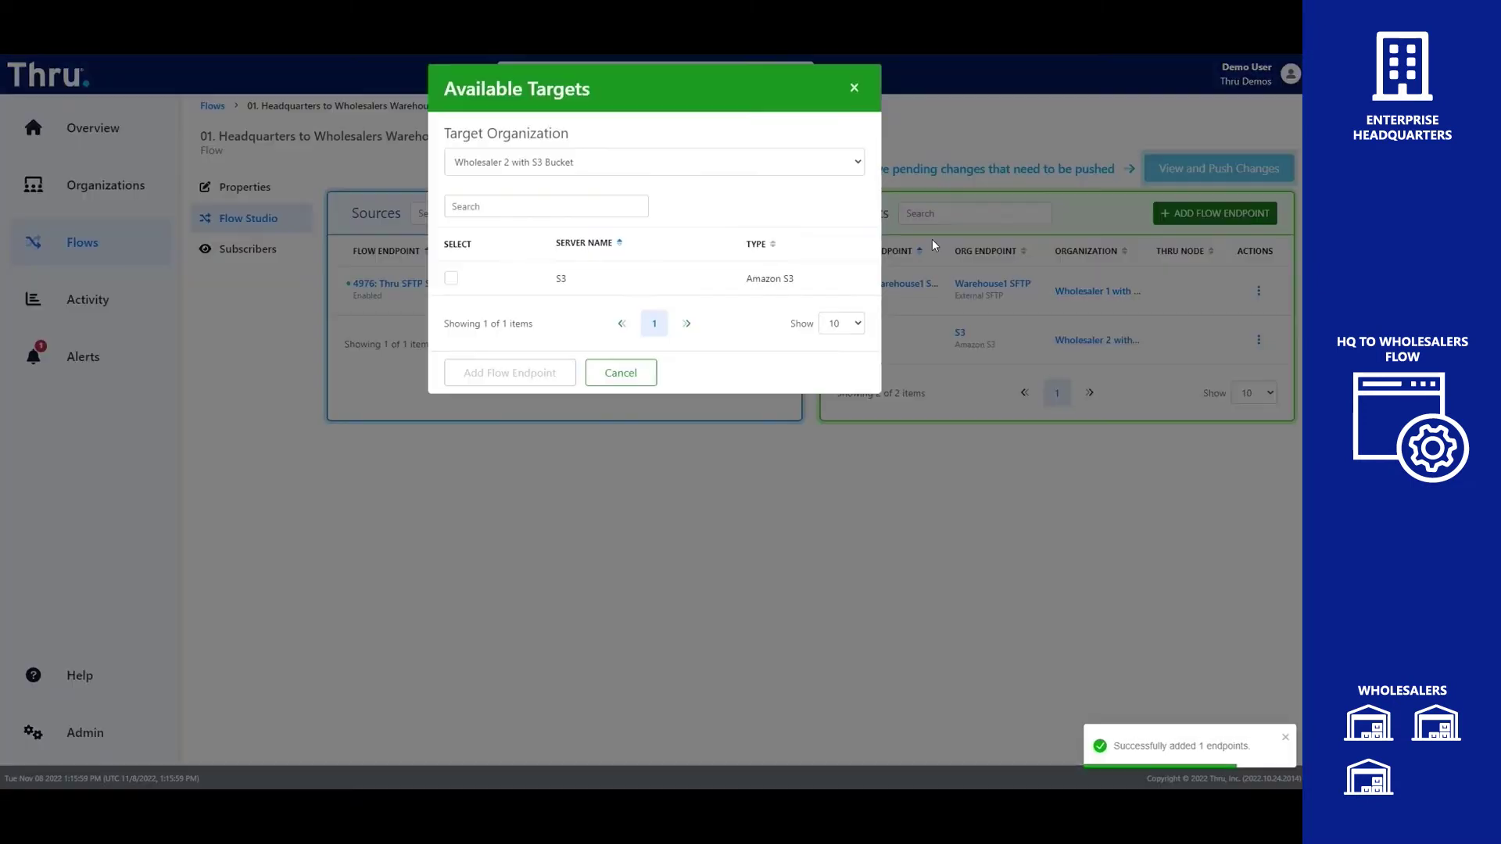
click(492, 163)
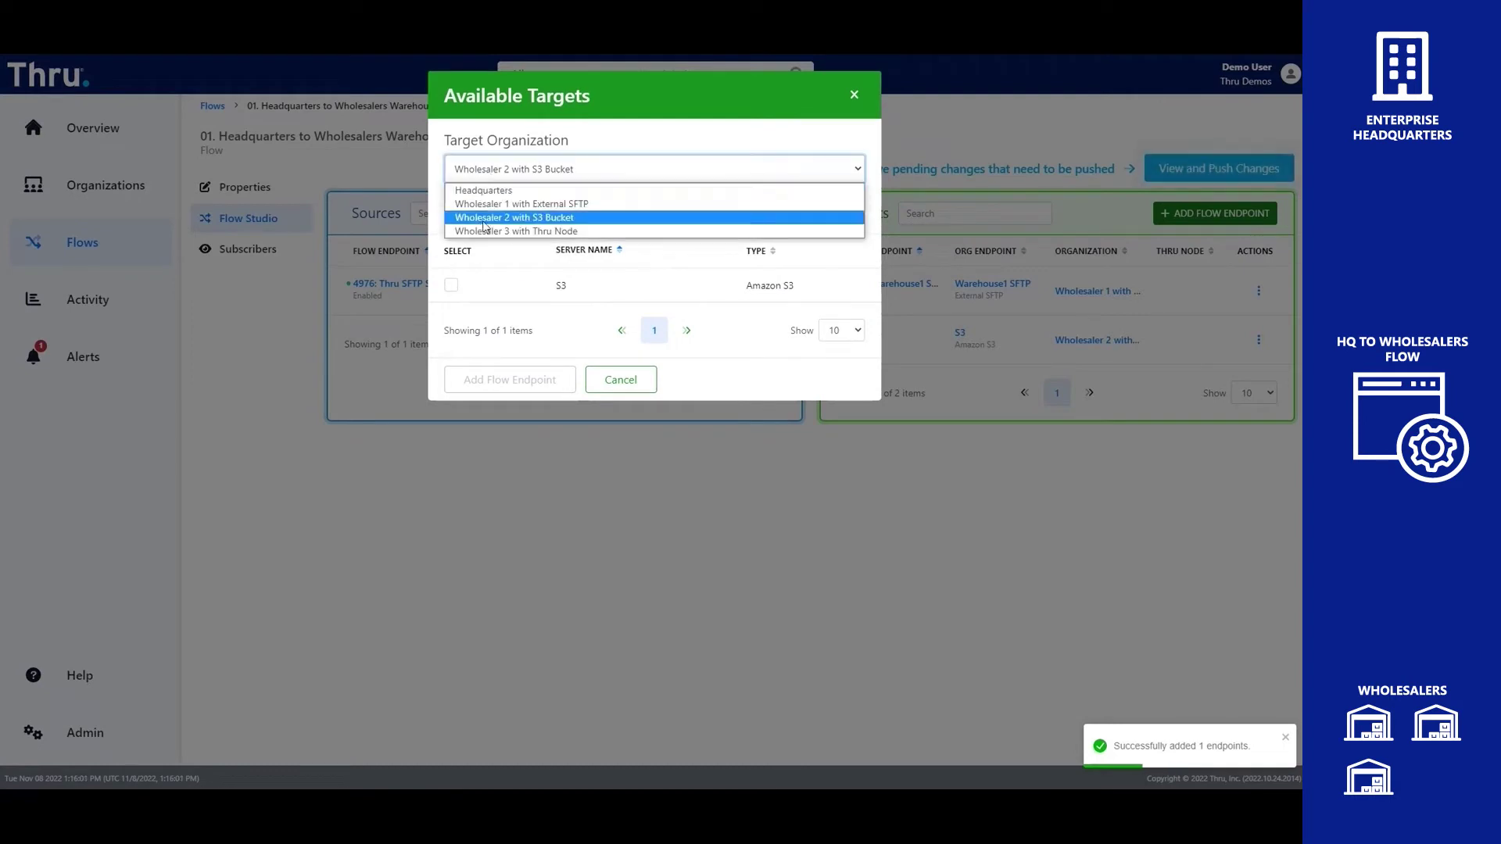
click(501, 231)
click(451, 286)
click(521, 369)
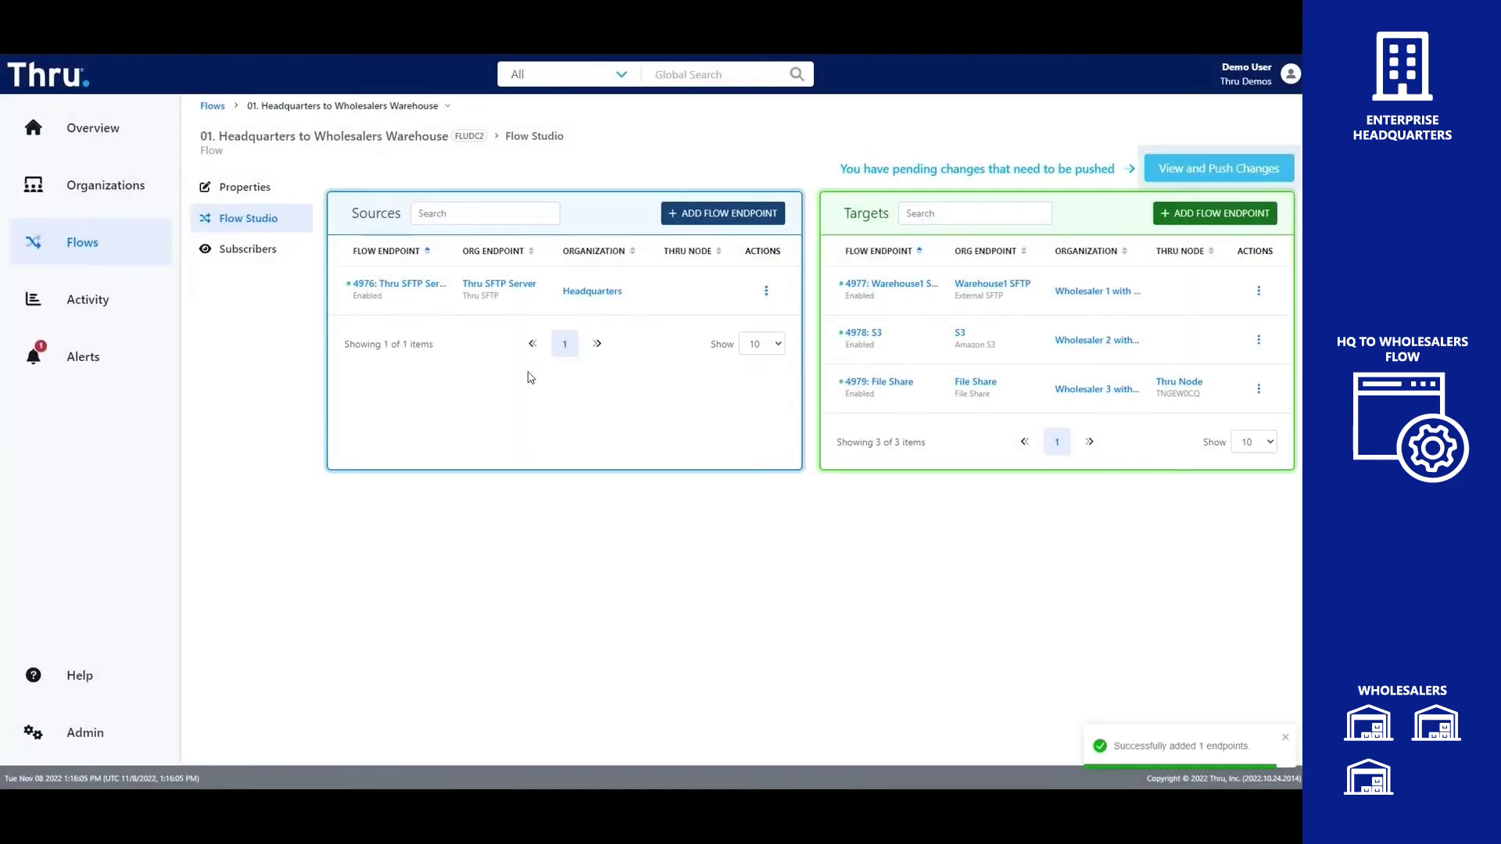
- Review the flow subscriptions of the Wholesaler 1 with External SFTP organization
click(82, 181)
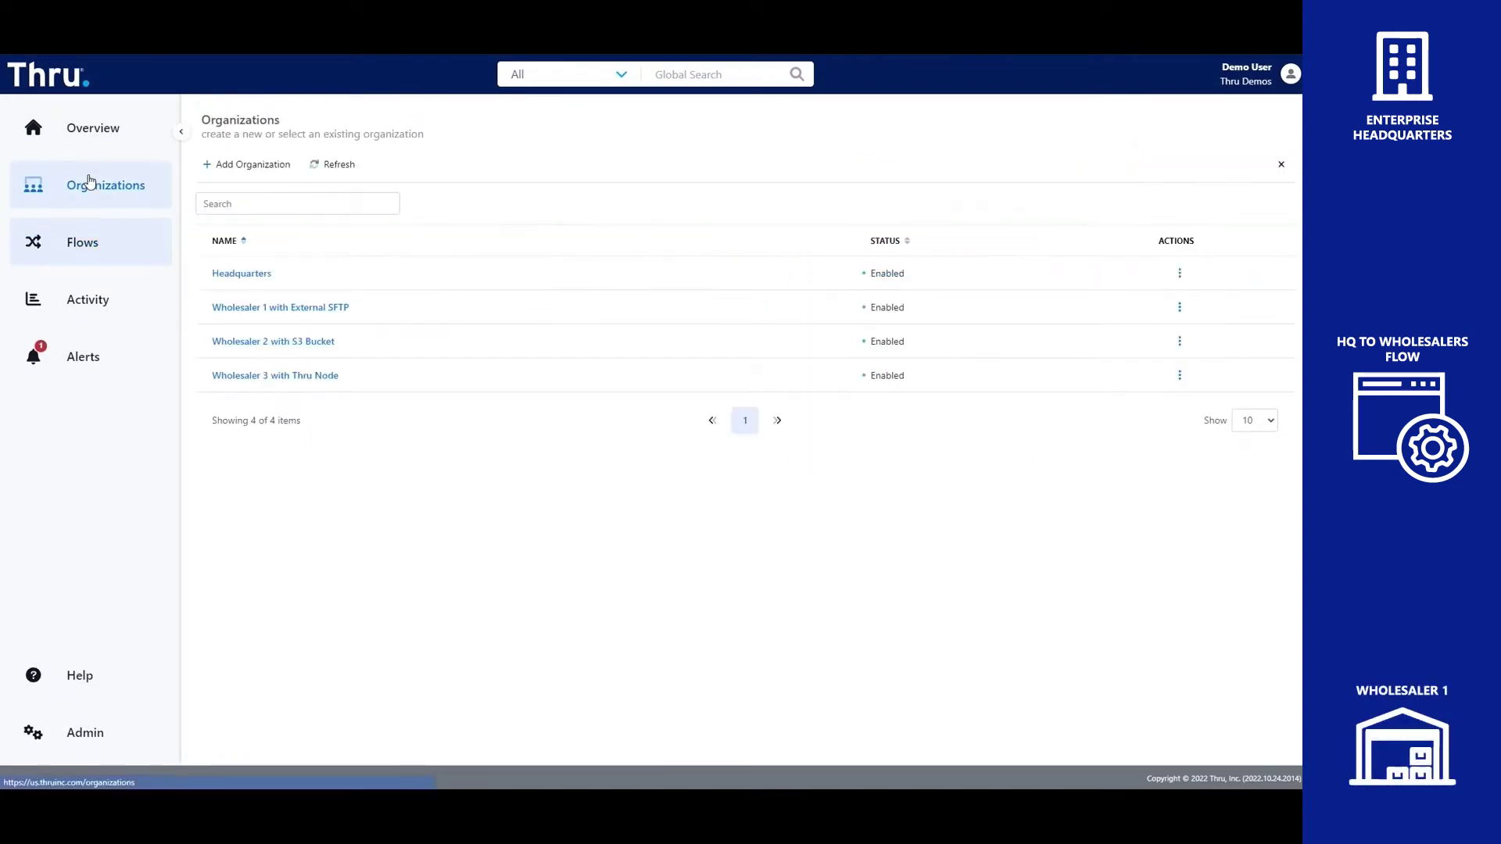
click(299, 308)
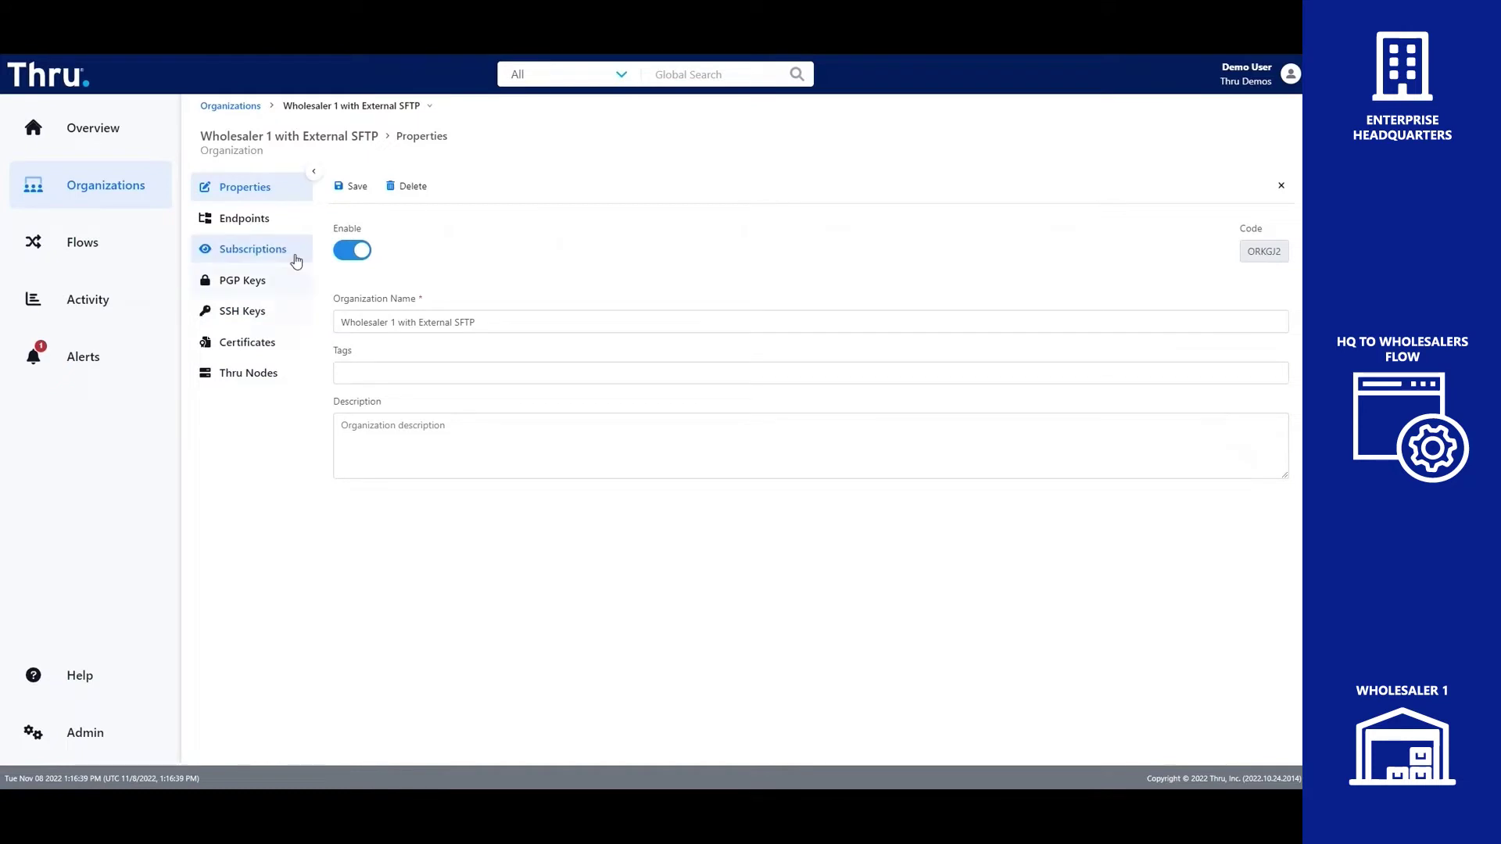
click(271, 247)
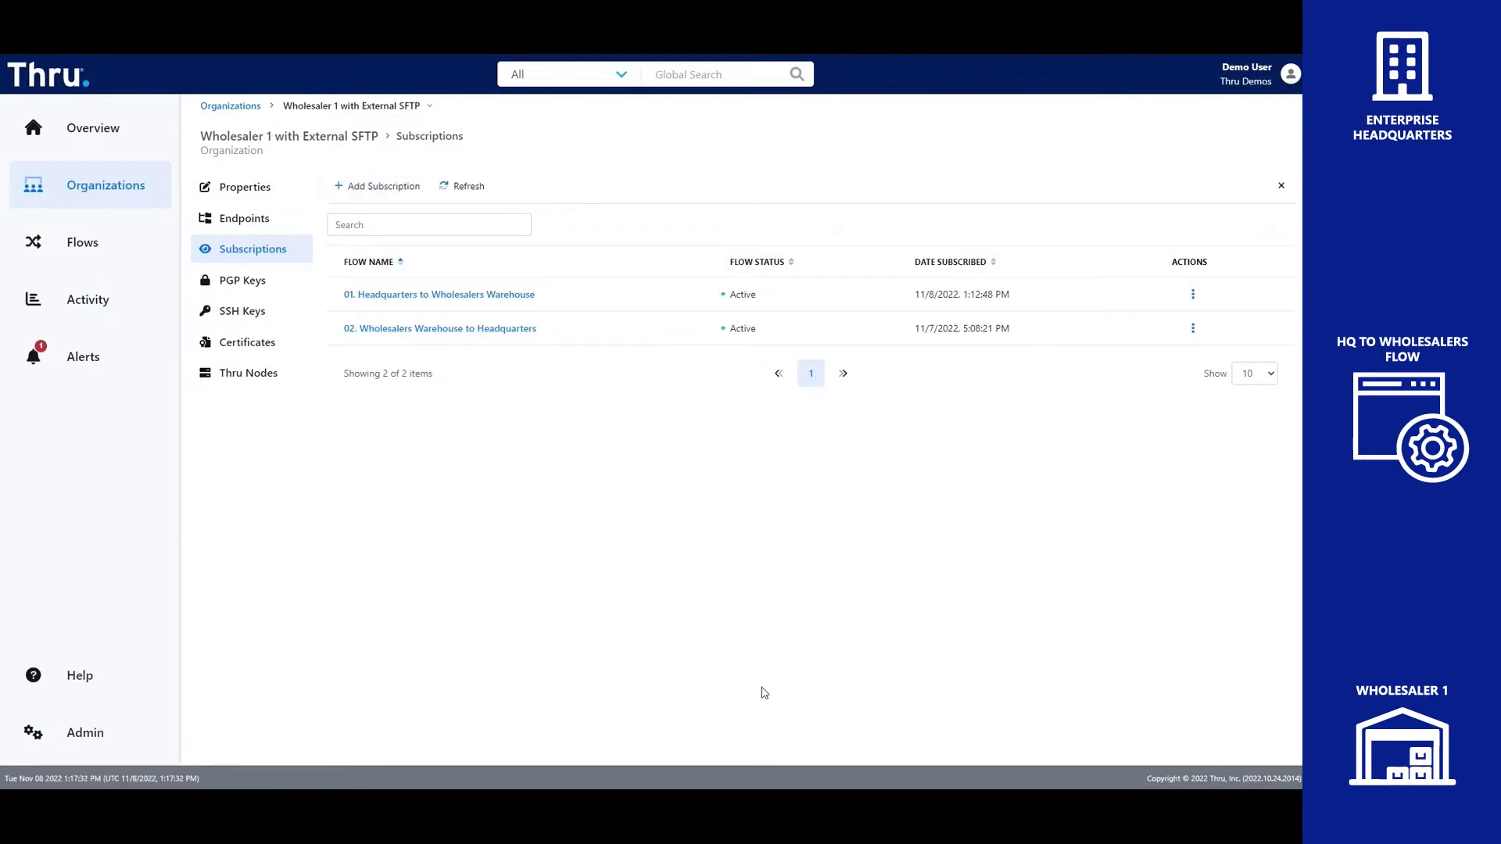
click(264, 220)
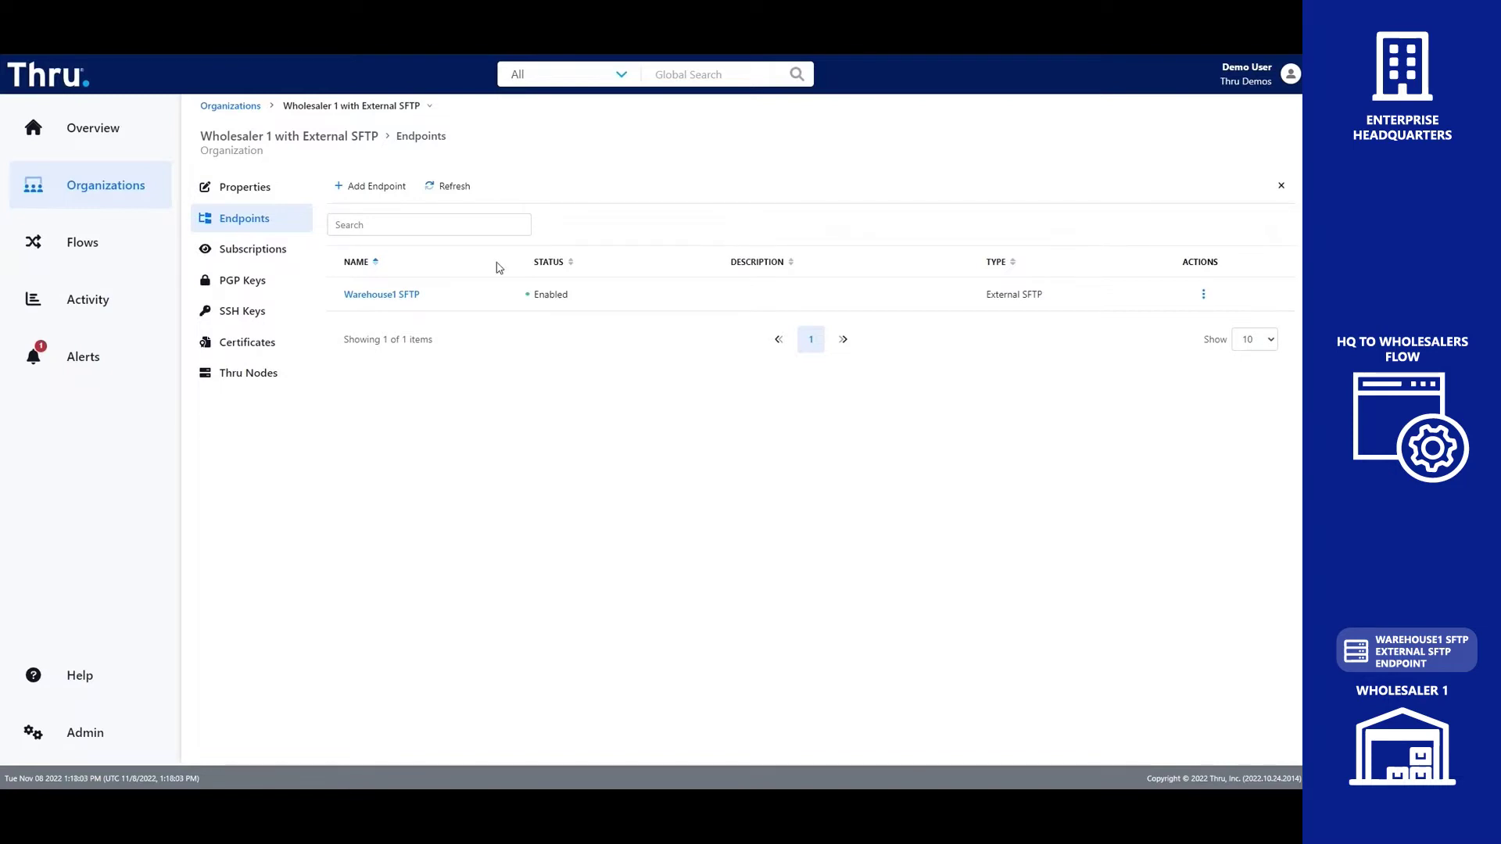
click(374, 186)
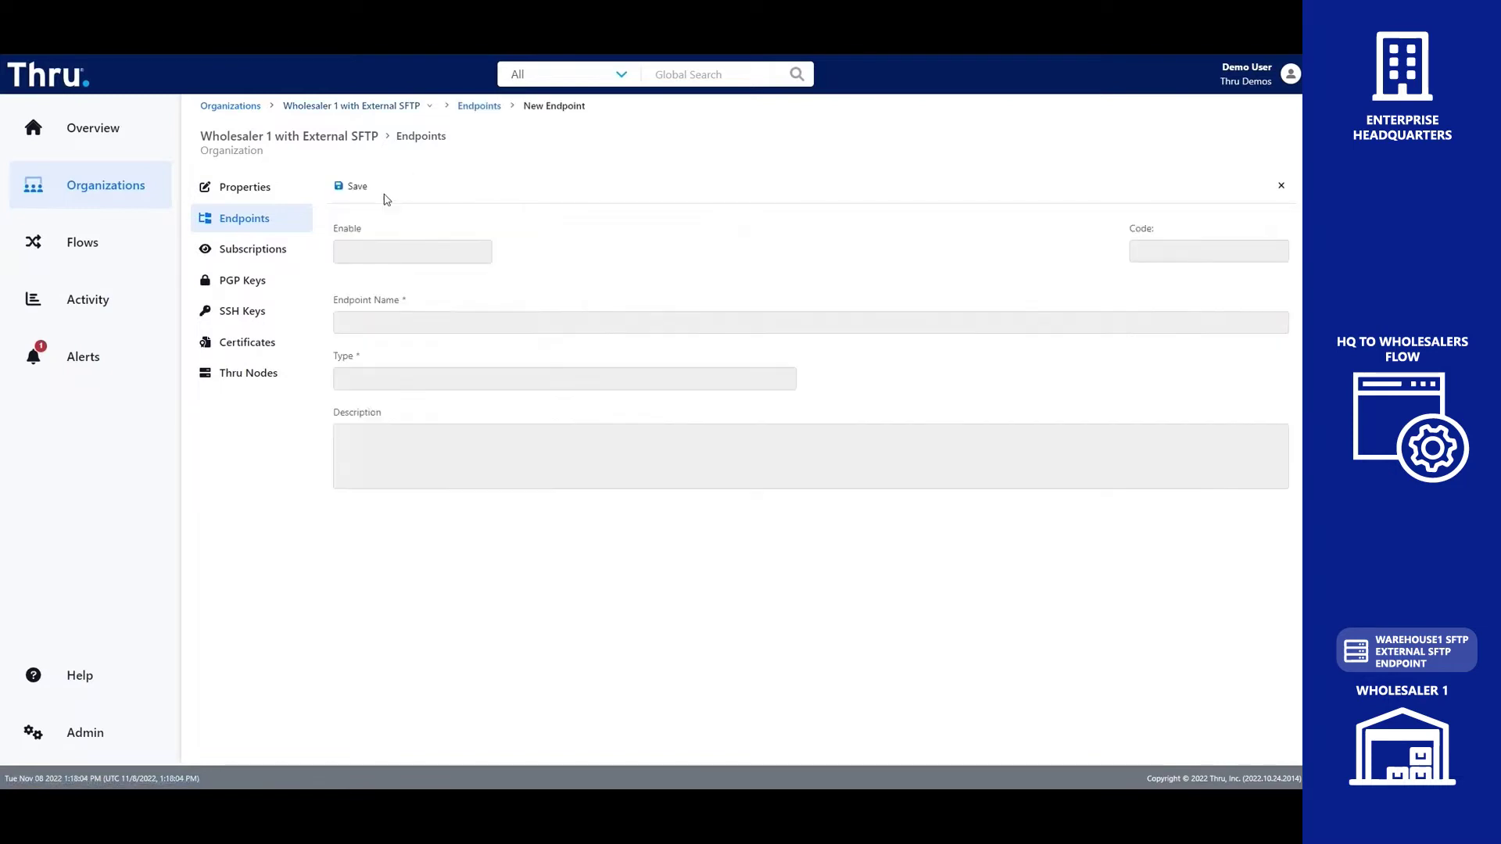
click(504, 328)
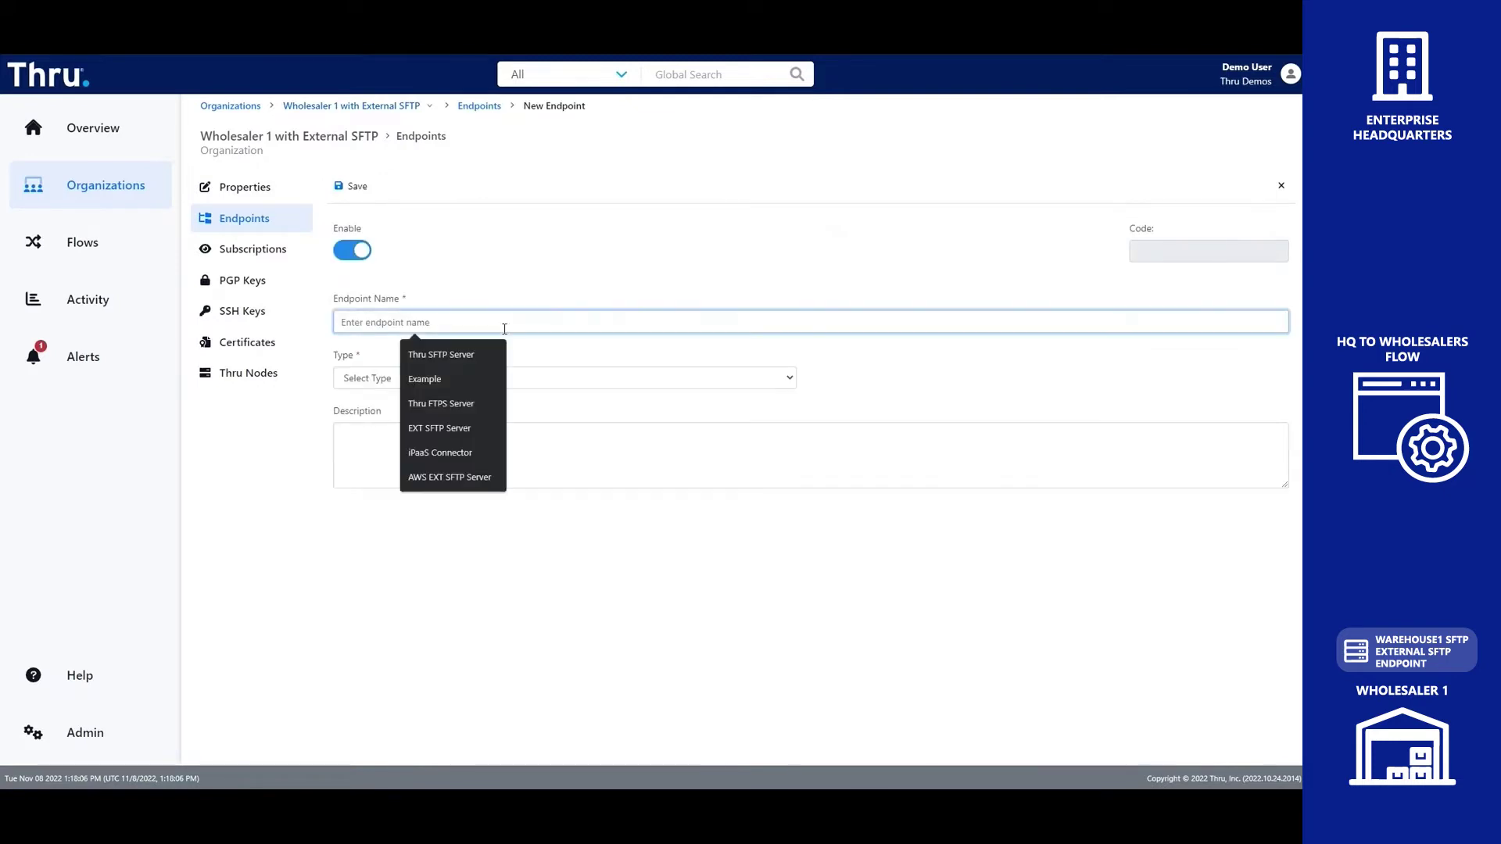
click(465, 383)
click(479, 379)
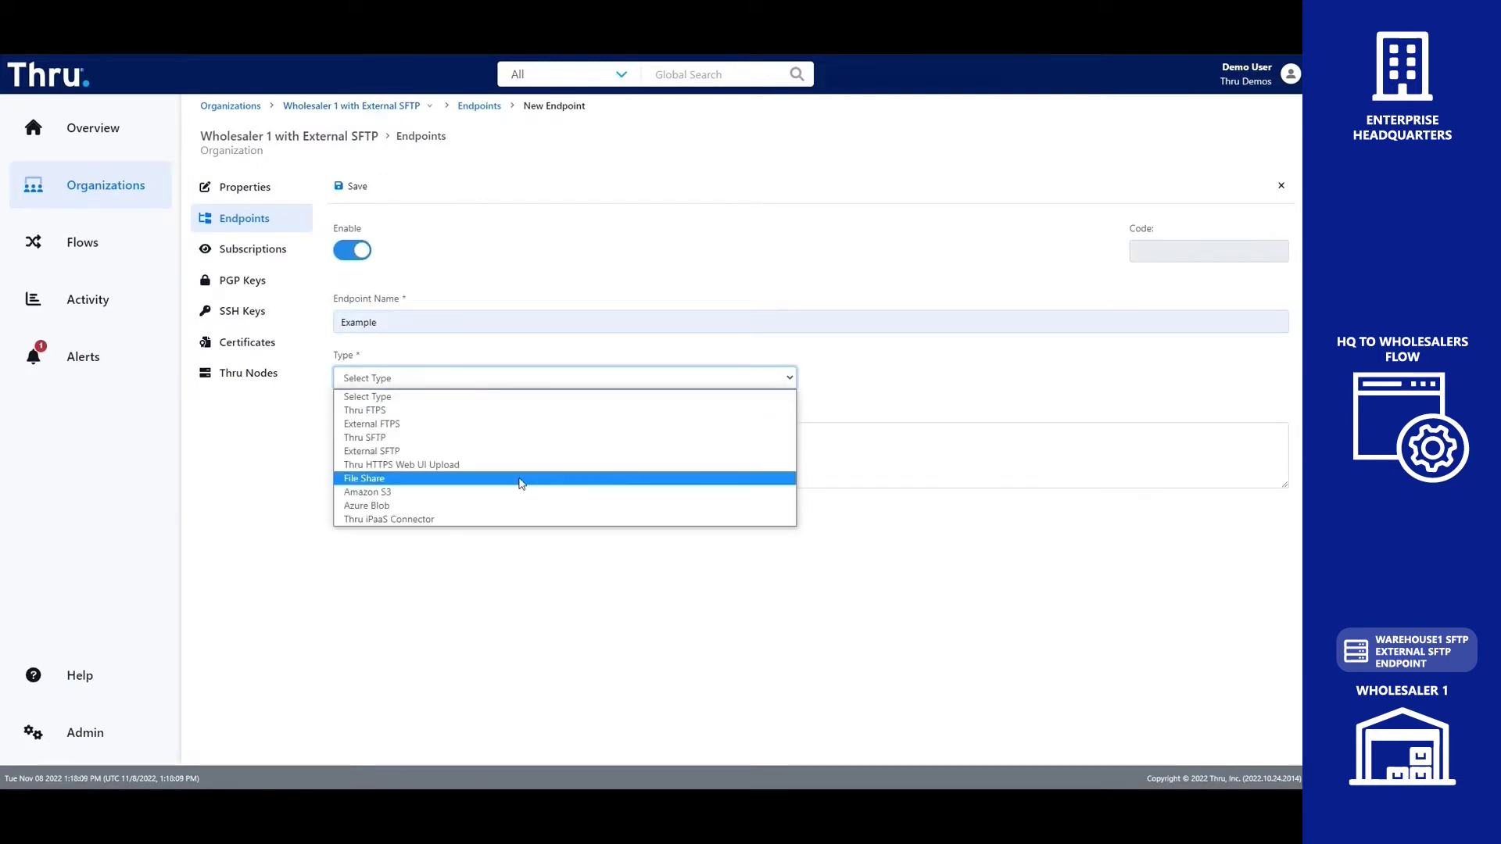
click(525, 492)
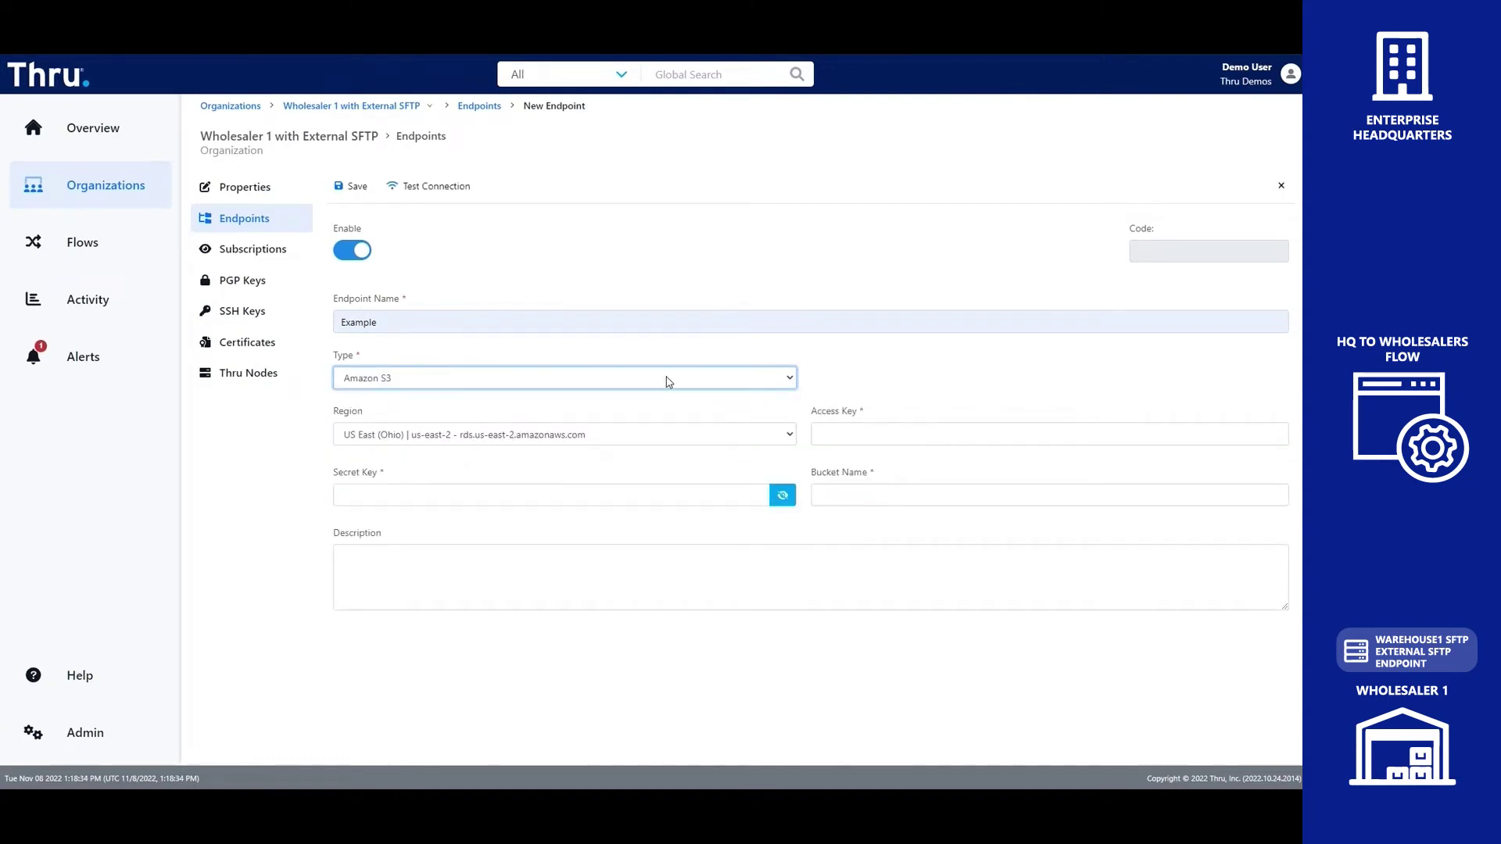
click(716, 379)
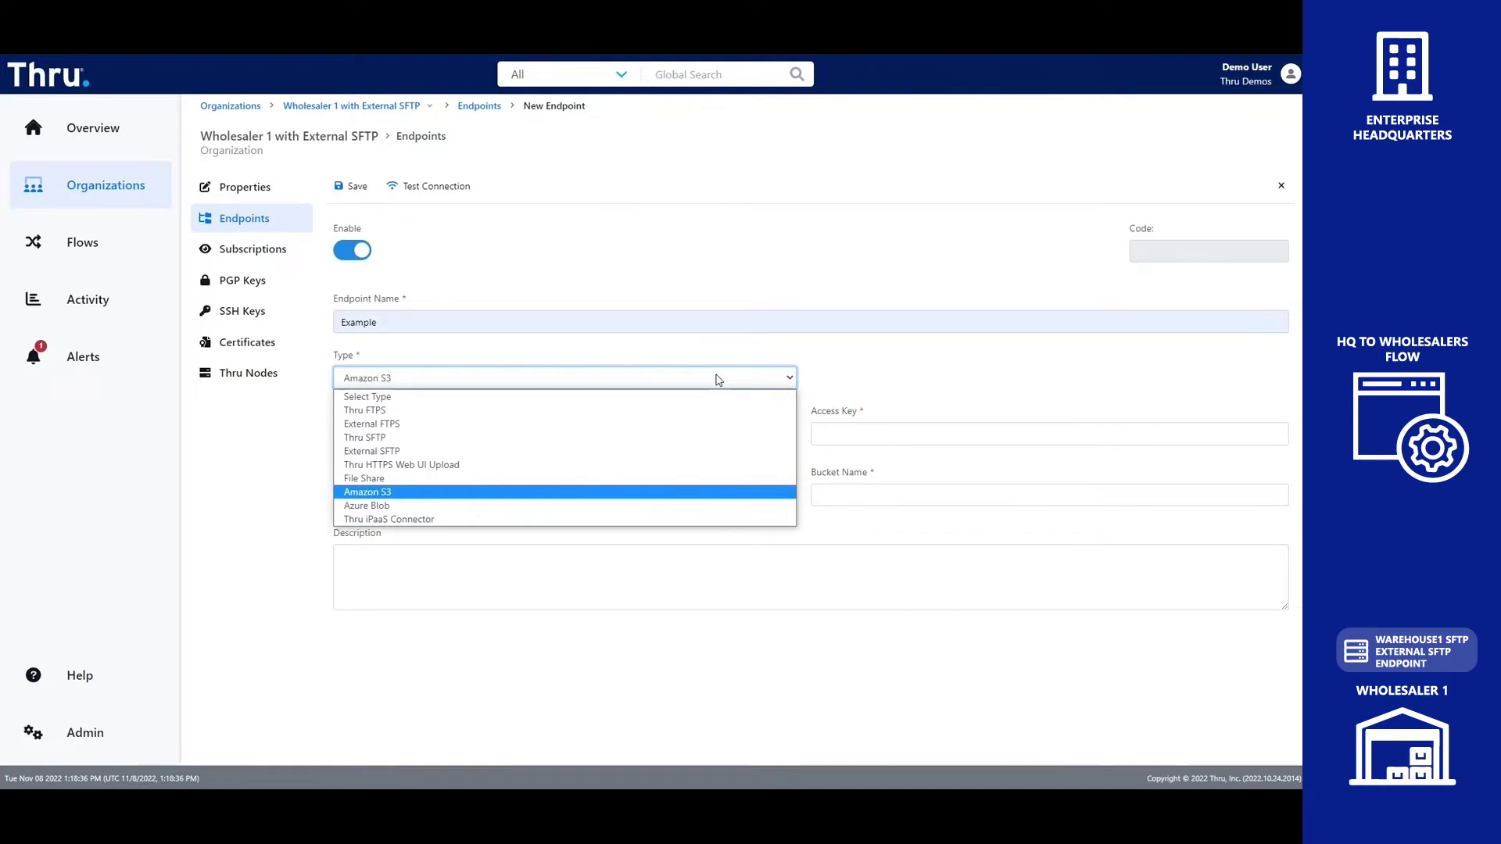
click(719, 380)
click(1282, 187)
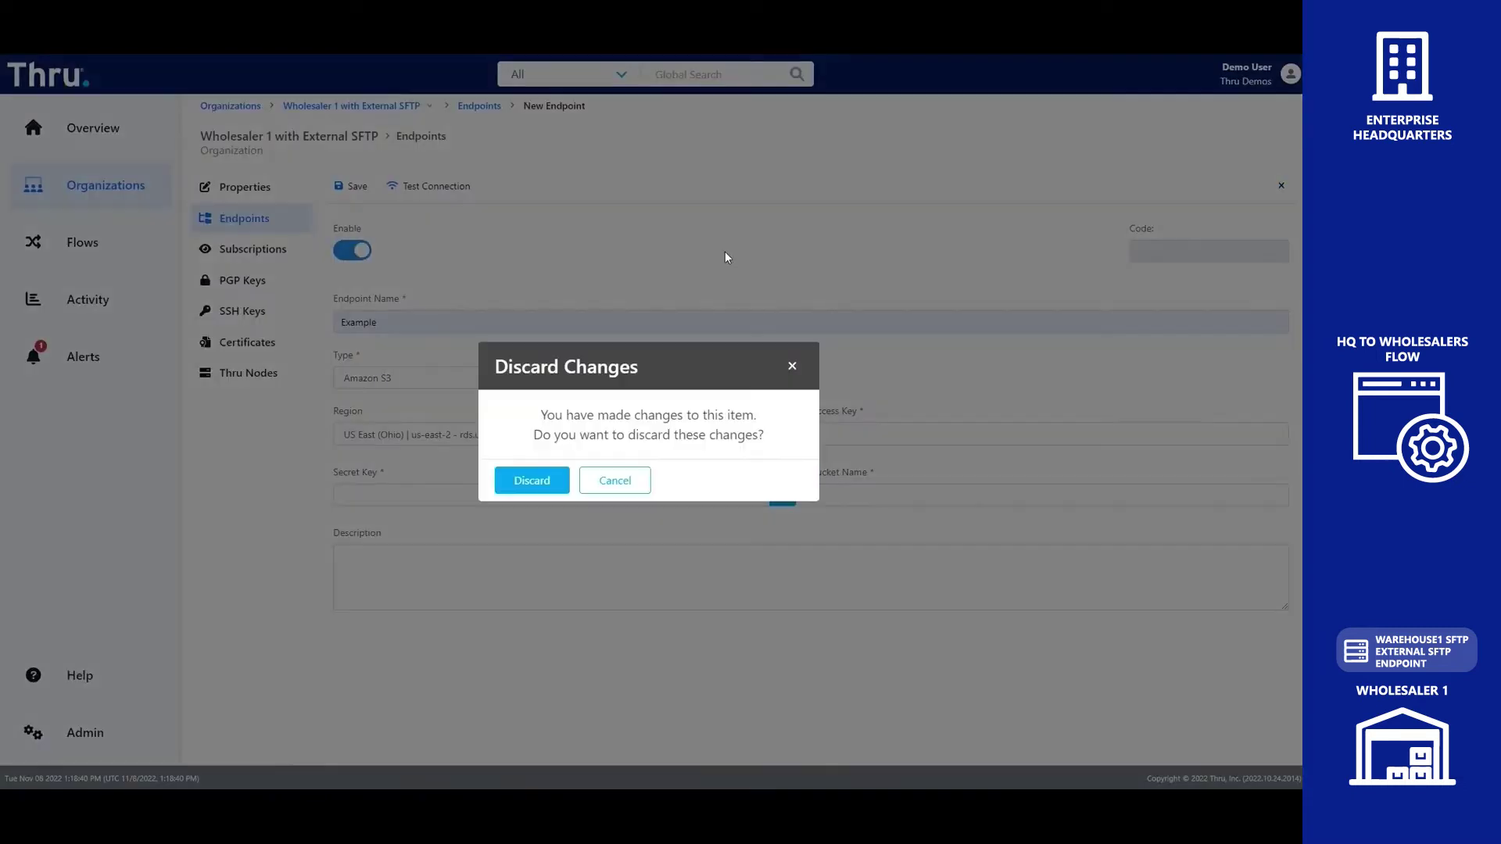
click(556, 472)
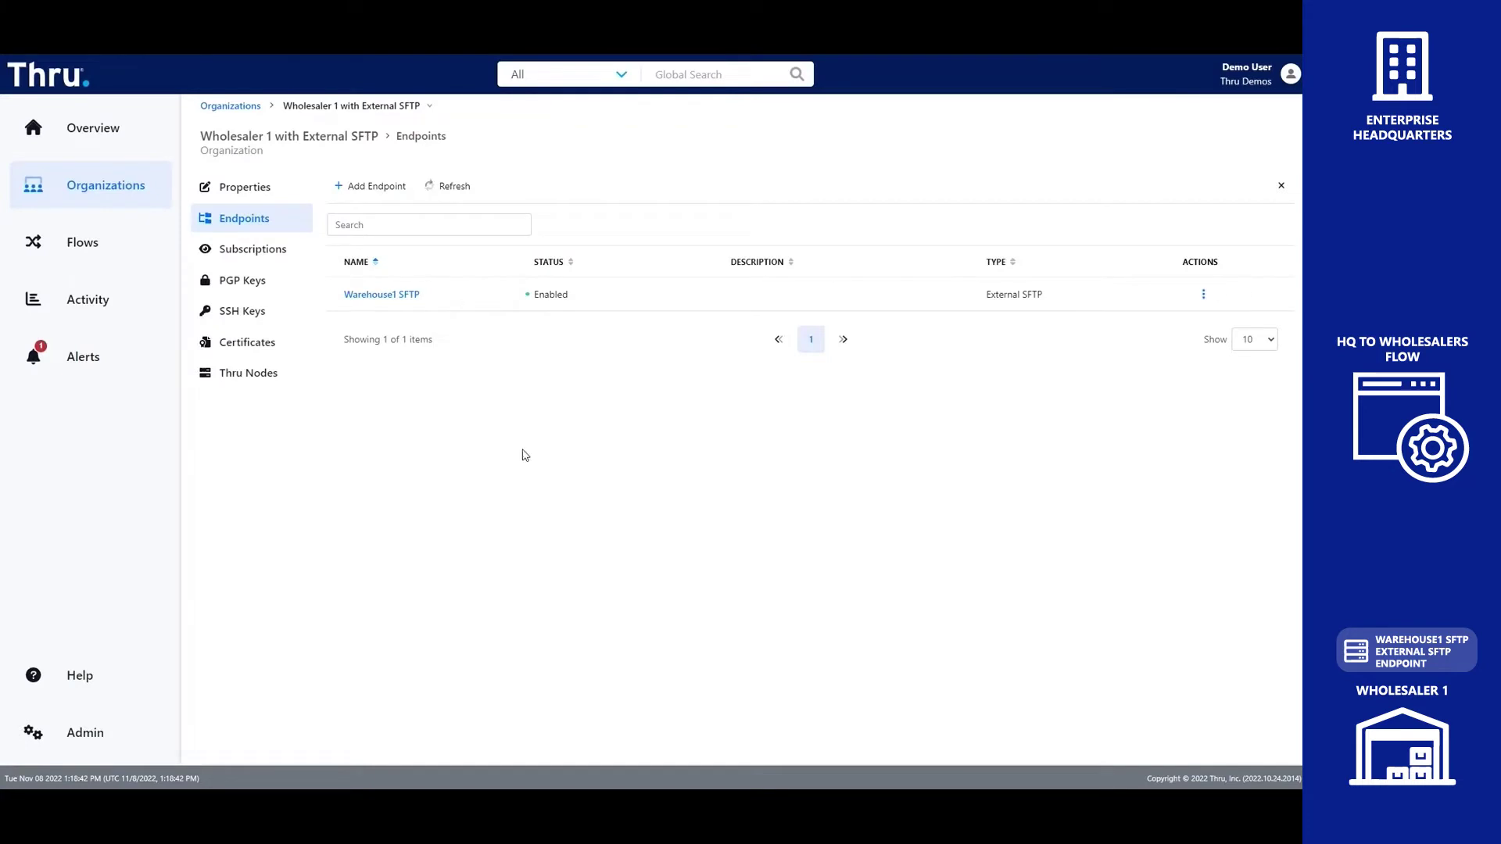
- Review the Warehouse1 SFTP endpoint's connection settings and open the 01. Headquarters to Wholesalers Warehouse flow from the organization's subscriptions
click(406, 294)
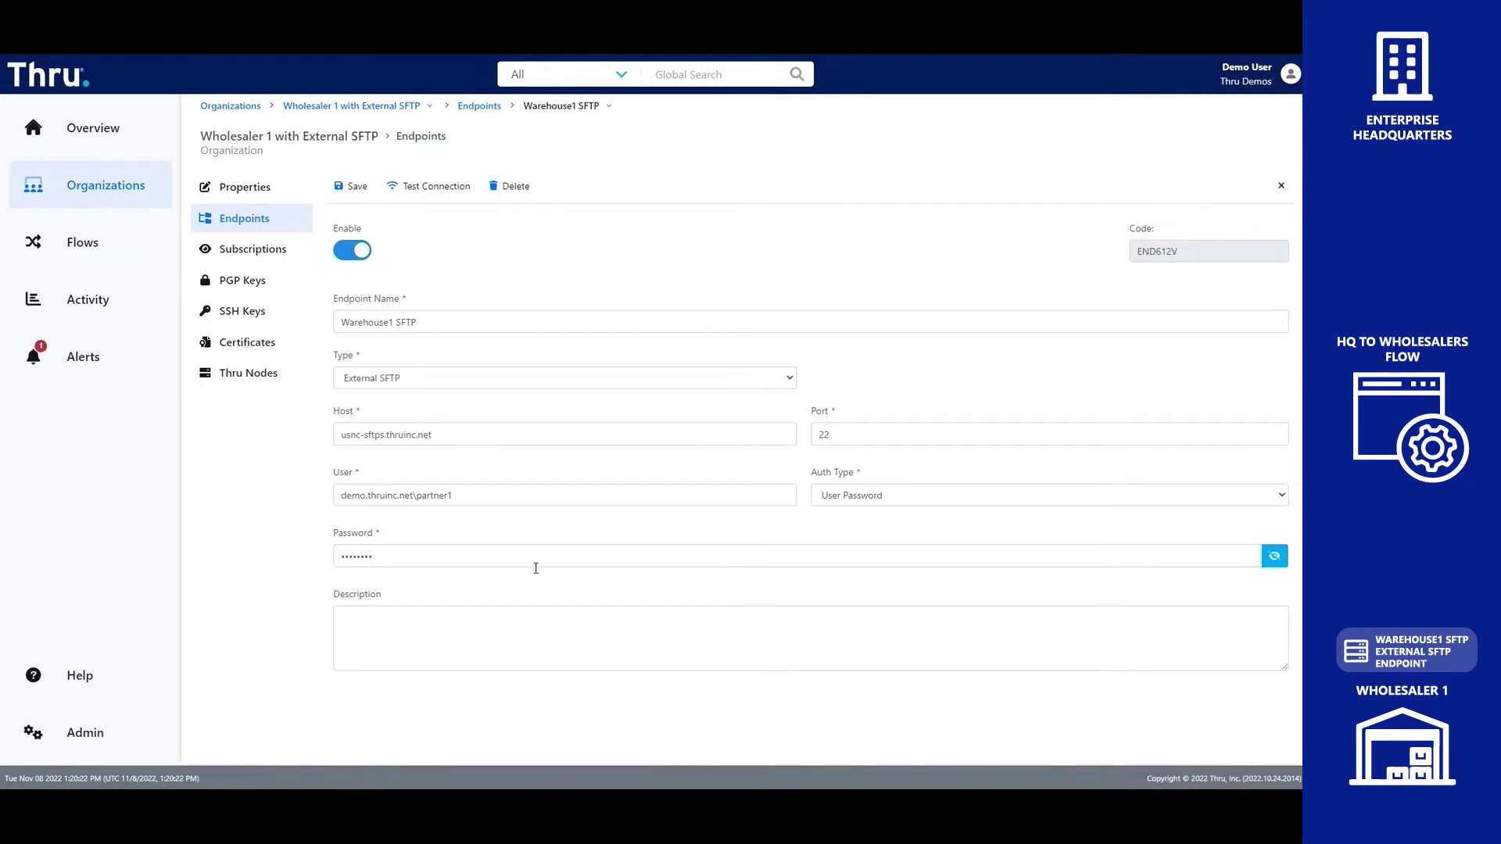
click(288, 254)
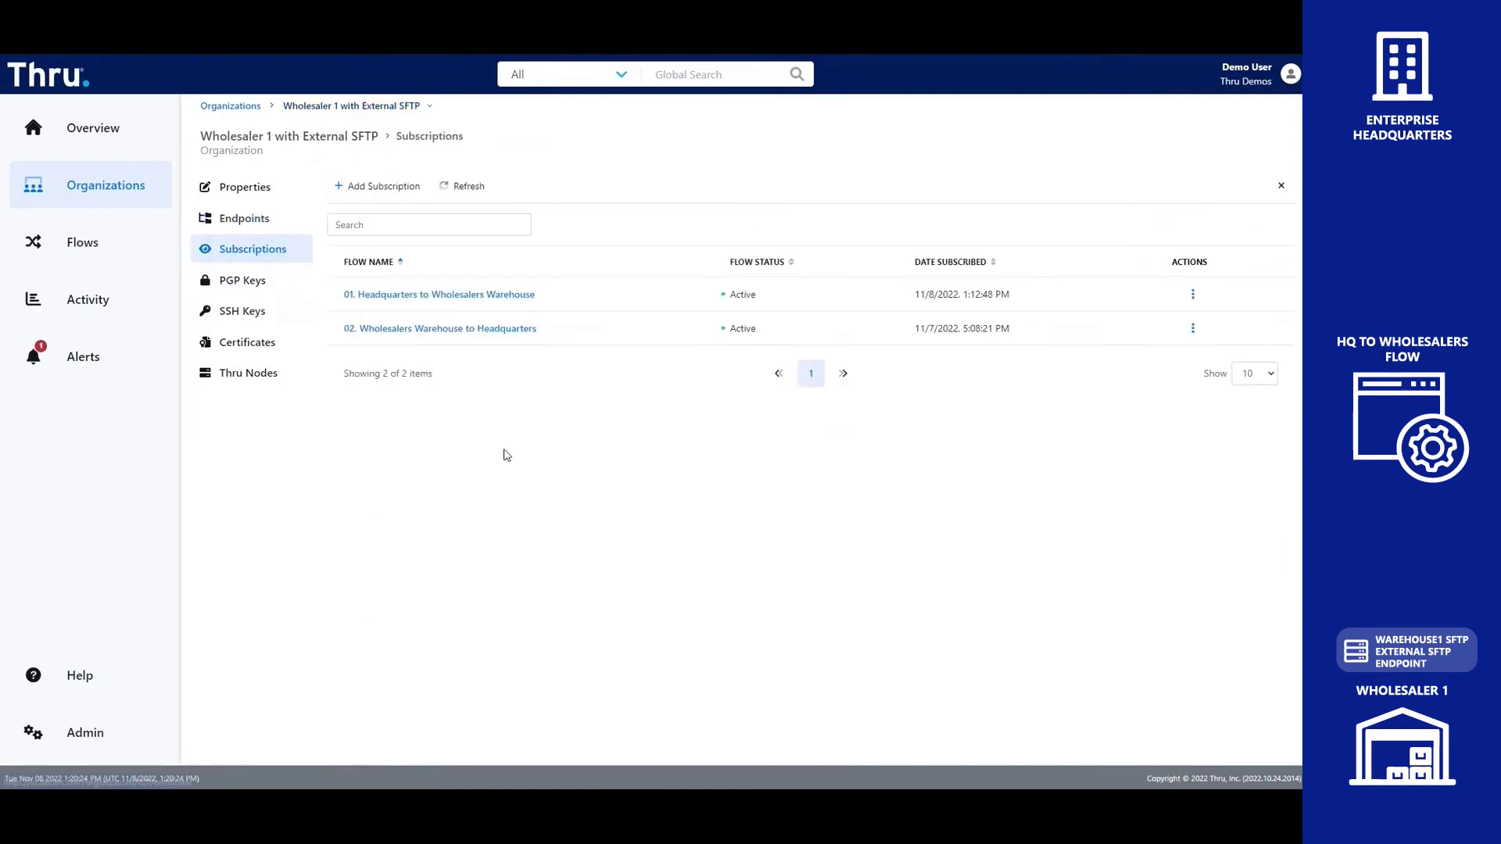
click(479, 295)
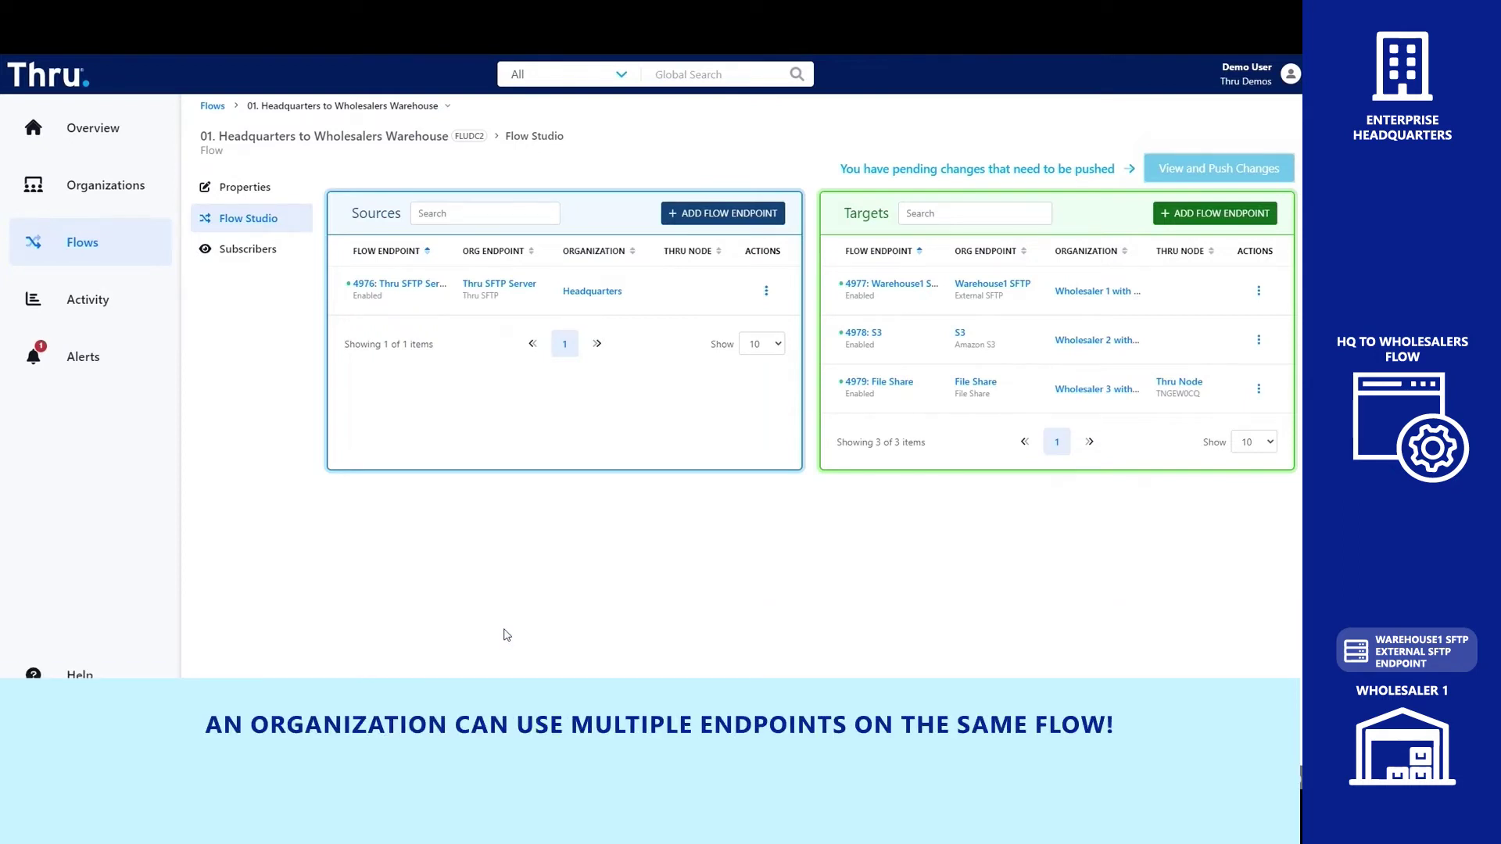
- Set the flow endpoint target path of the Warehouse1 SFTP target to /SHARED/Warehouse1
click(903, 284)
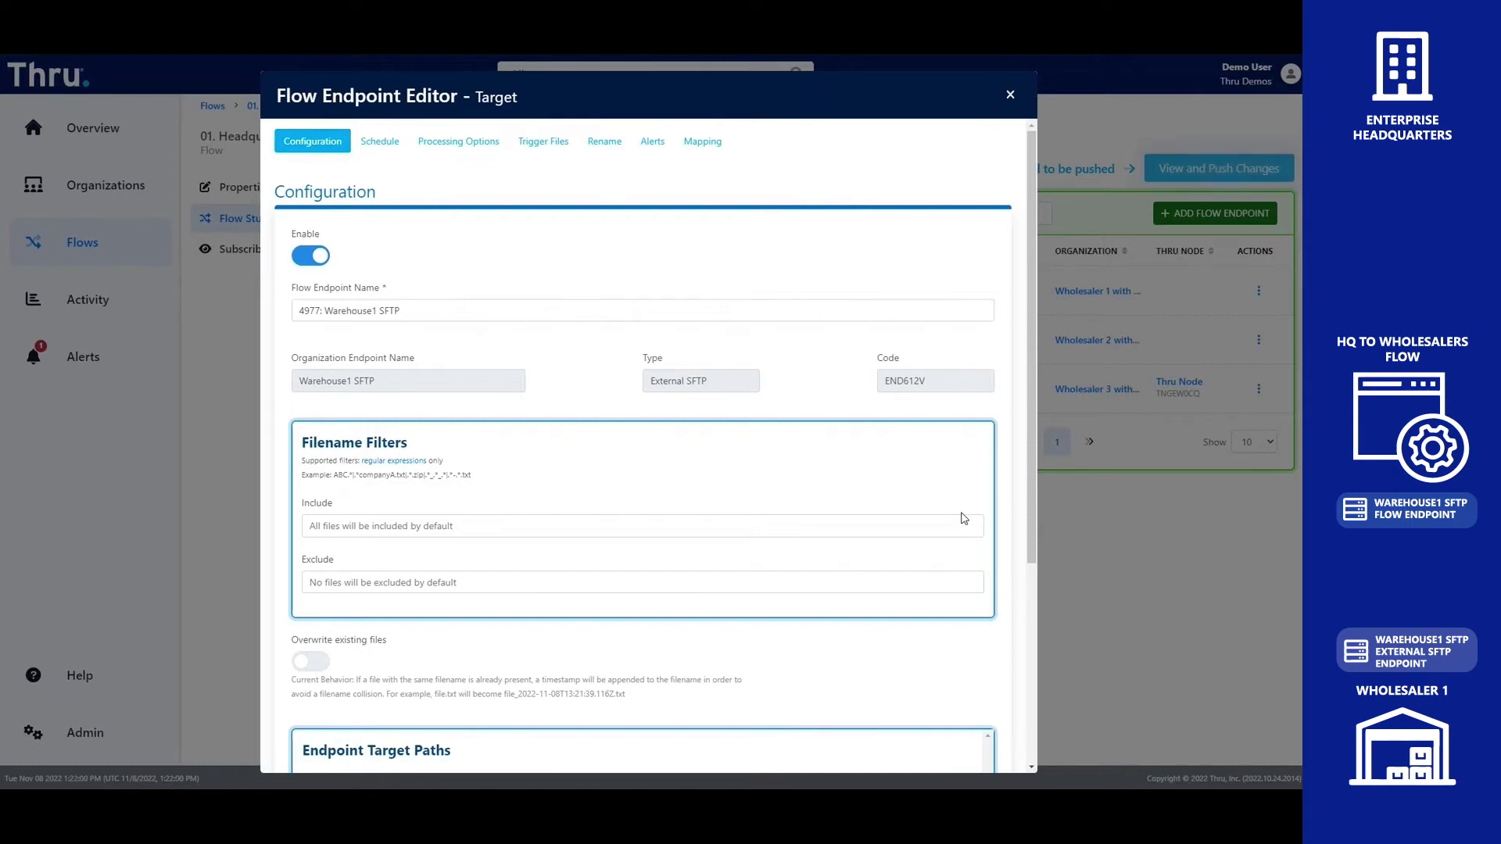
scroll(674, 528, down, 4)
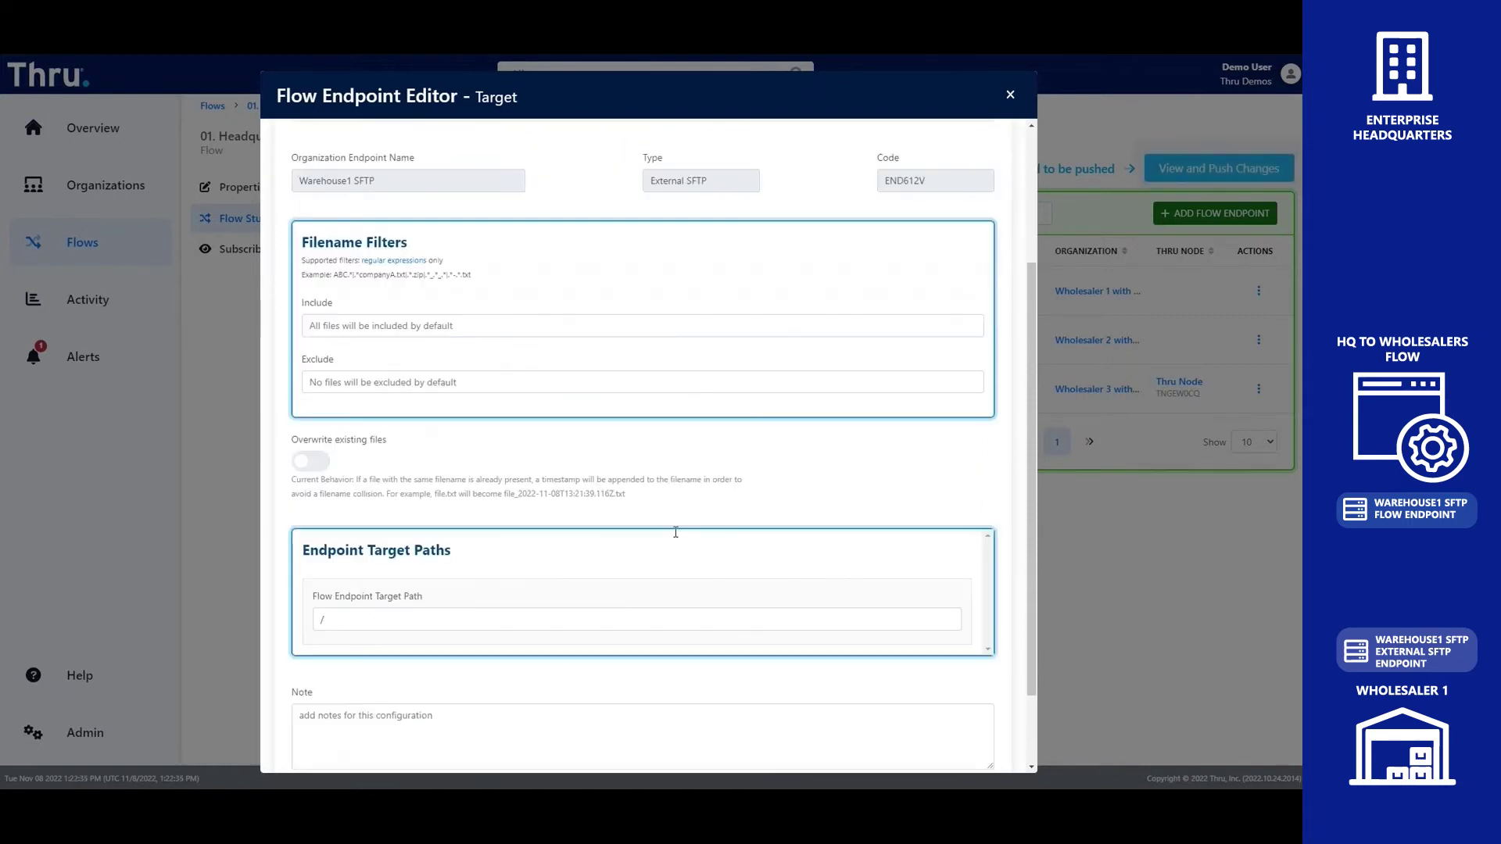
click(353, 519)
text(/SHARED/Warehouse1)
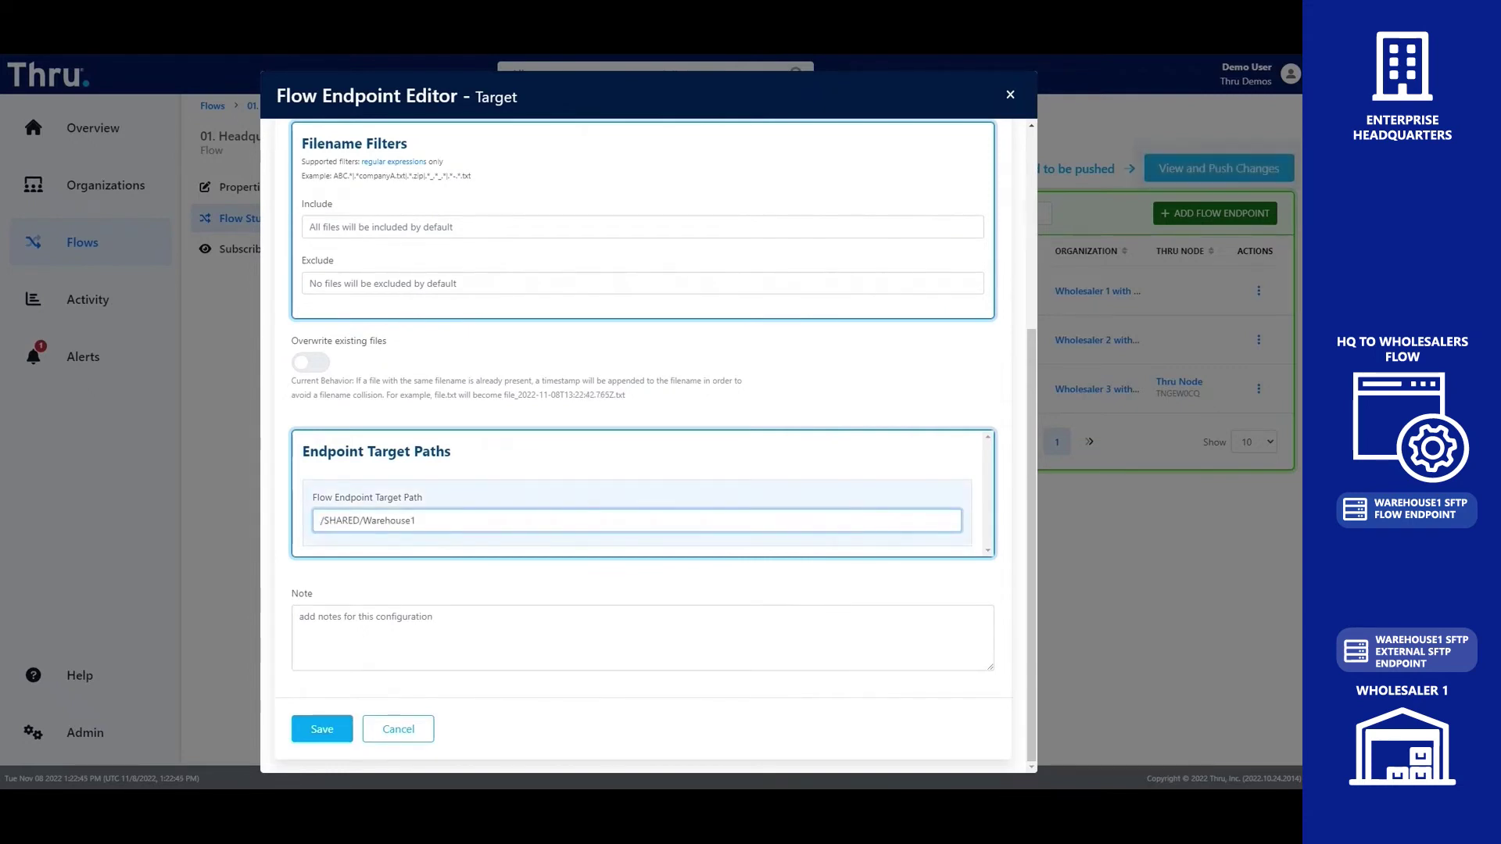
- Schedule the Warehouse1 SFTP target to run On Arrival, check its alert options and save the flow endpoint
scroll(800, 445, up, 4)
click(376, 143)
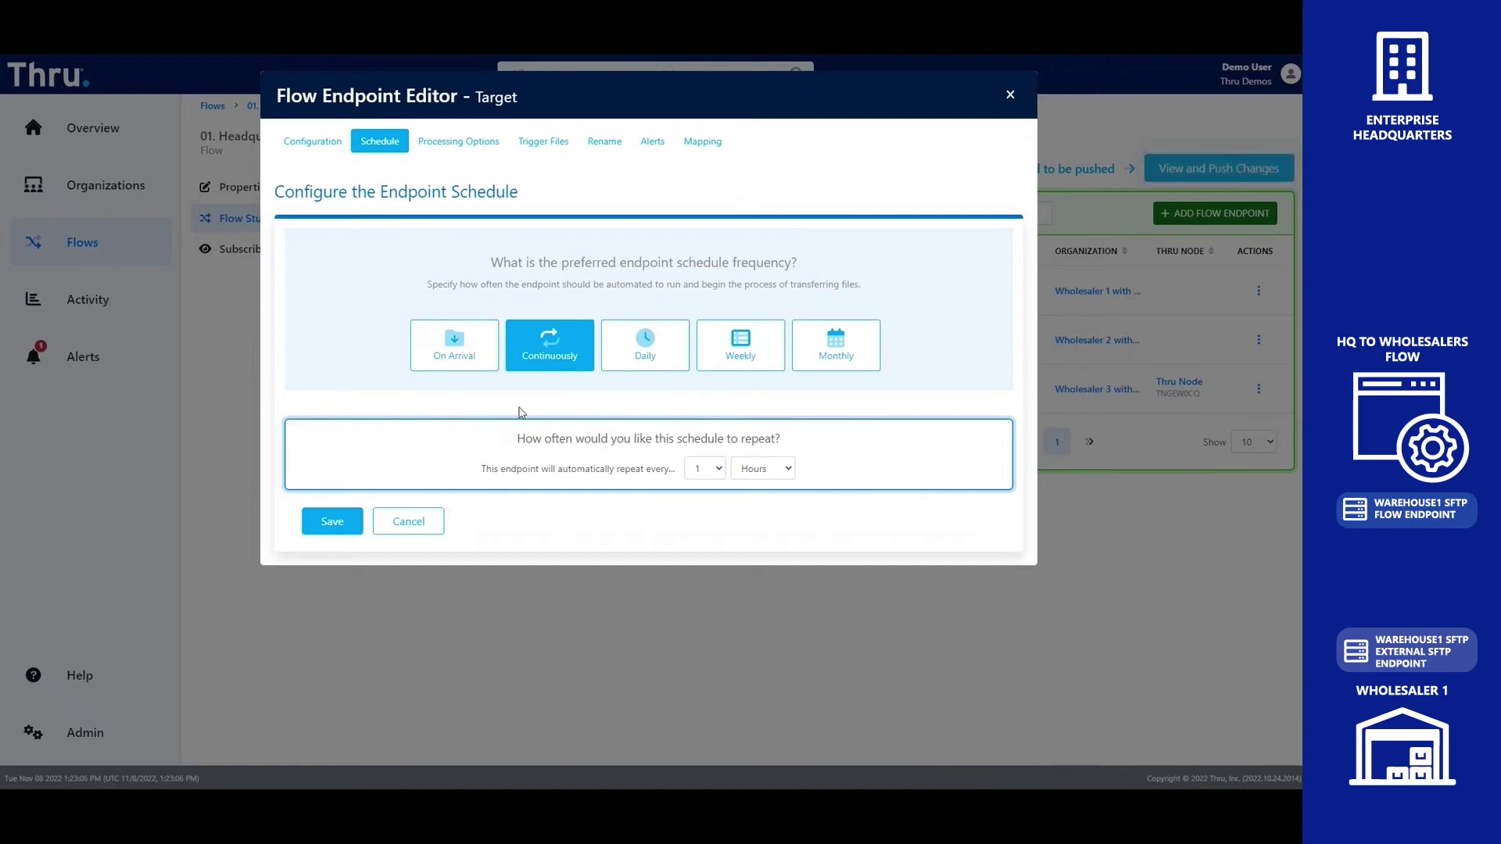
click(454, 348)
click(420, 357)
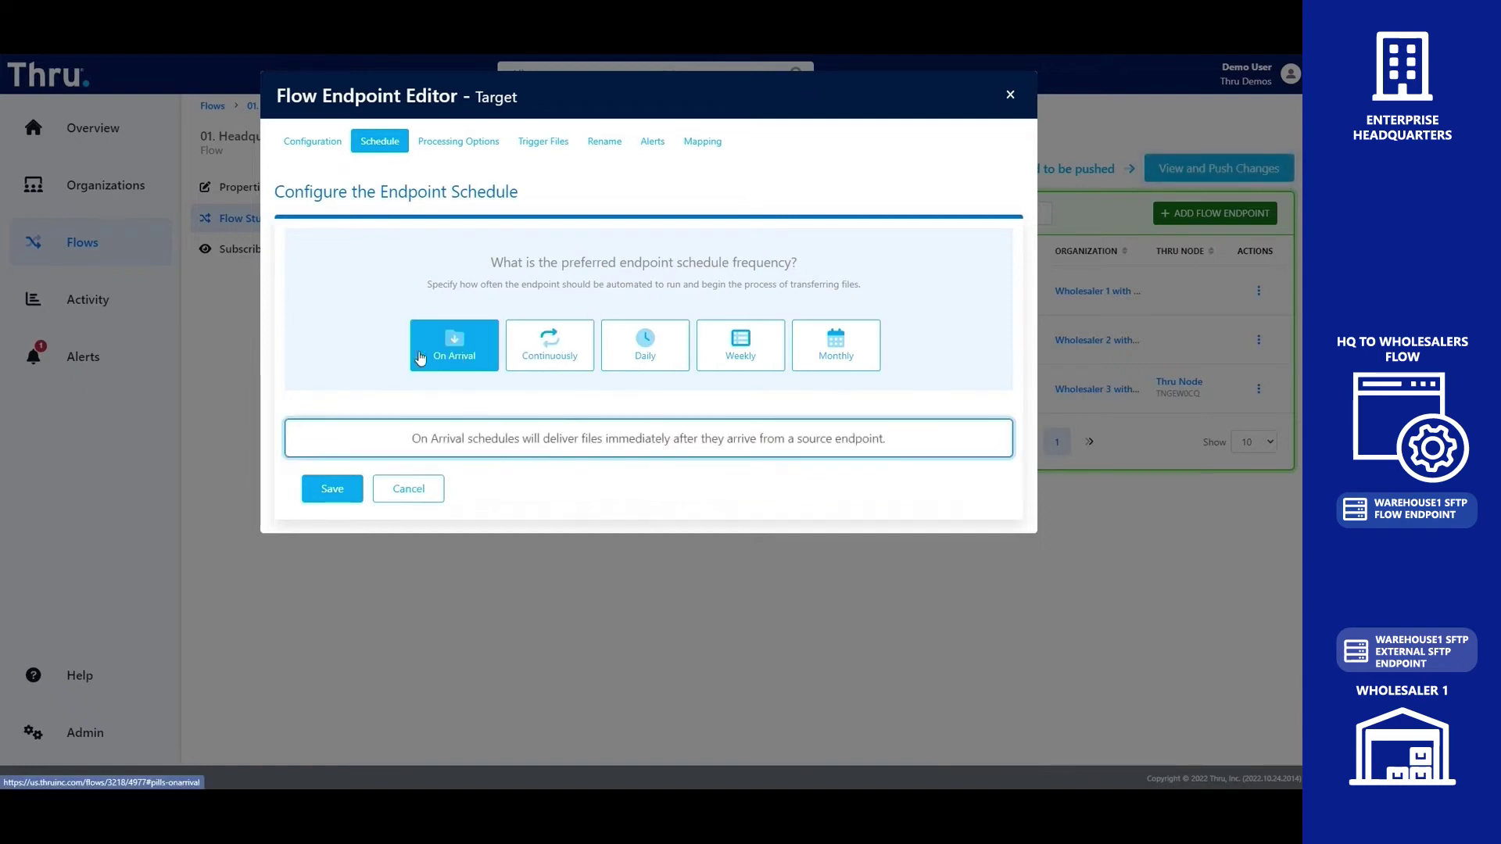
click(647, 149)
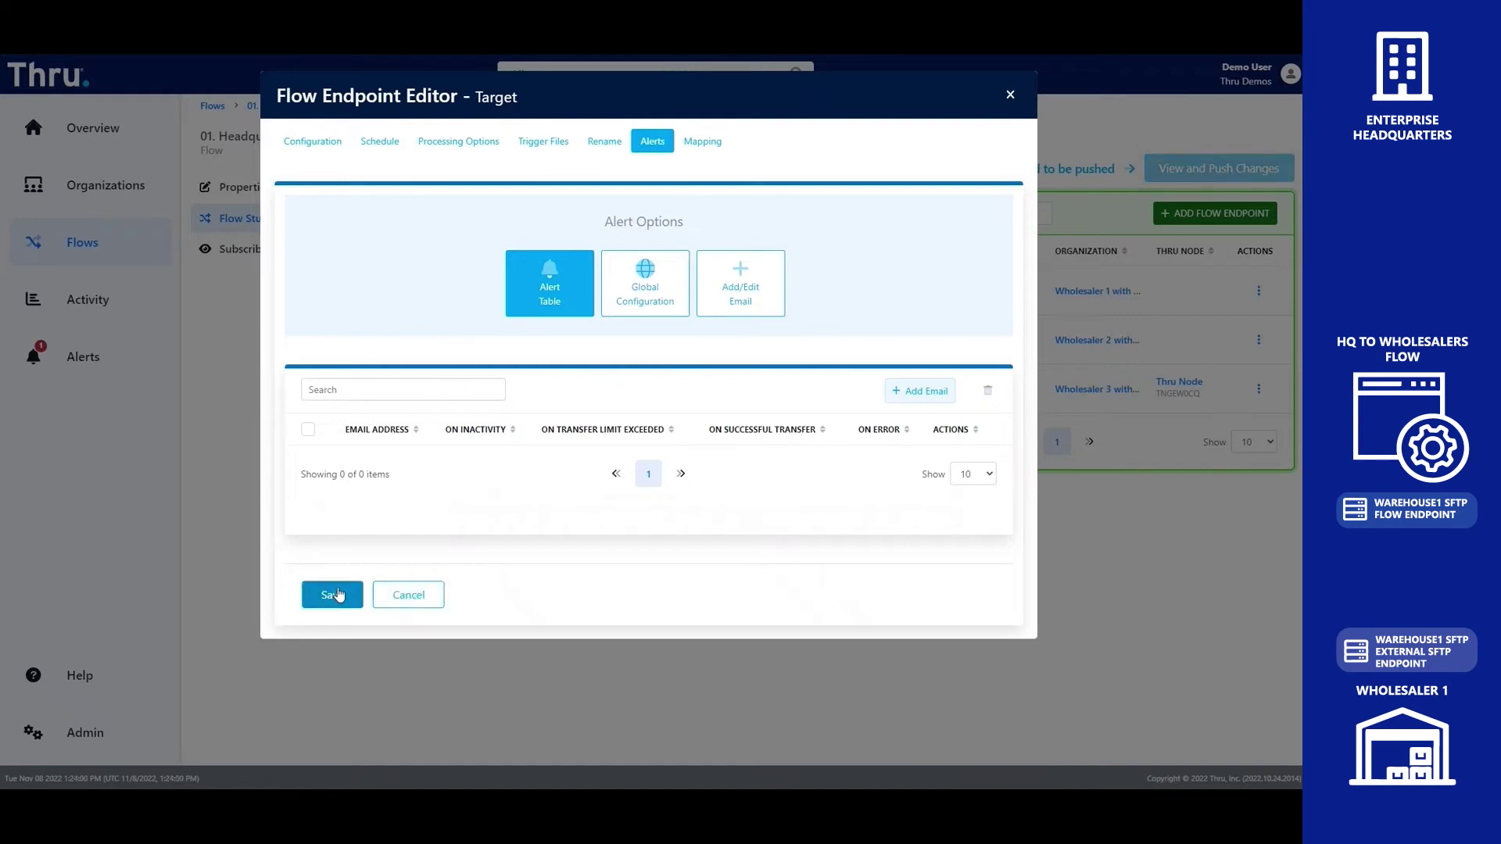
click(339, 594)
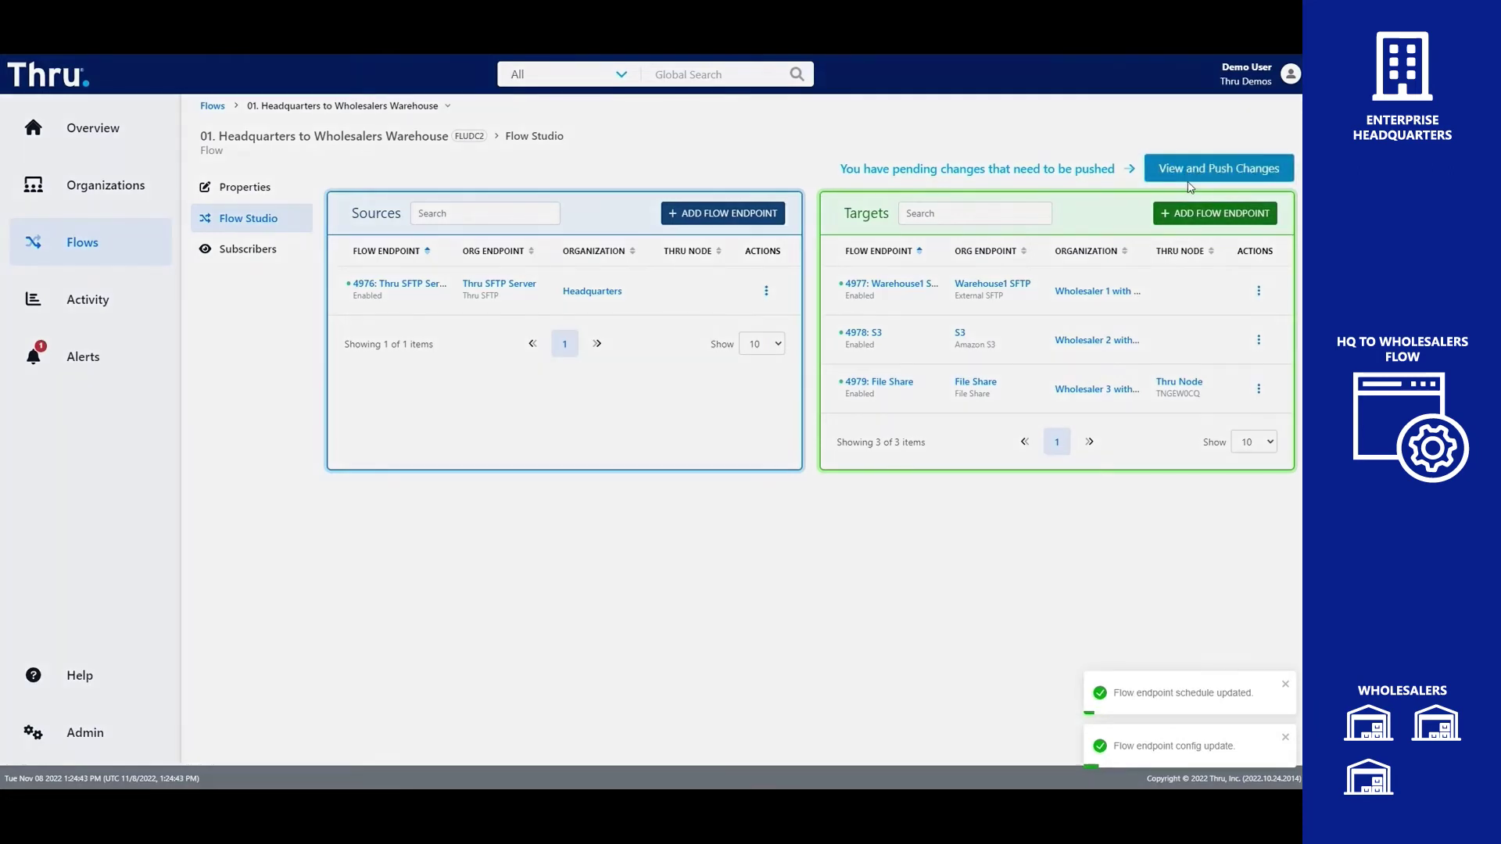
- Review and push the pending changes of the Headquarters to Wholesalers Warehouse flow
click(1188, 178)
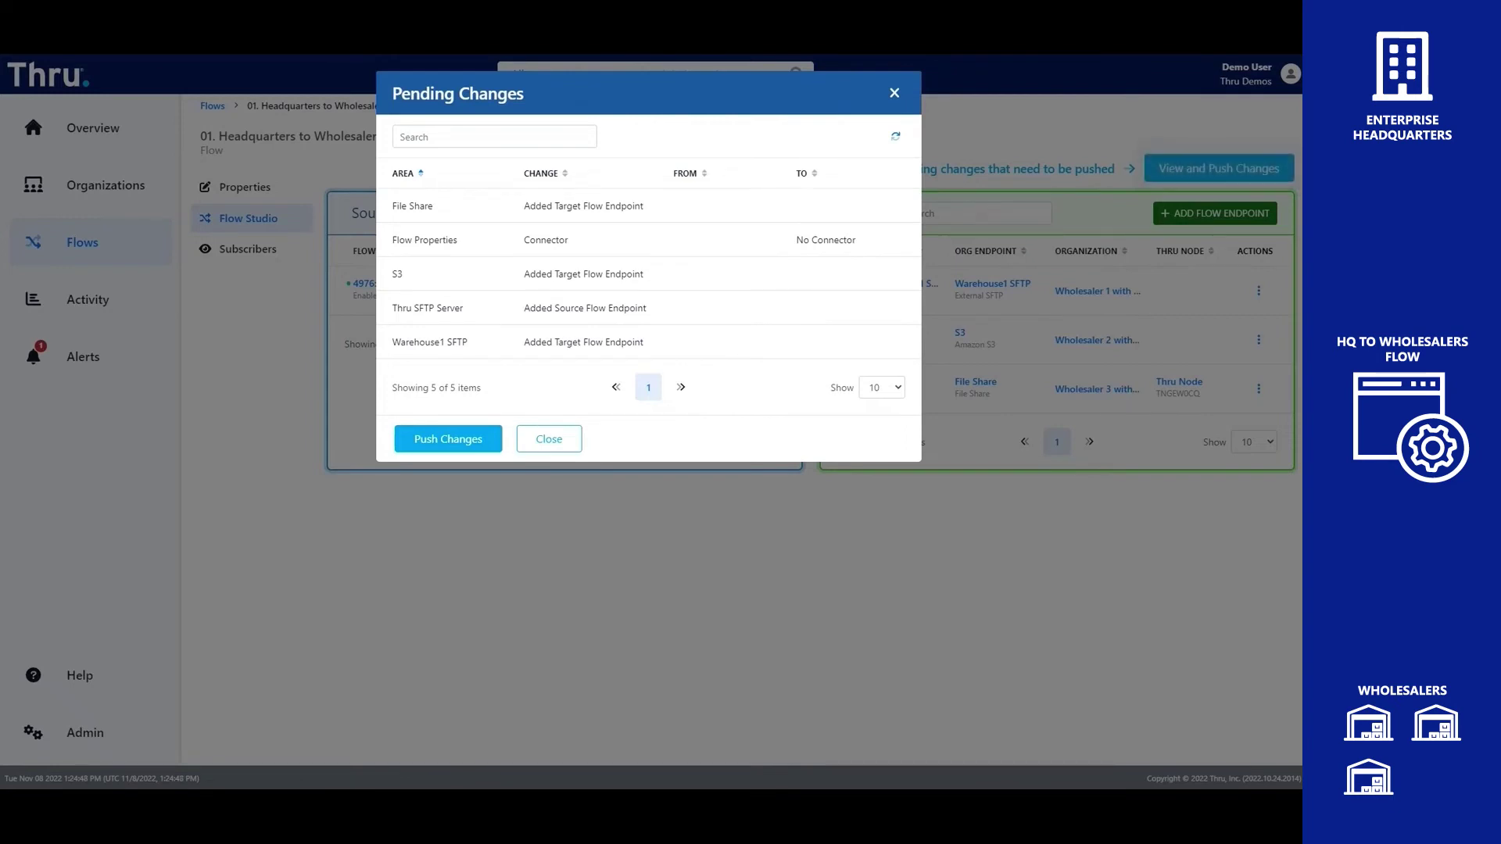
click(446, 438)
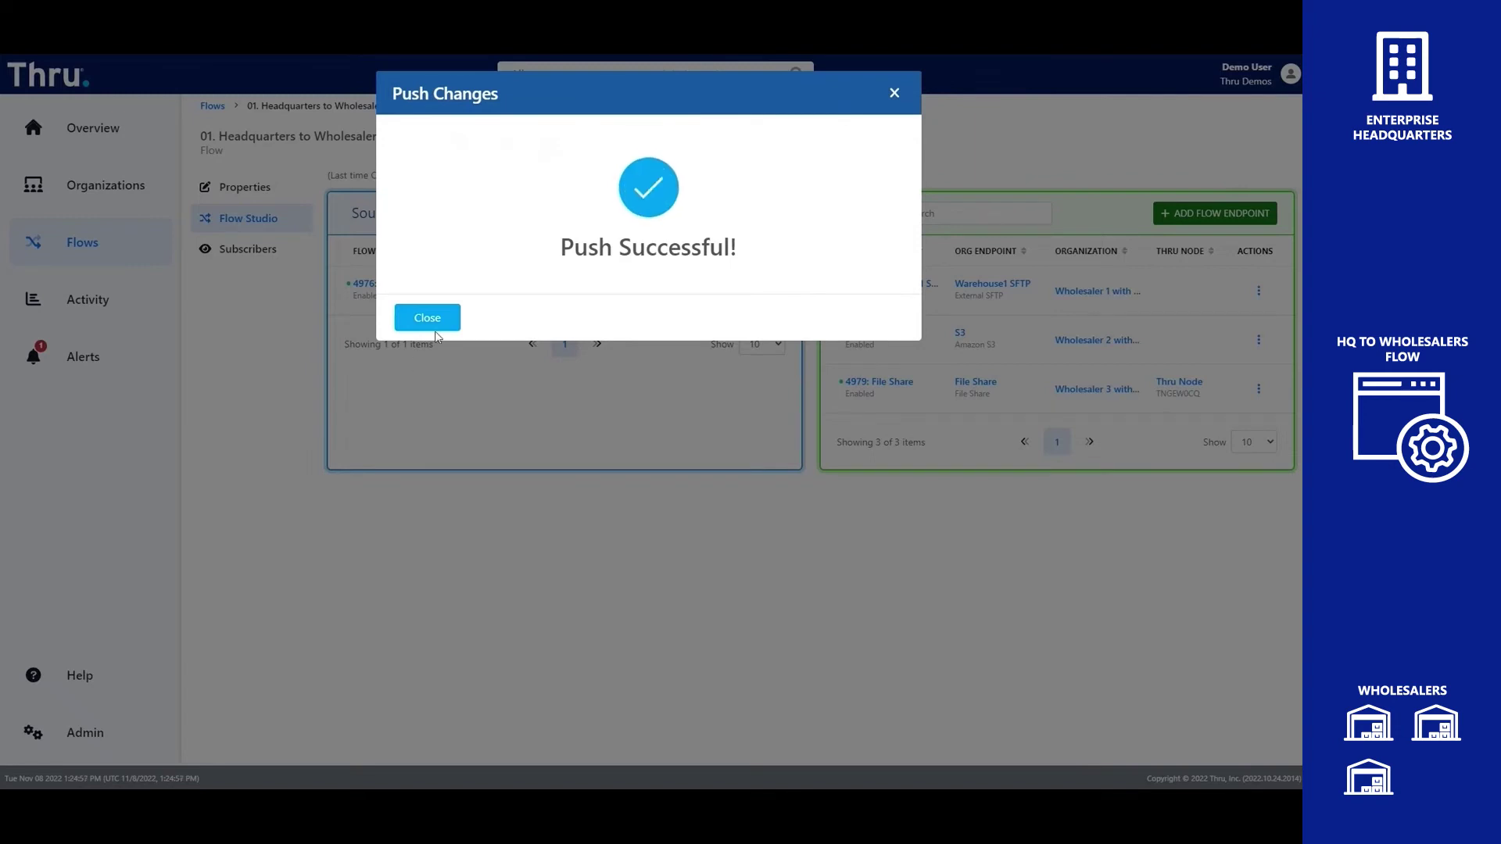
click(428, 318)
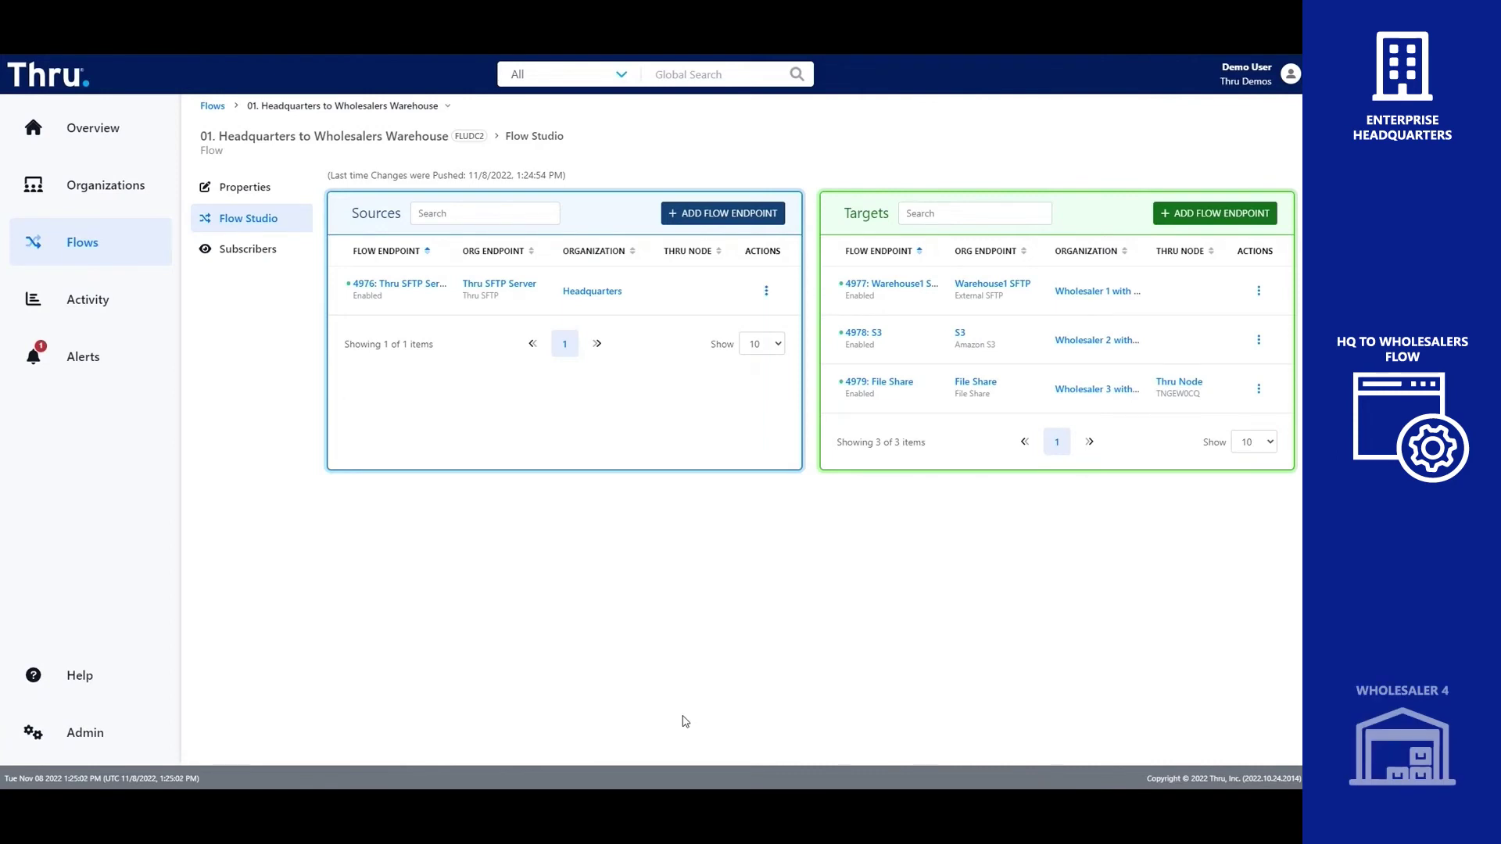
- Create and save a new organization named Wholesaler 4
click(78, 191)
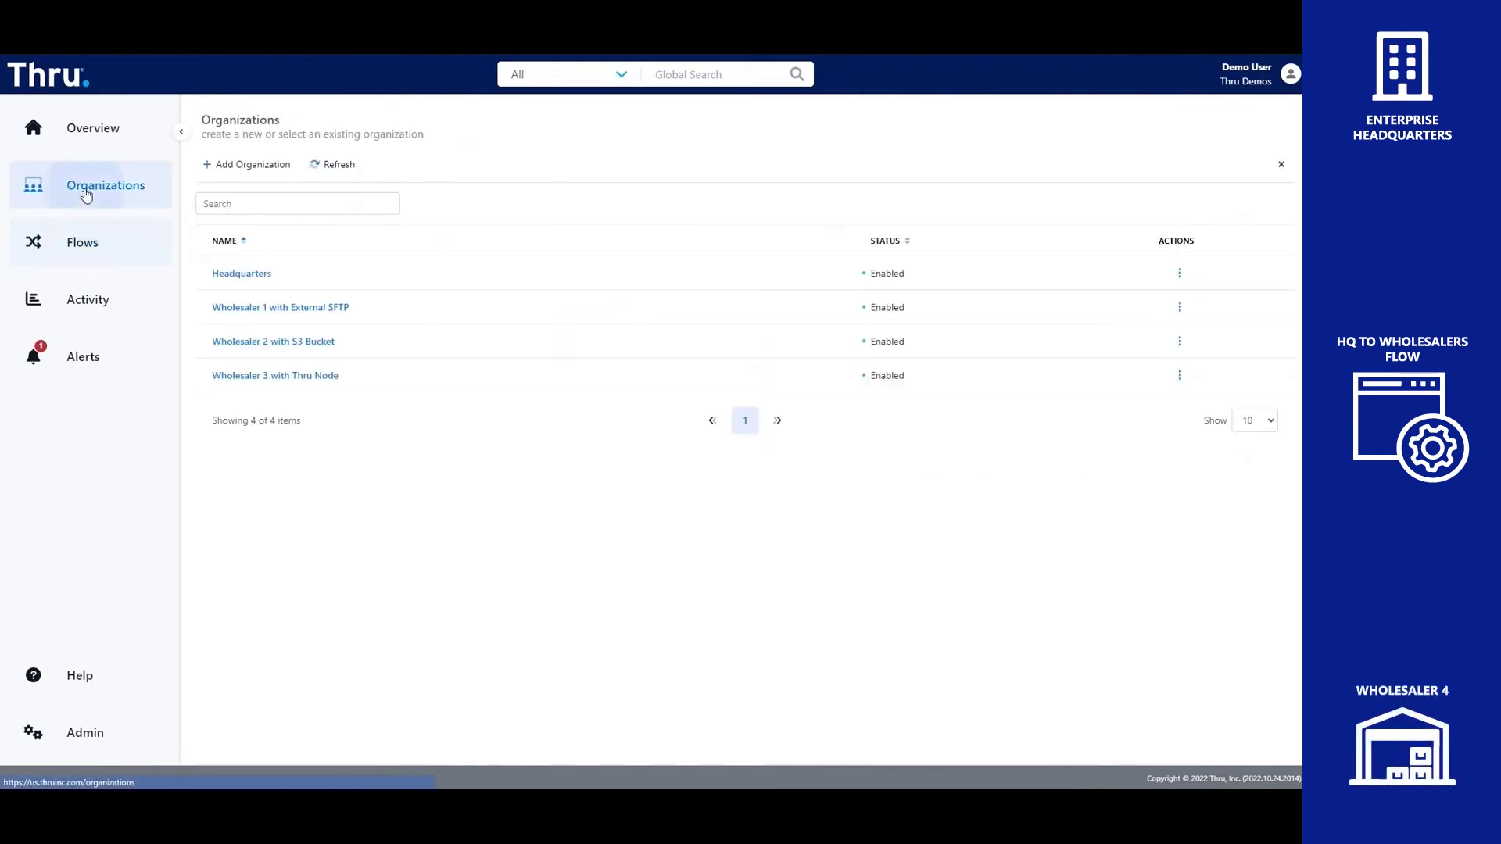
click(254, 168)
click(281, 262)
click(297, 290)
click(221, 126)
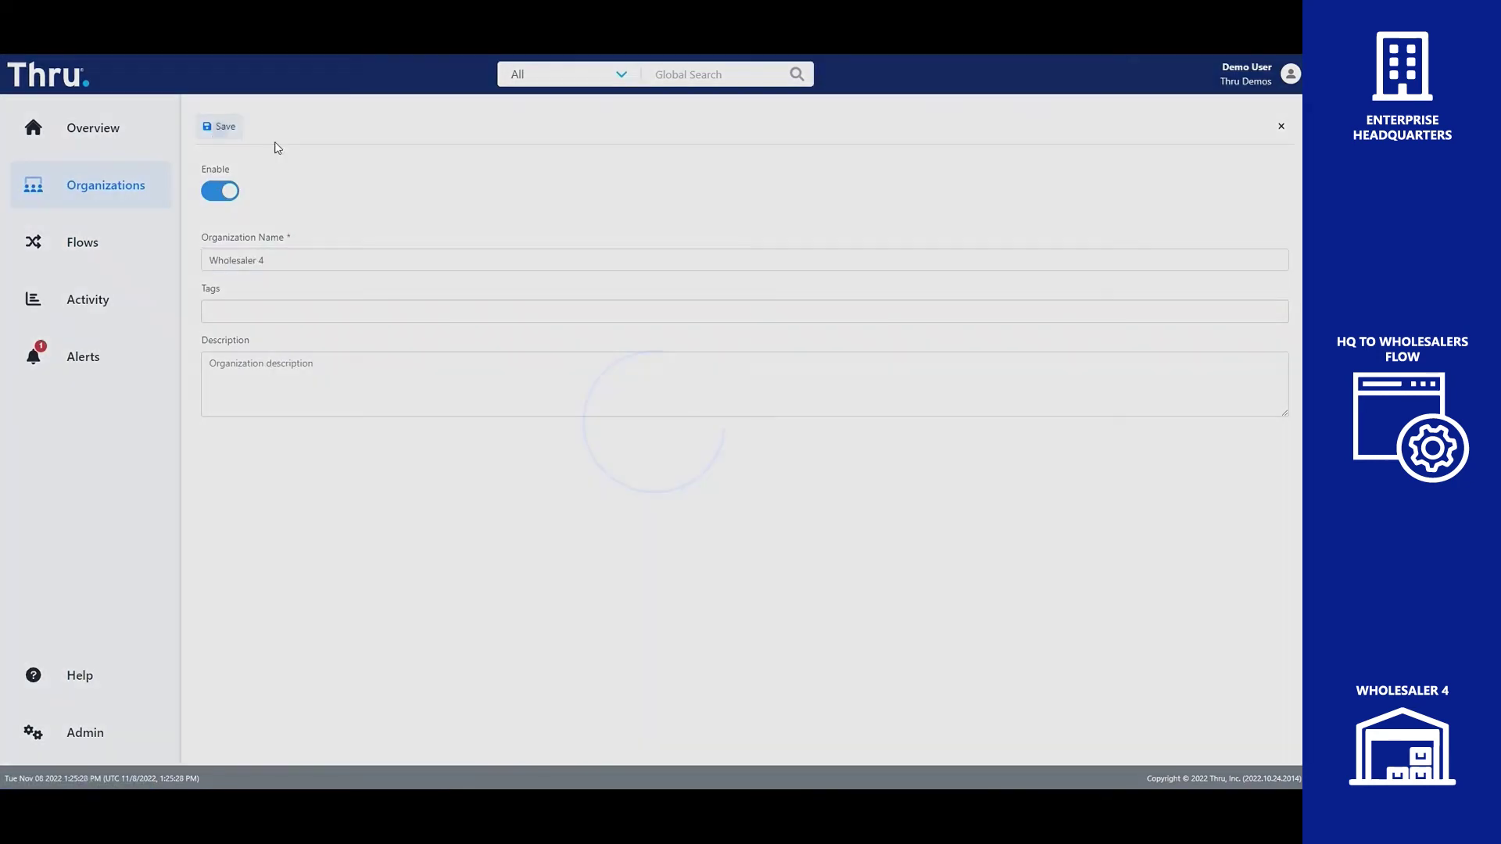
click(245, 414)
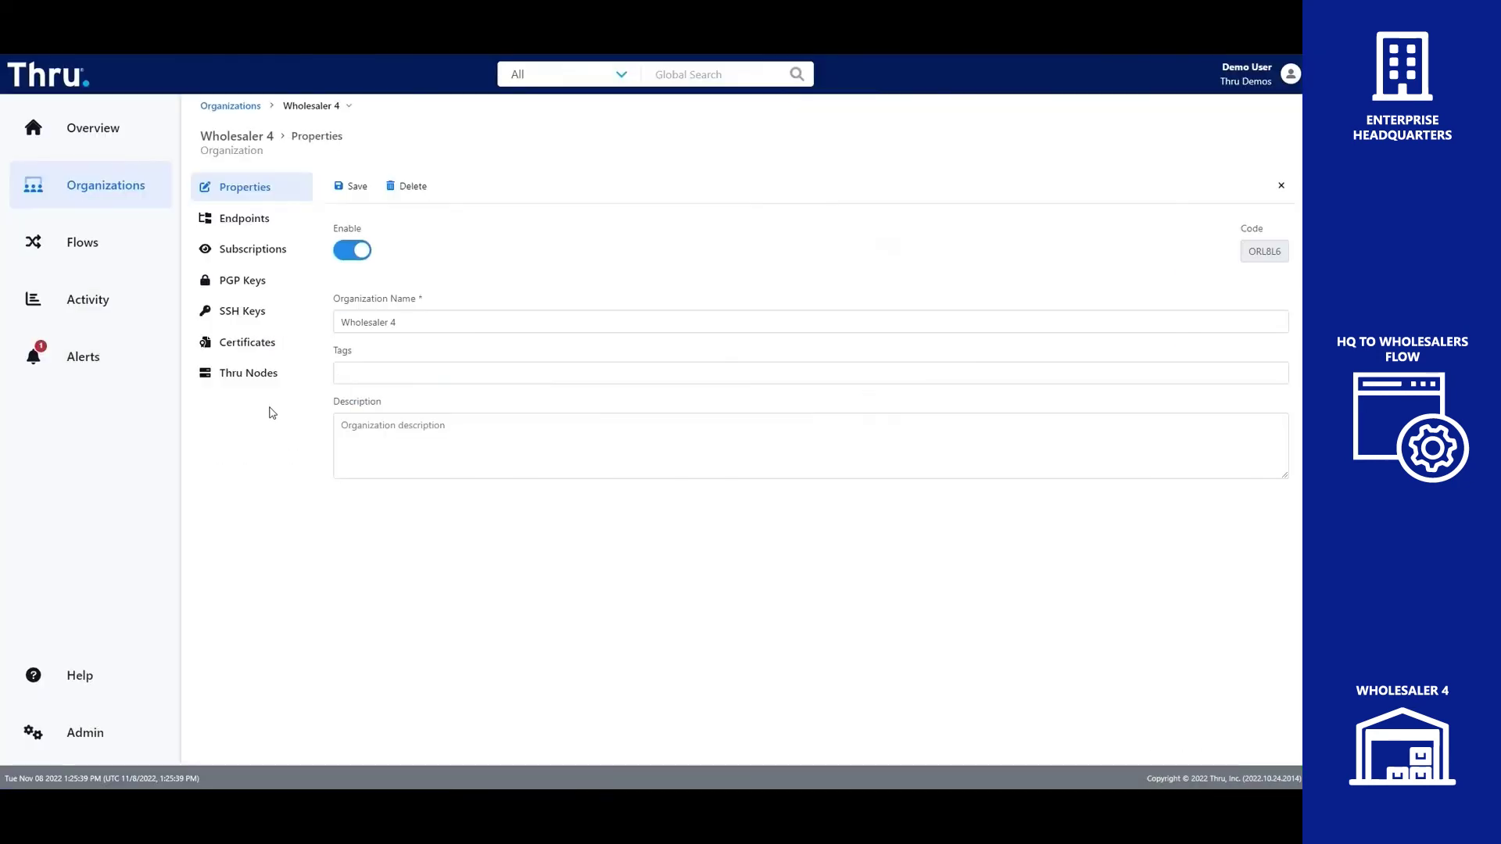
- Add an endpoint named Thru SFTP Server of type Thru SFTP to the Wholesaler 4 organization
click(239, 224)
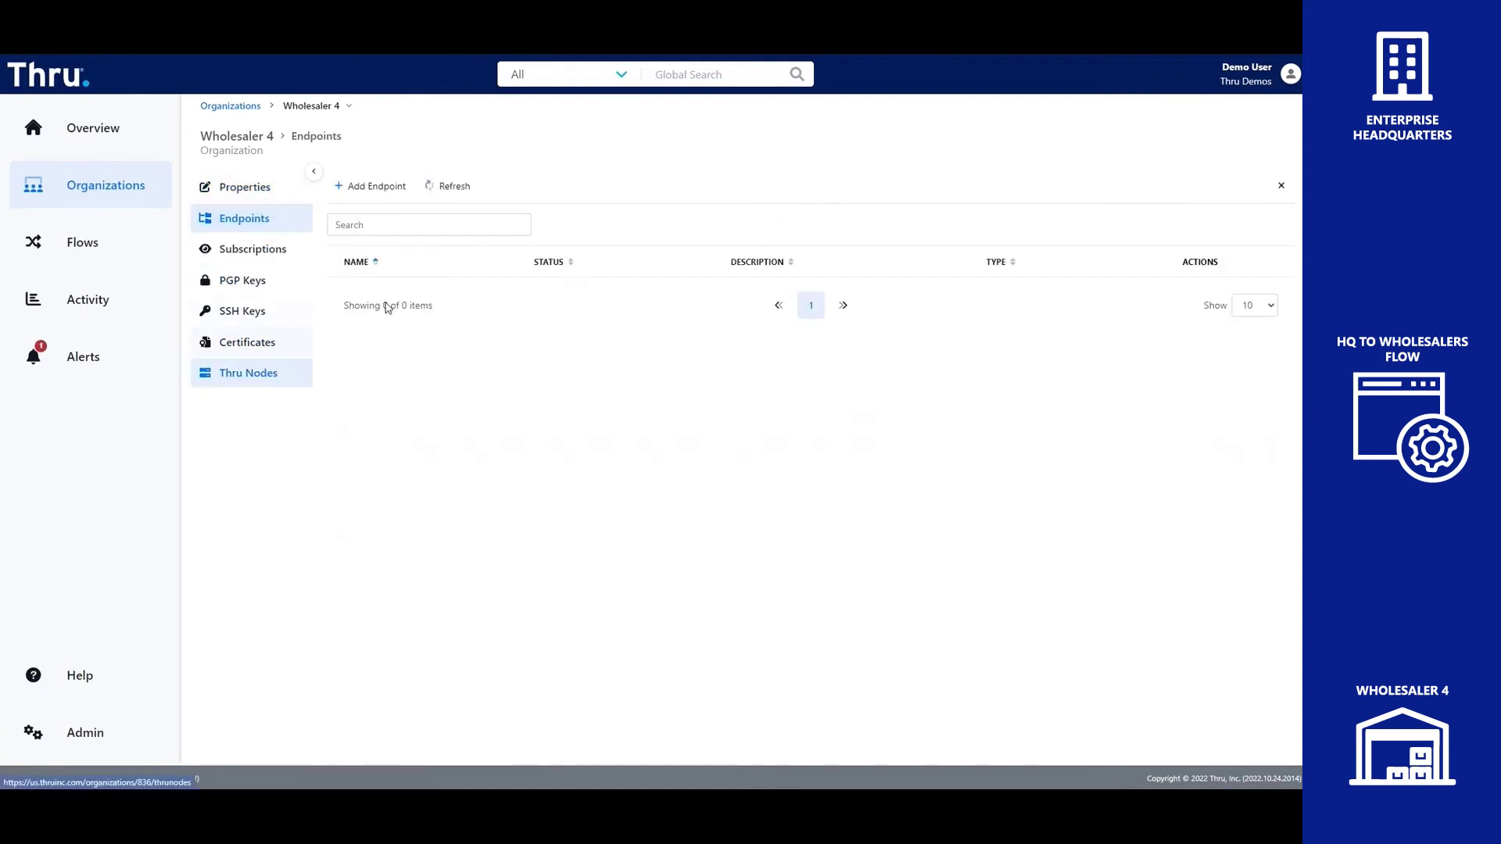
click(383, 186)
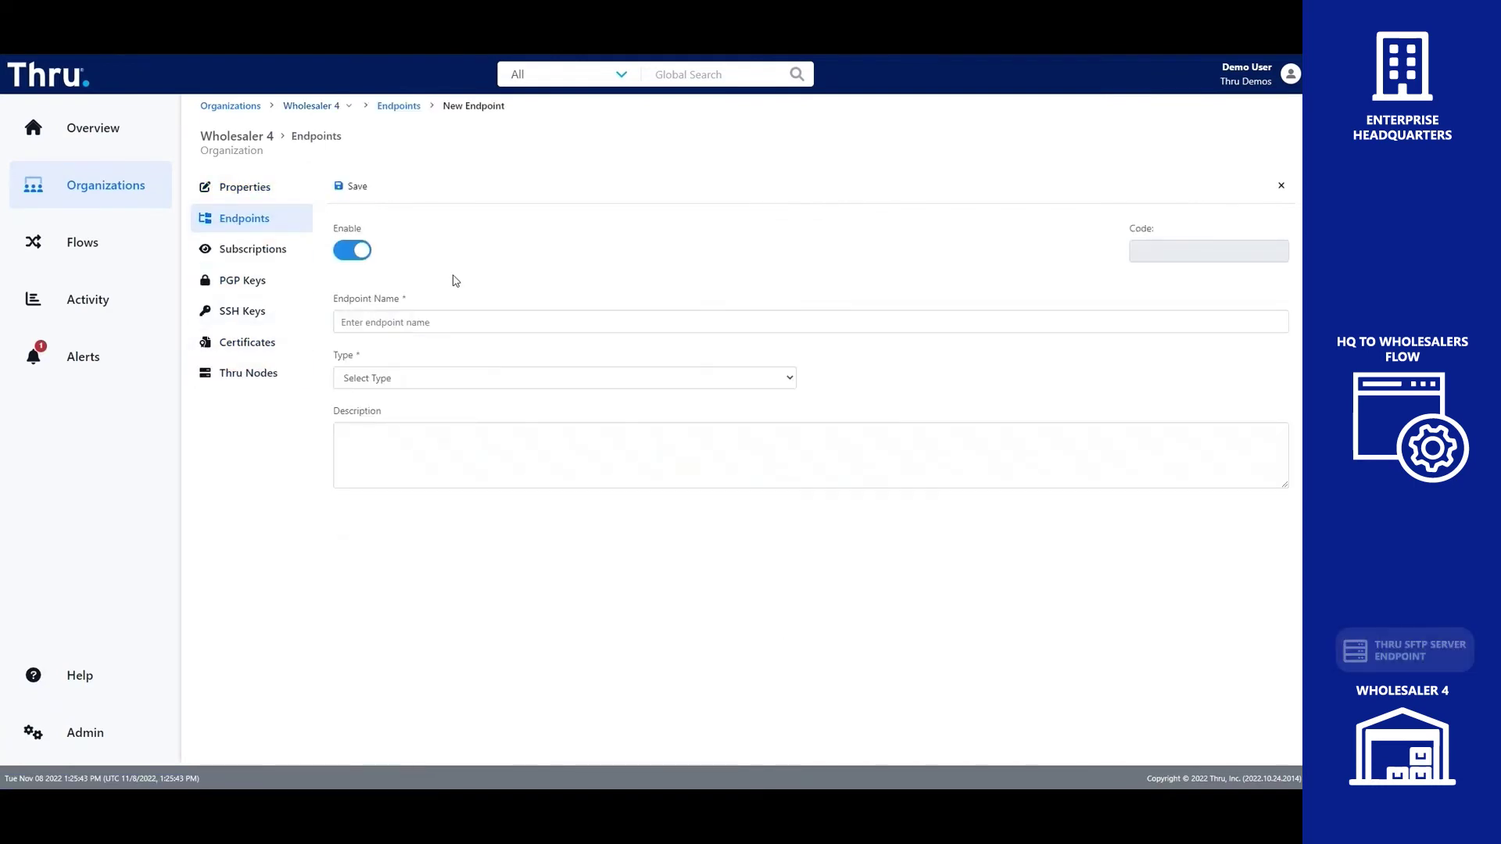
click(435, 323)
click(426, 354)
click(429, 379)
click(402, 437)
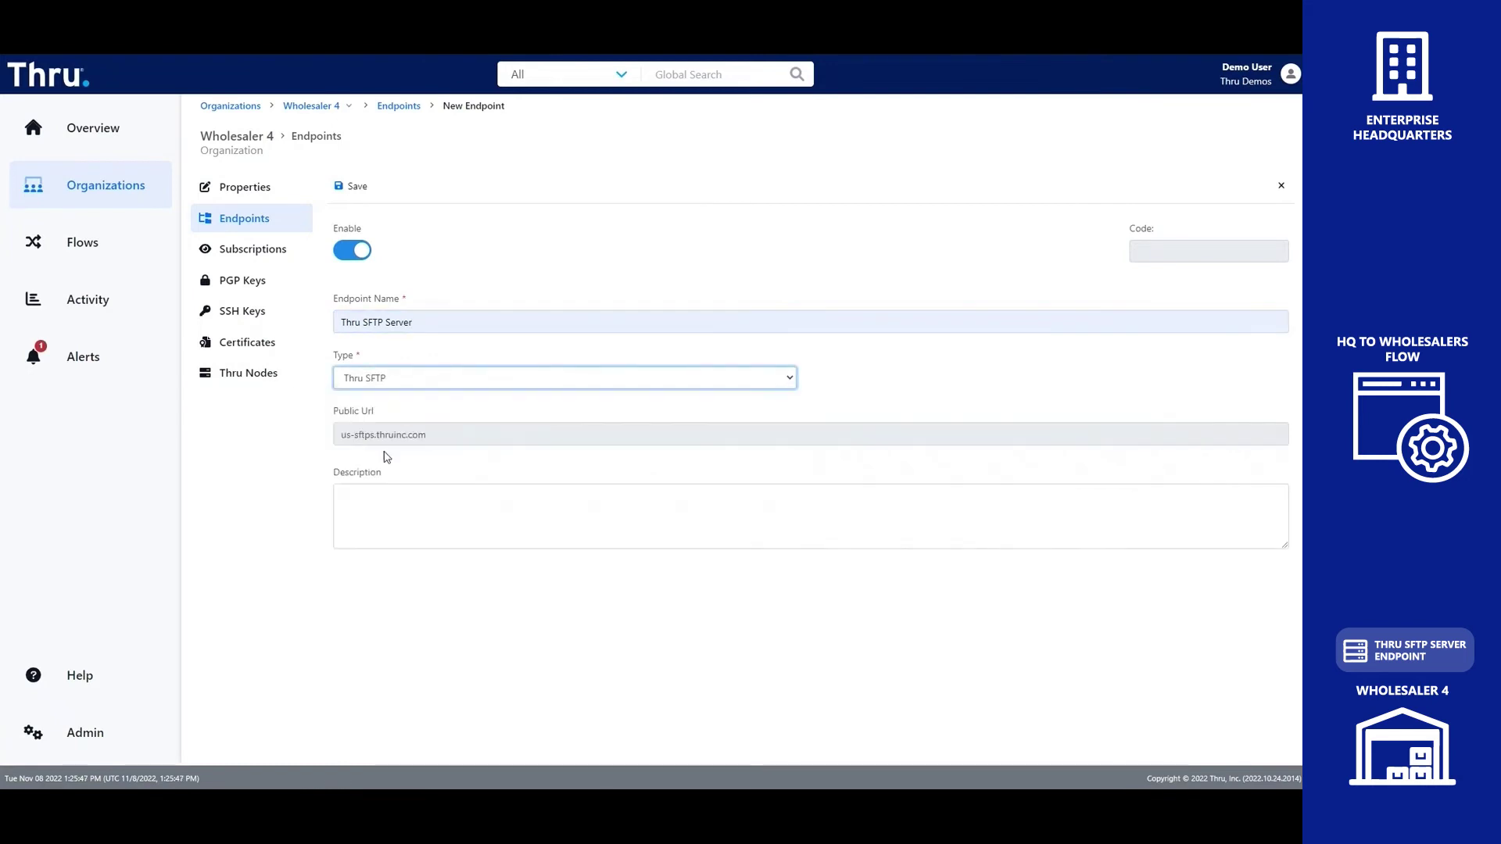
click(352, 186)
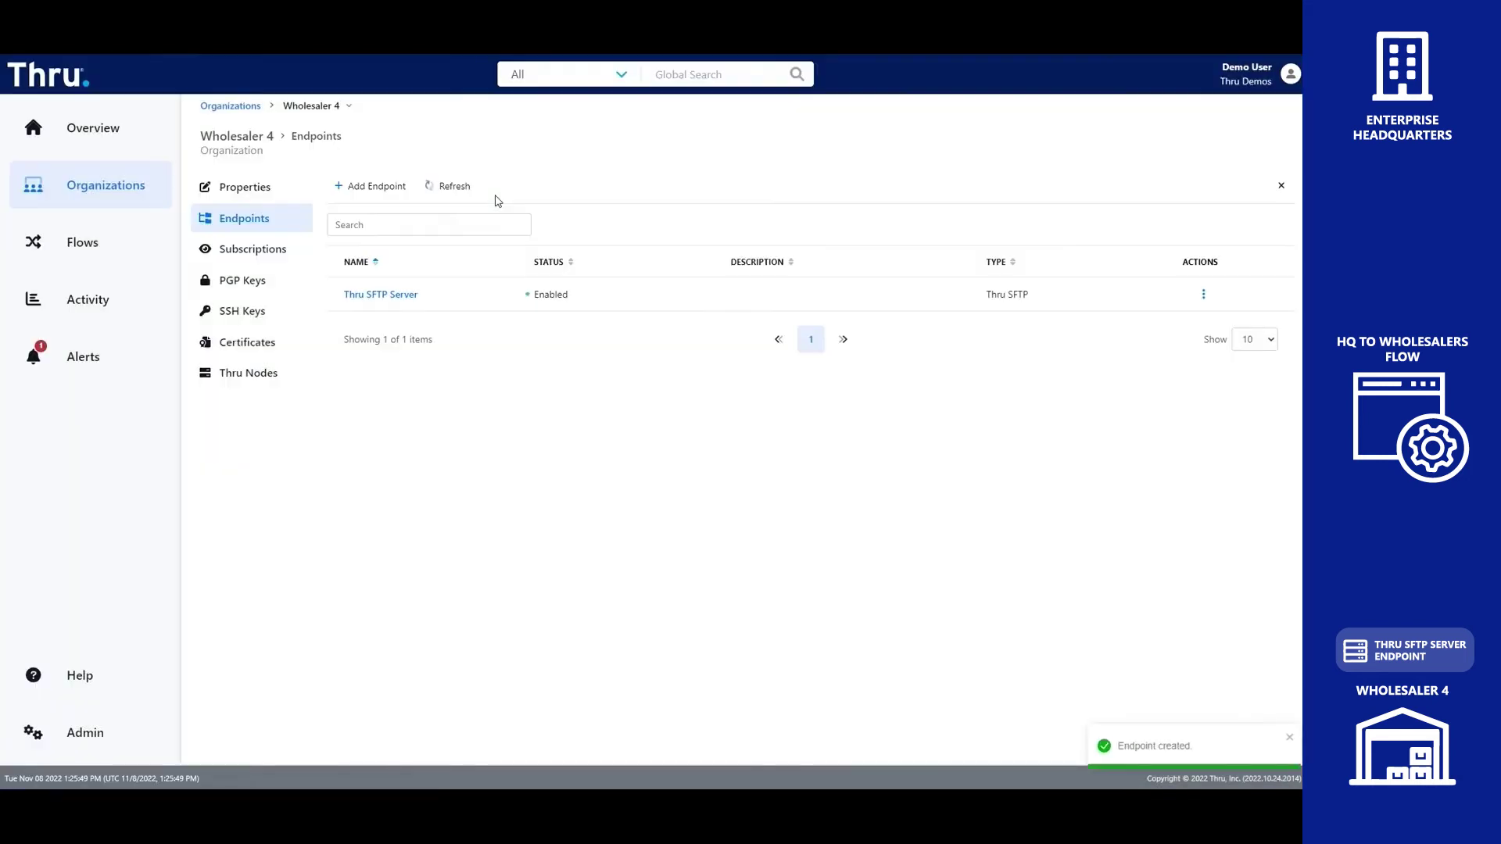
- Subscribe Wholesaler 4 to the 01. Headquarters to Wholesalers Warehouse flow
click(281, 257)
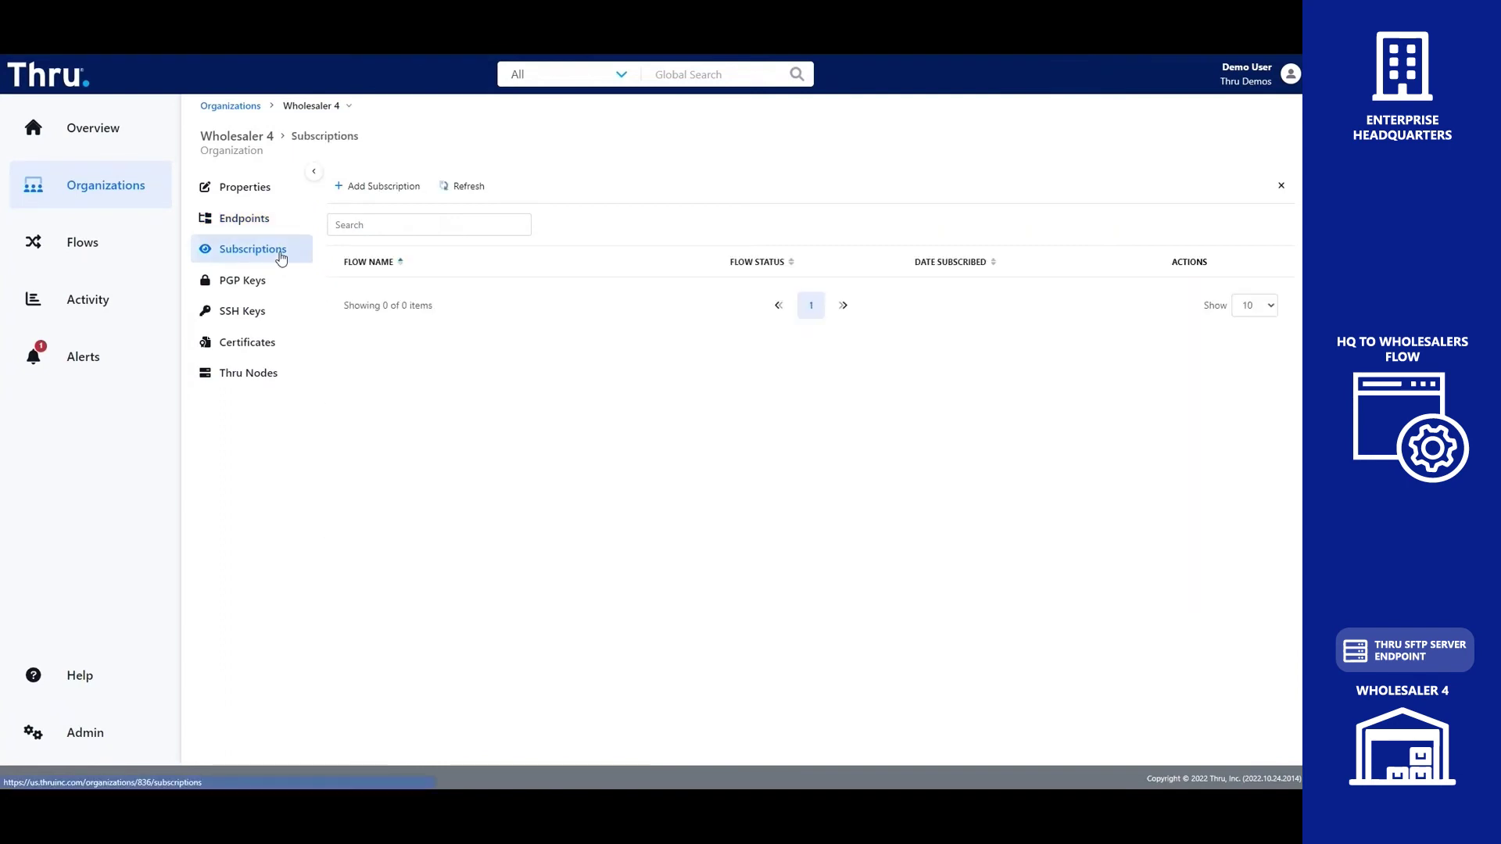
click(366, 189)
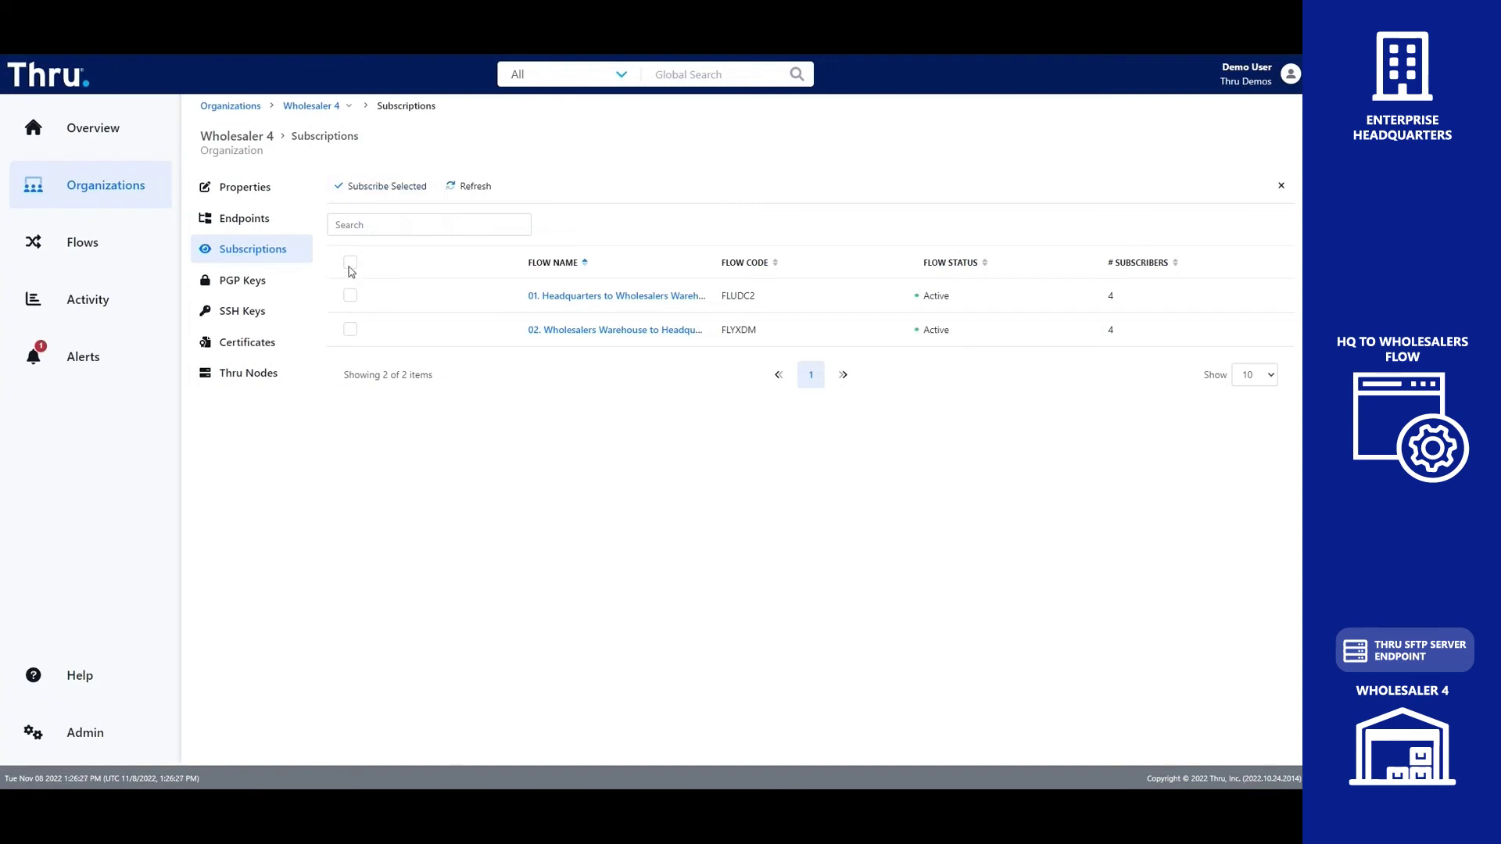
click(398, 191)
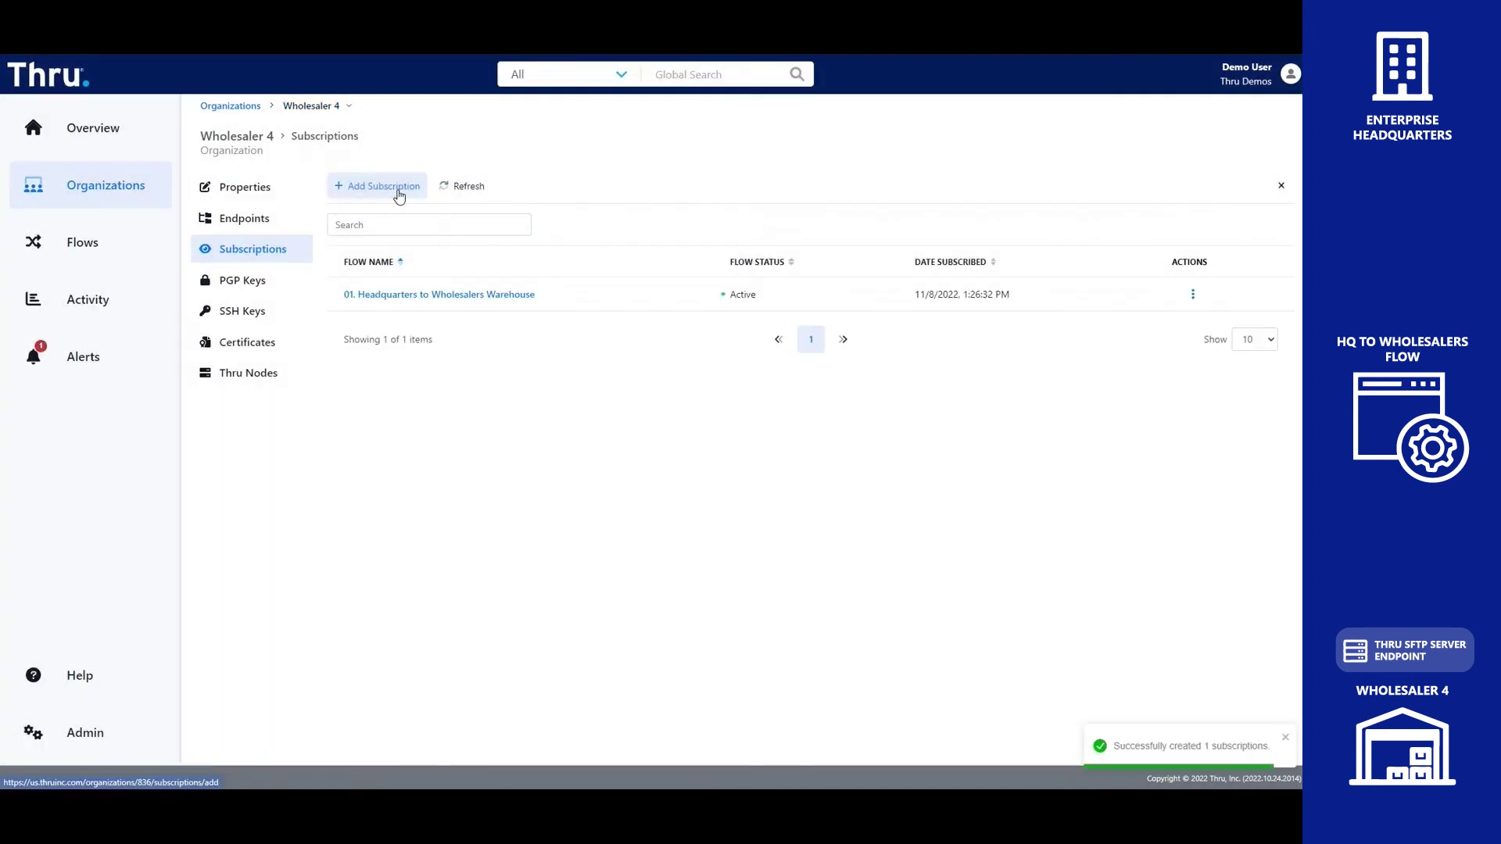
- Add the Thru SFTP Server endpoint of Wholesaler 4 as a target of the Headquarters to Wholesalers Warehouse flow
click(478, 295)
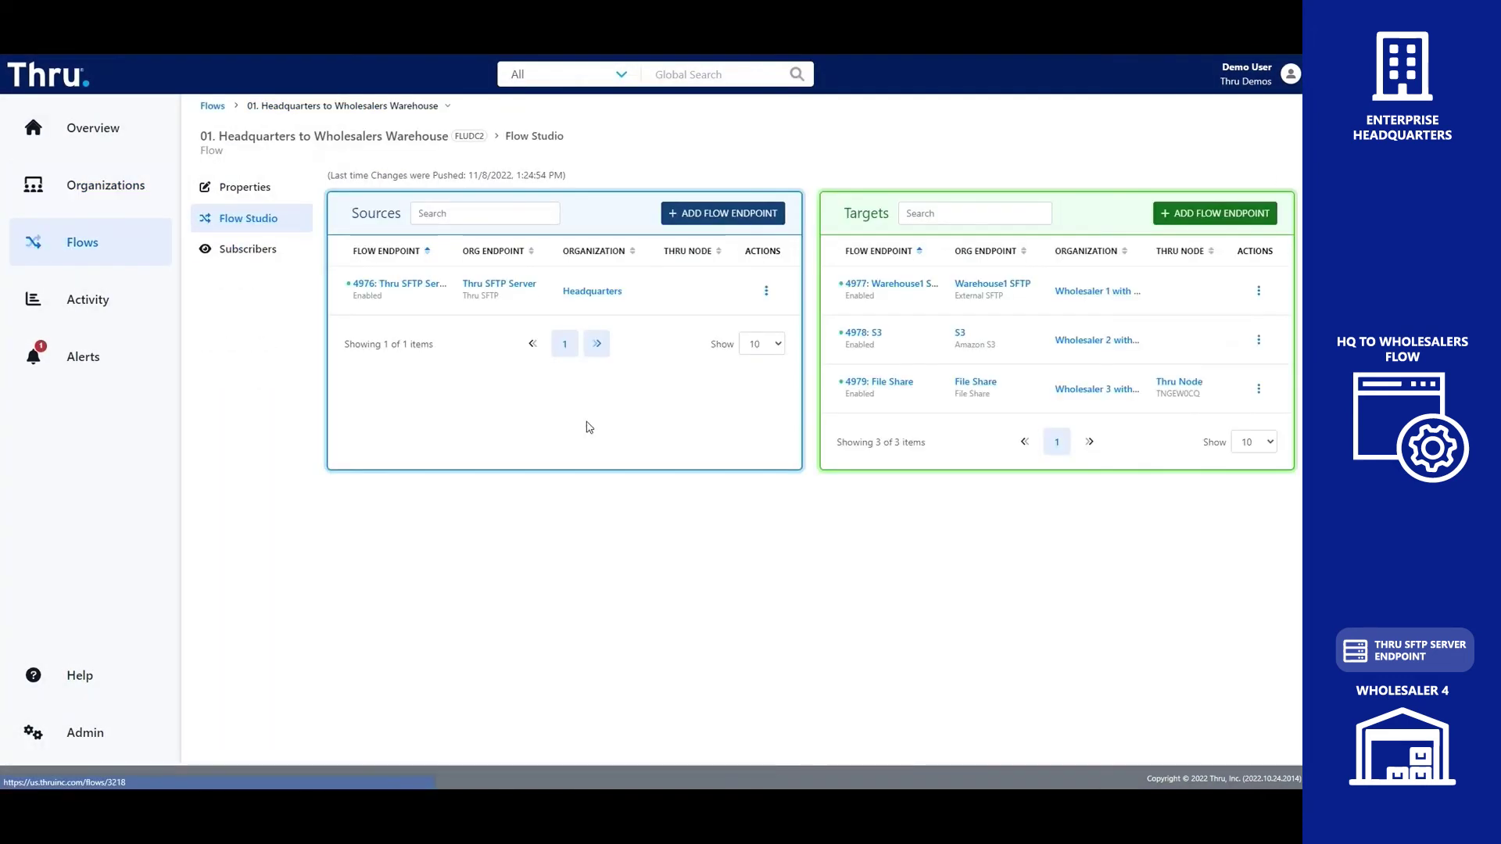
click(1218, 213)
click(587, 177)
click(581, 244)
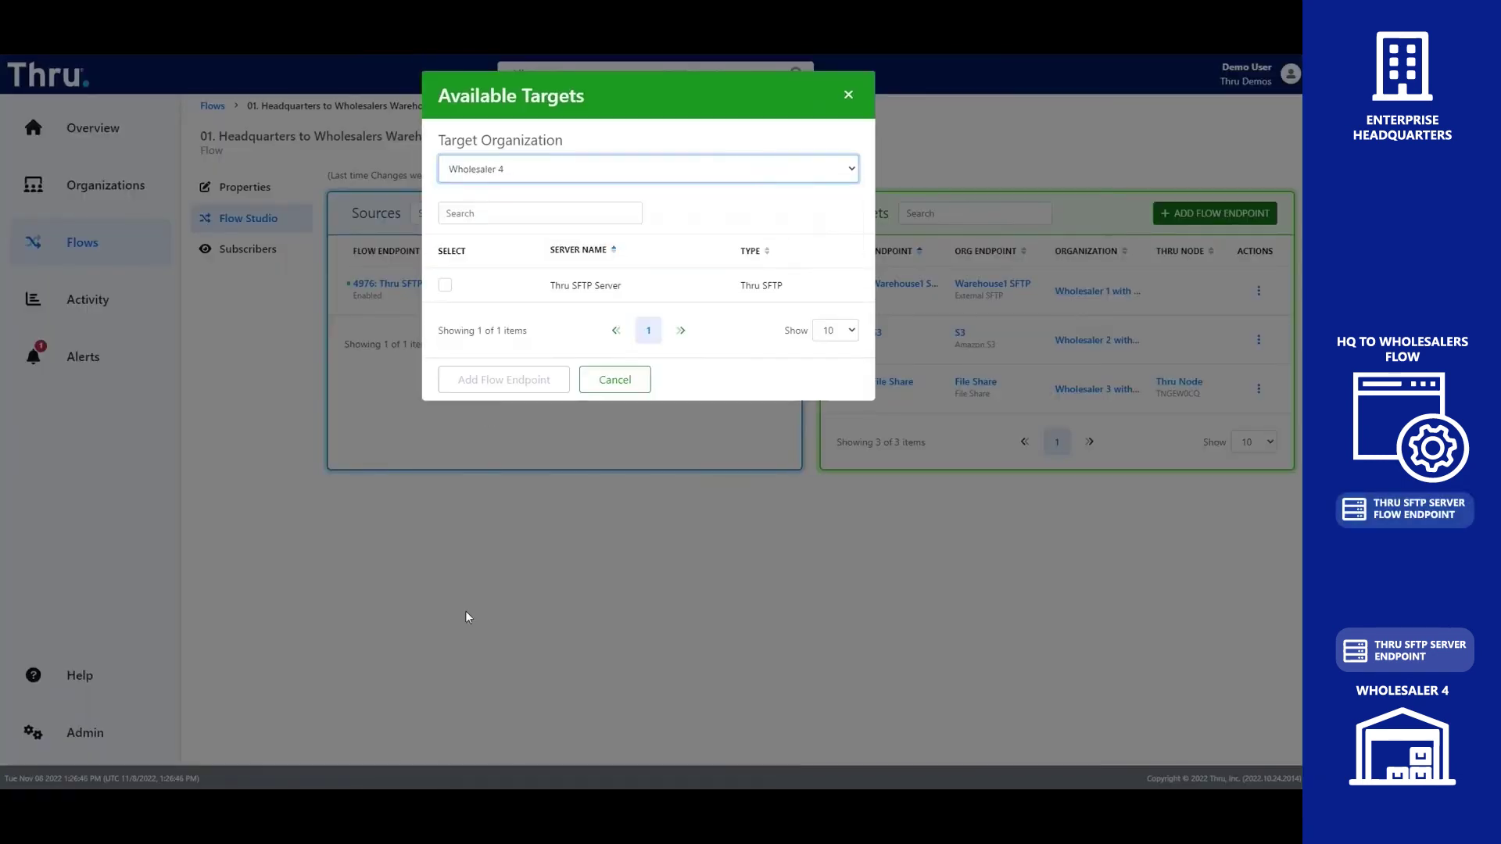
click(445, 286)
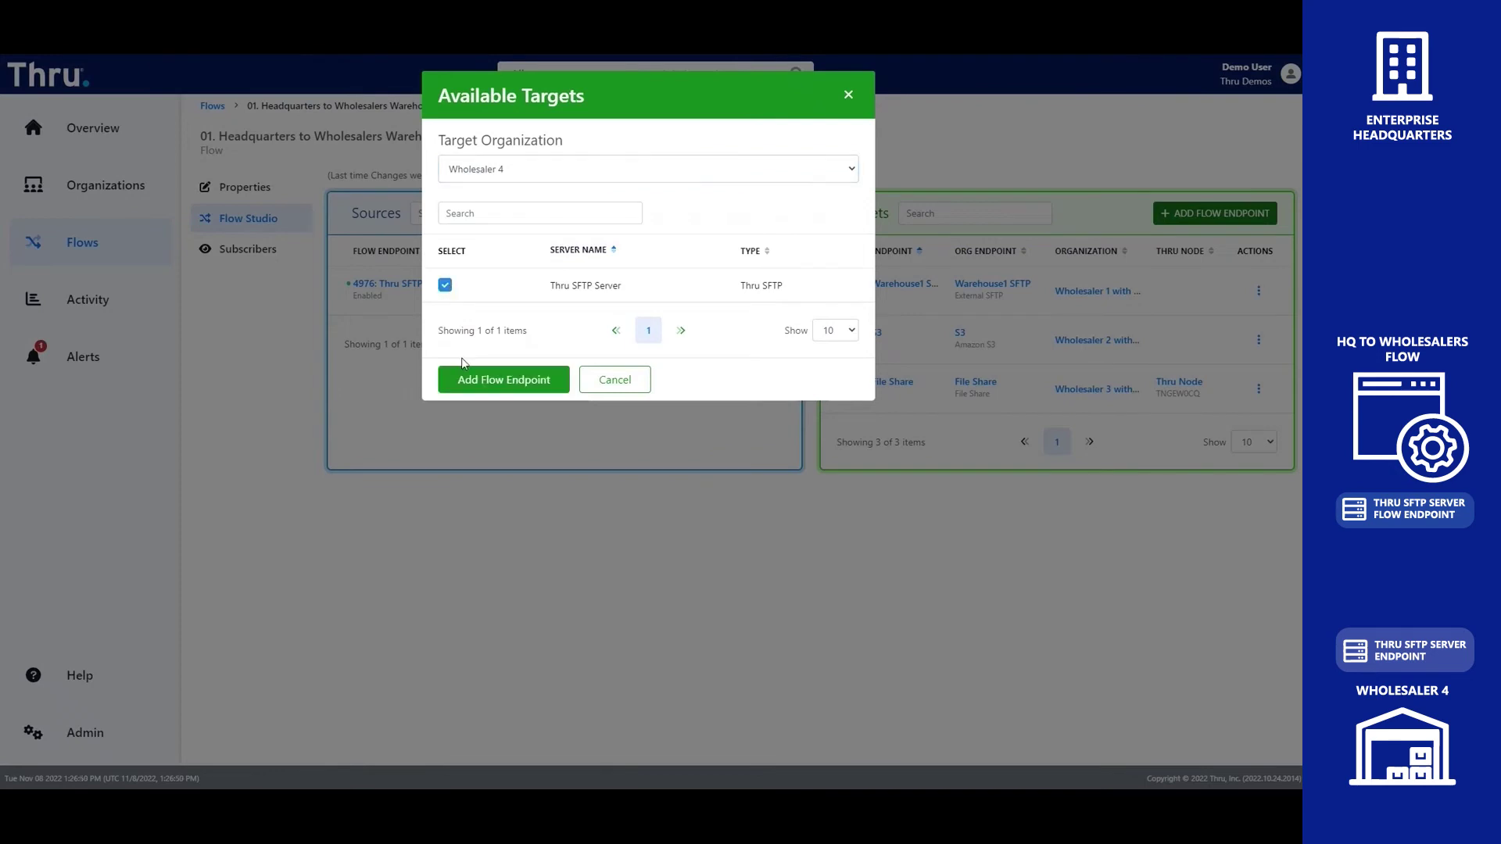
click(504, 380)
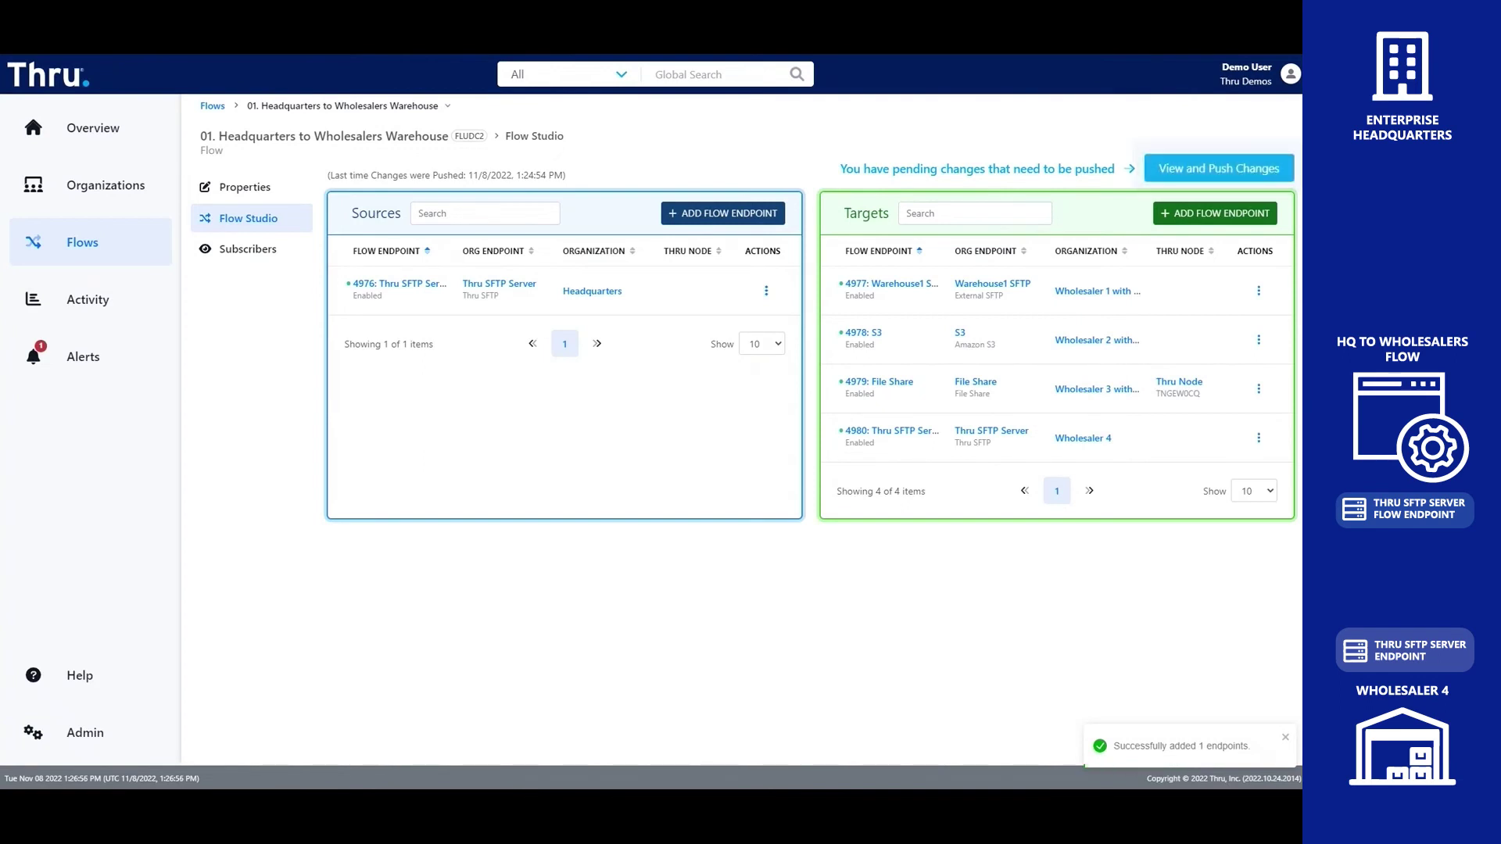
- Push the pending addition of the Wholesaler 4 target endpoint to the Headquarters to Wholesalers Warehouse flow
click(1232, 170)
click(420, 303)
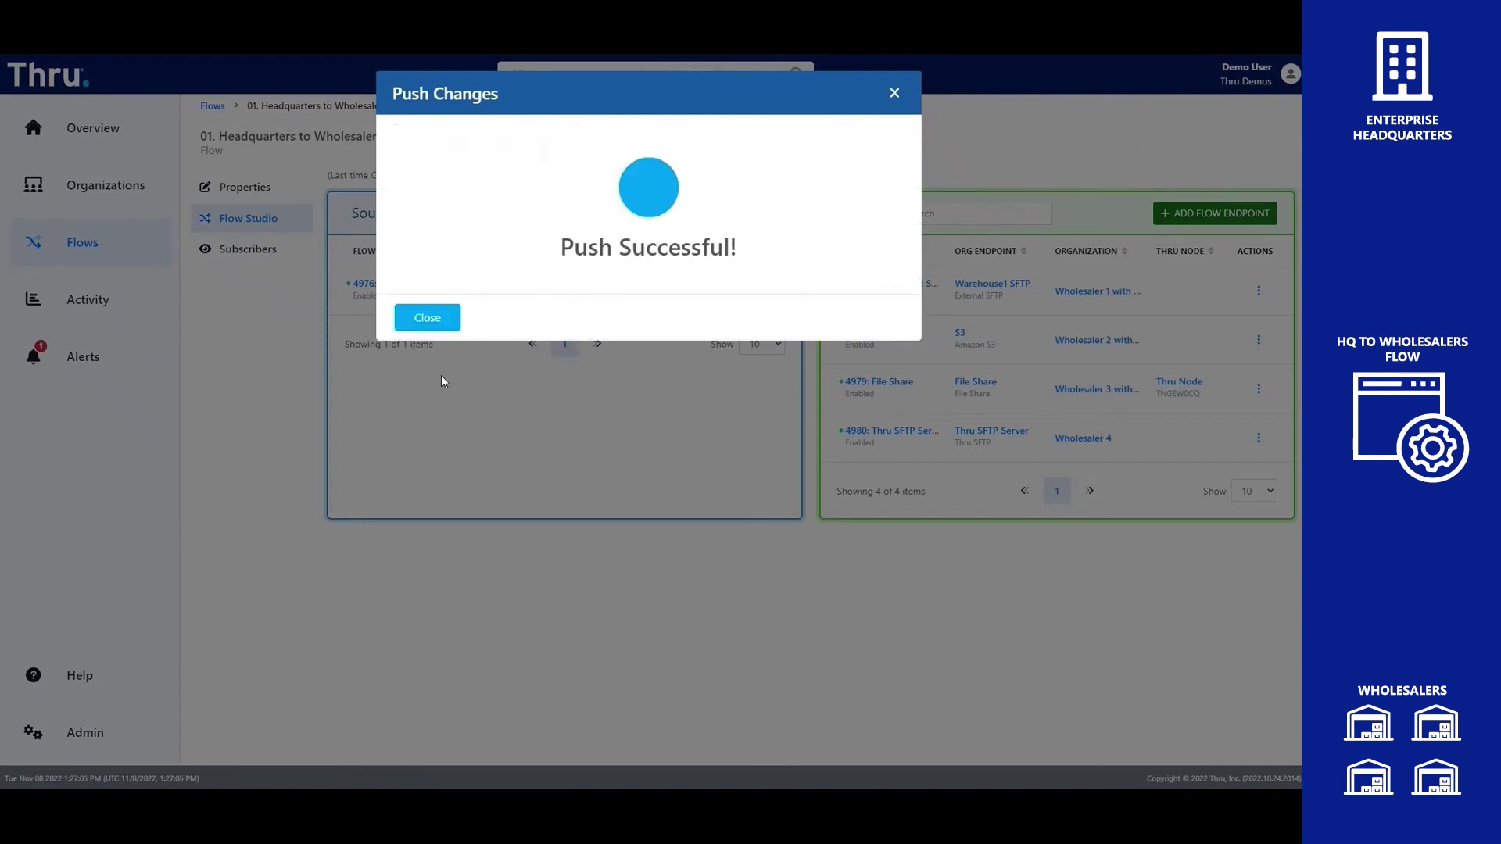
click(447, 318)
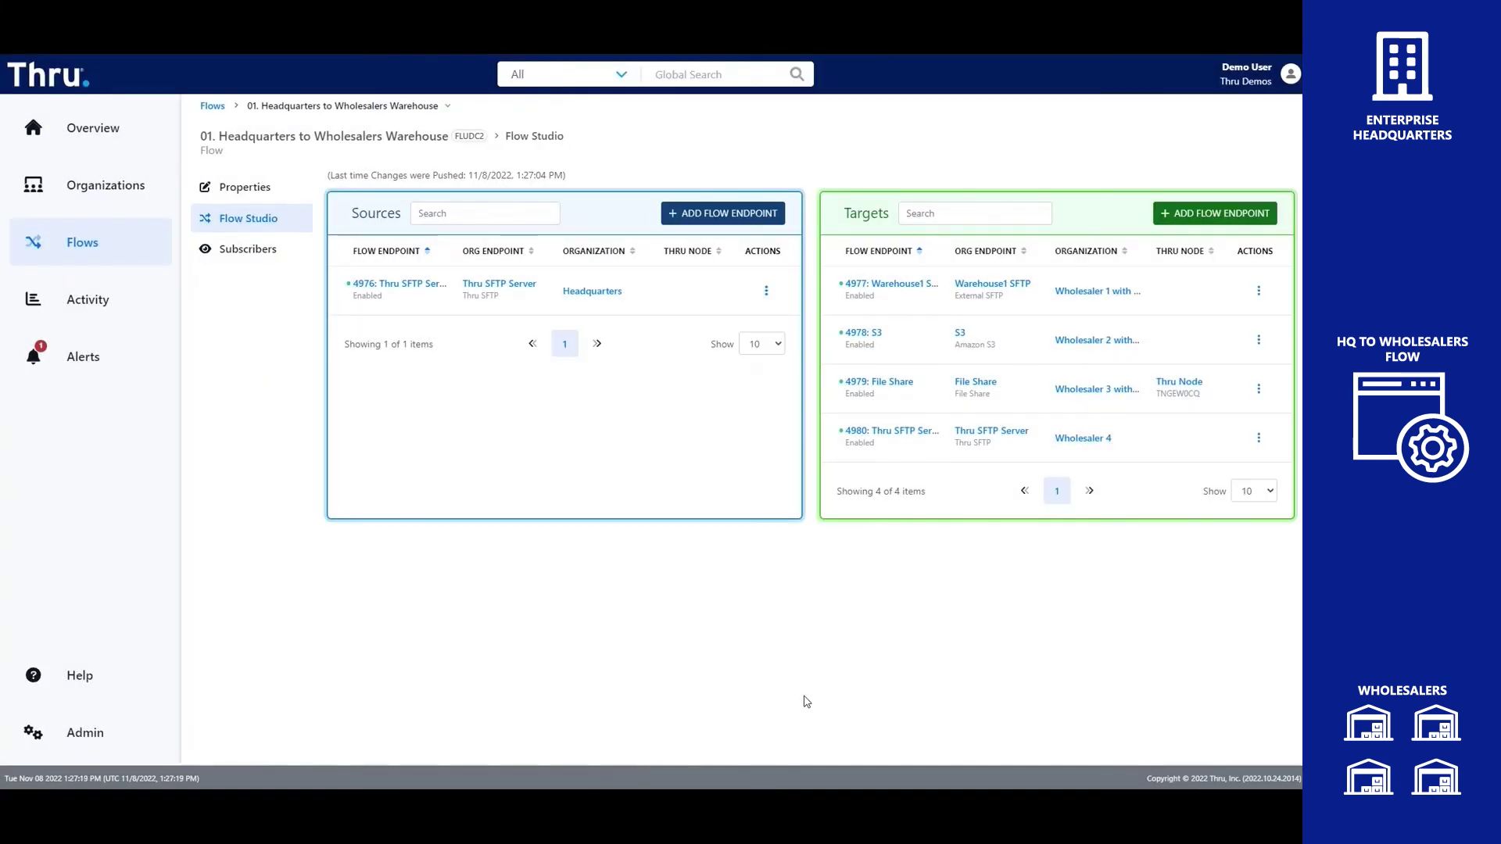
- Set the flow endpoint target path of Wholesaler 4's Thru SFTP Server endpoint to /TargetFiles and save the configuration
click(899, 430)
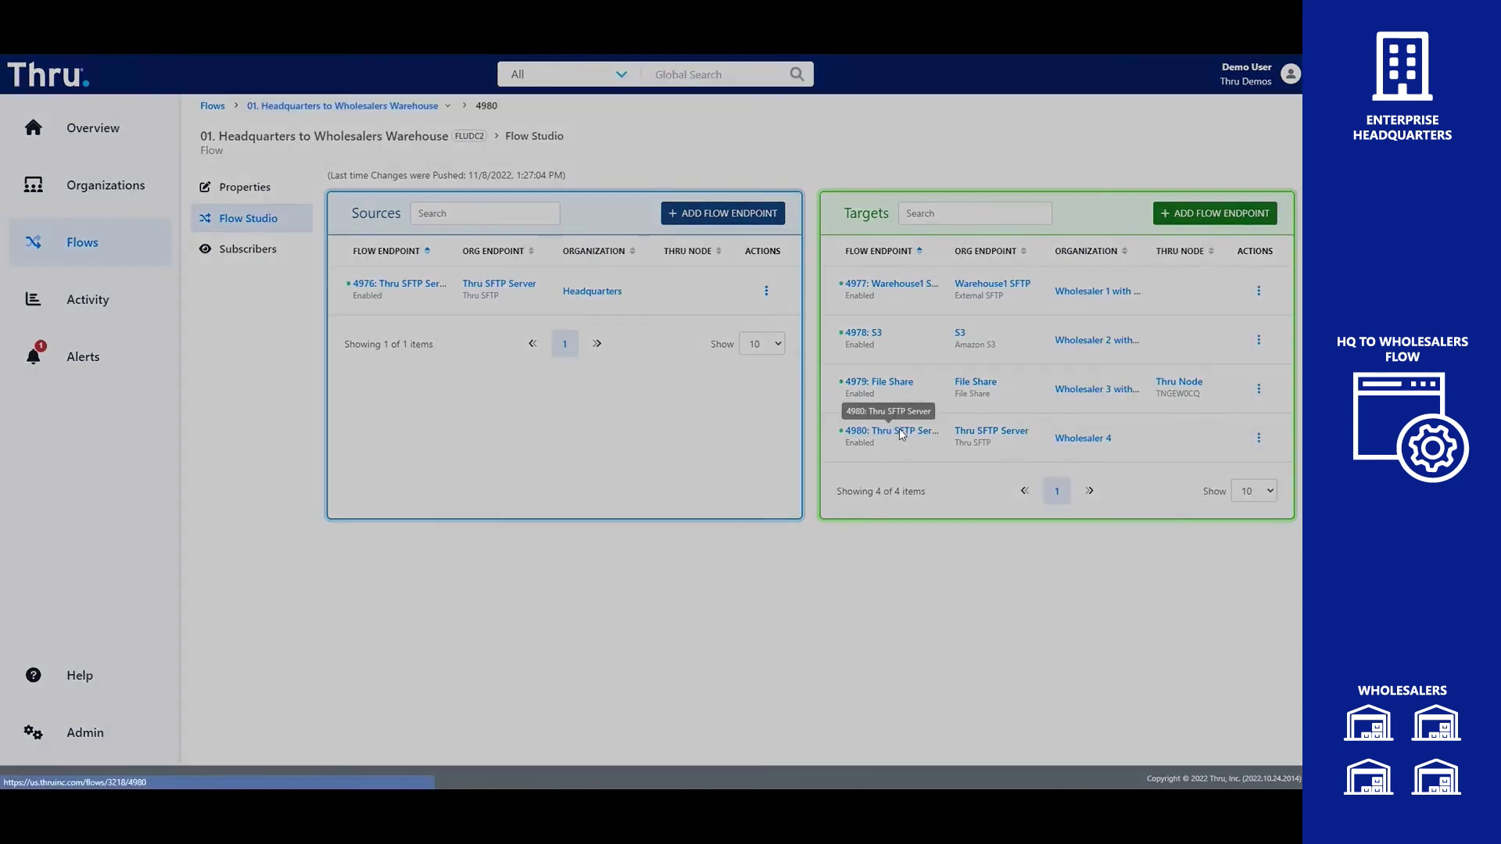
click(372, 137)
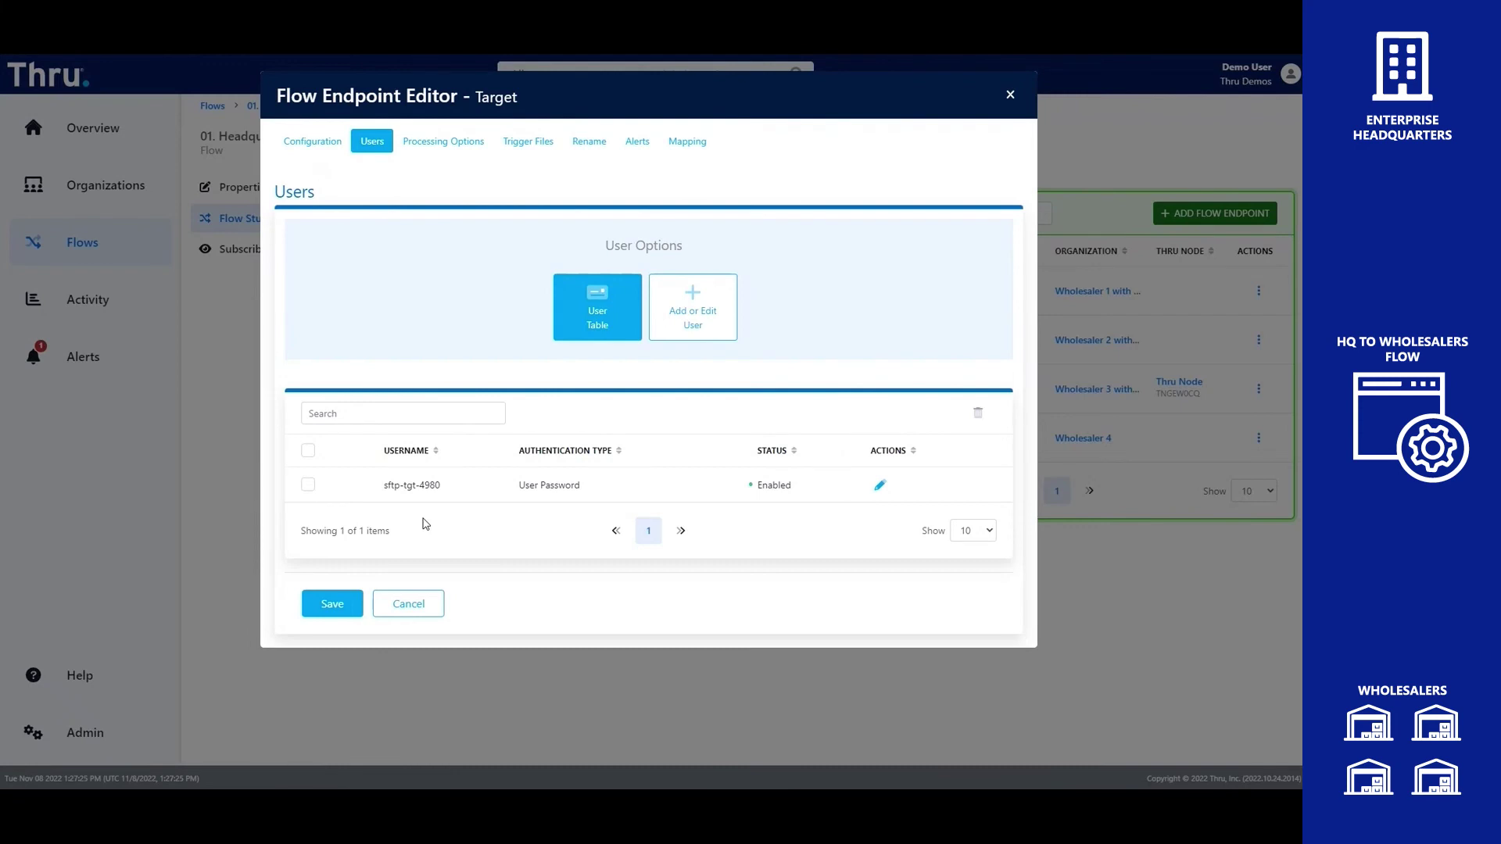
click(321, 141)
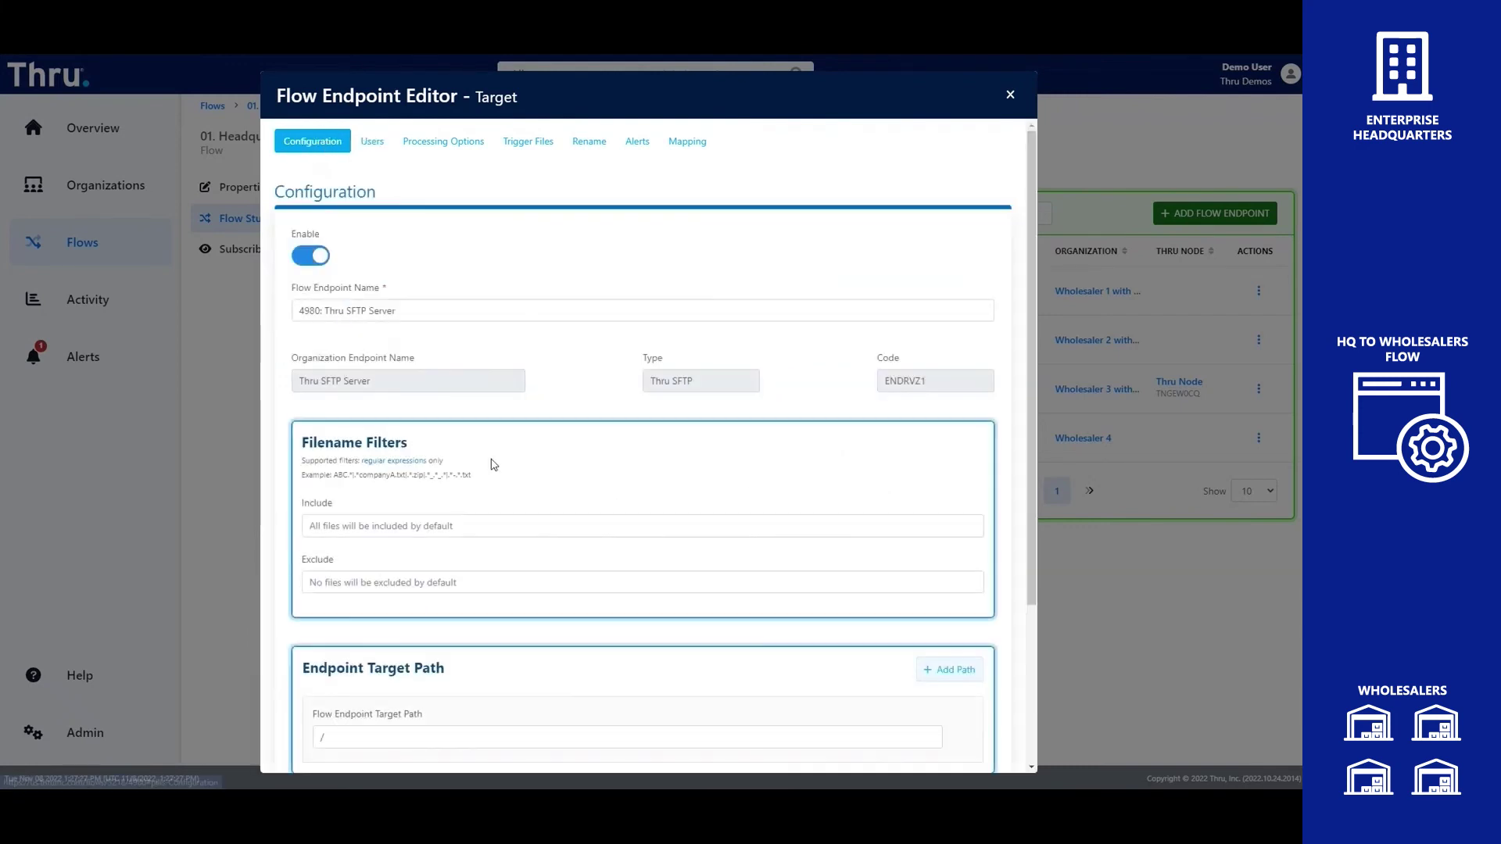
scroll(494, 464, down, 3)
click(367, 534)
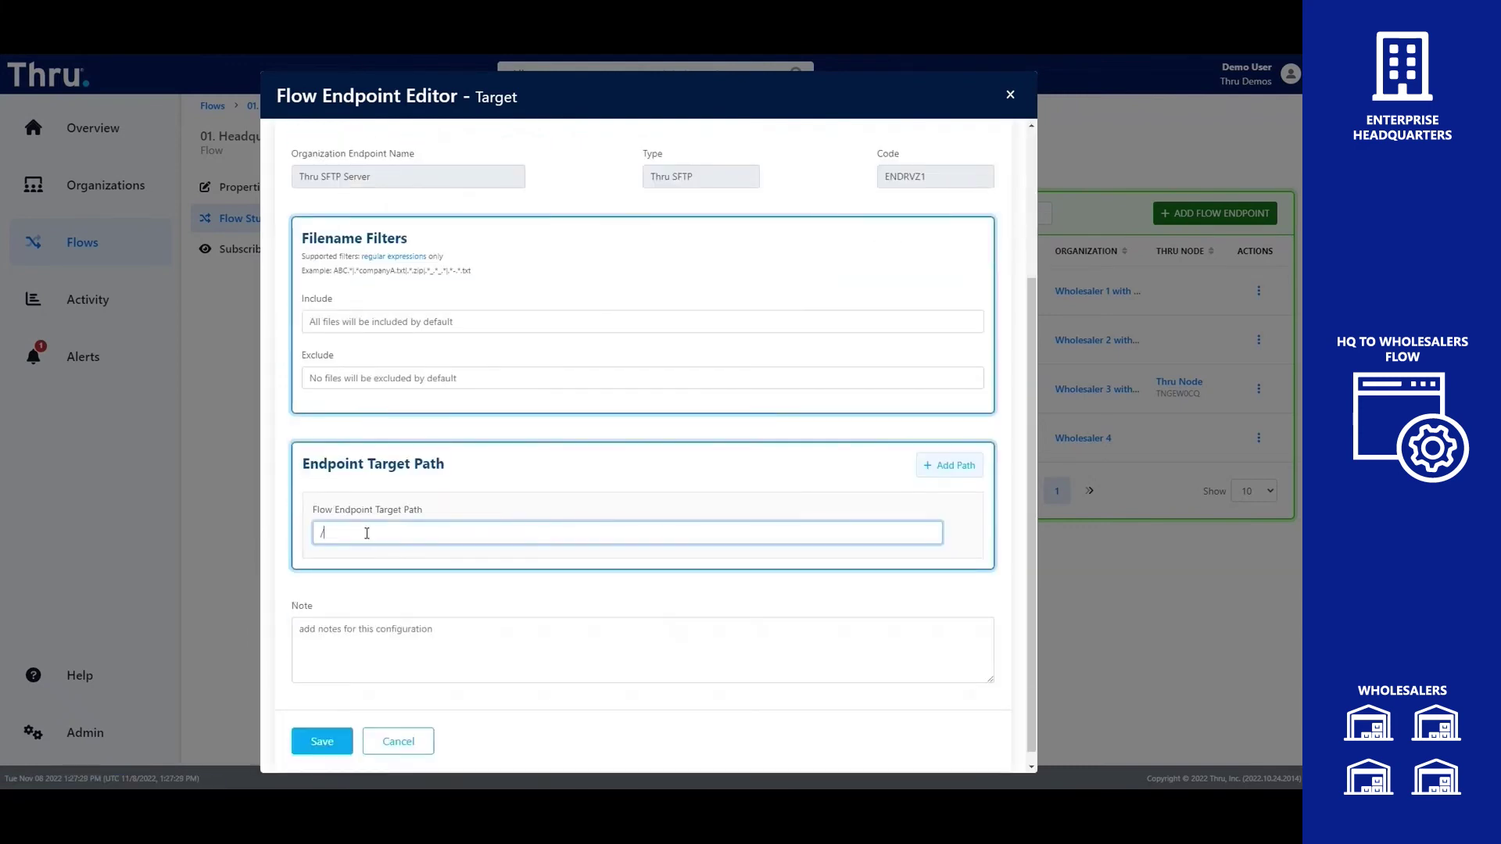
text(/TargetFiles)
click(311, 743)
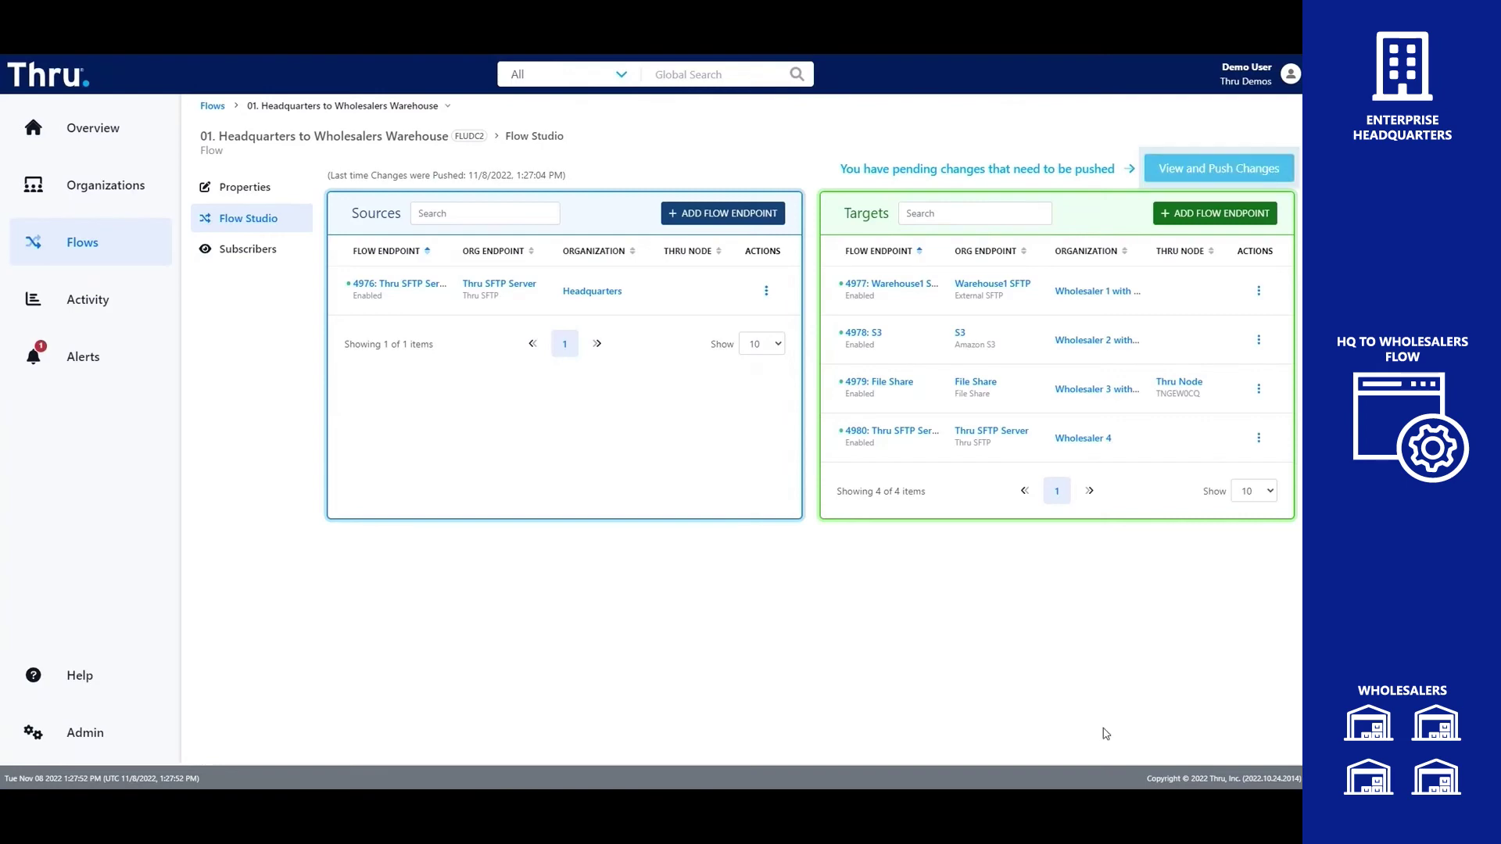
- Push the pending target path change to the flow and dismiss the push dialog
click(1200, 171)
click(444, 338)
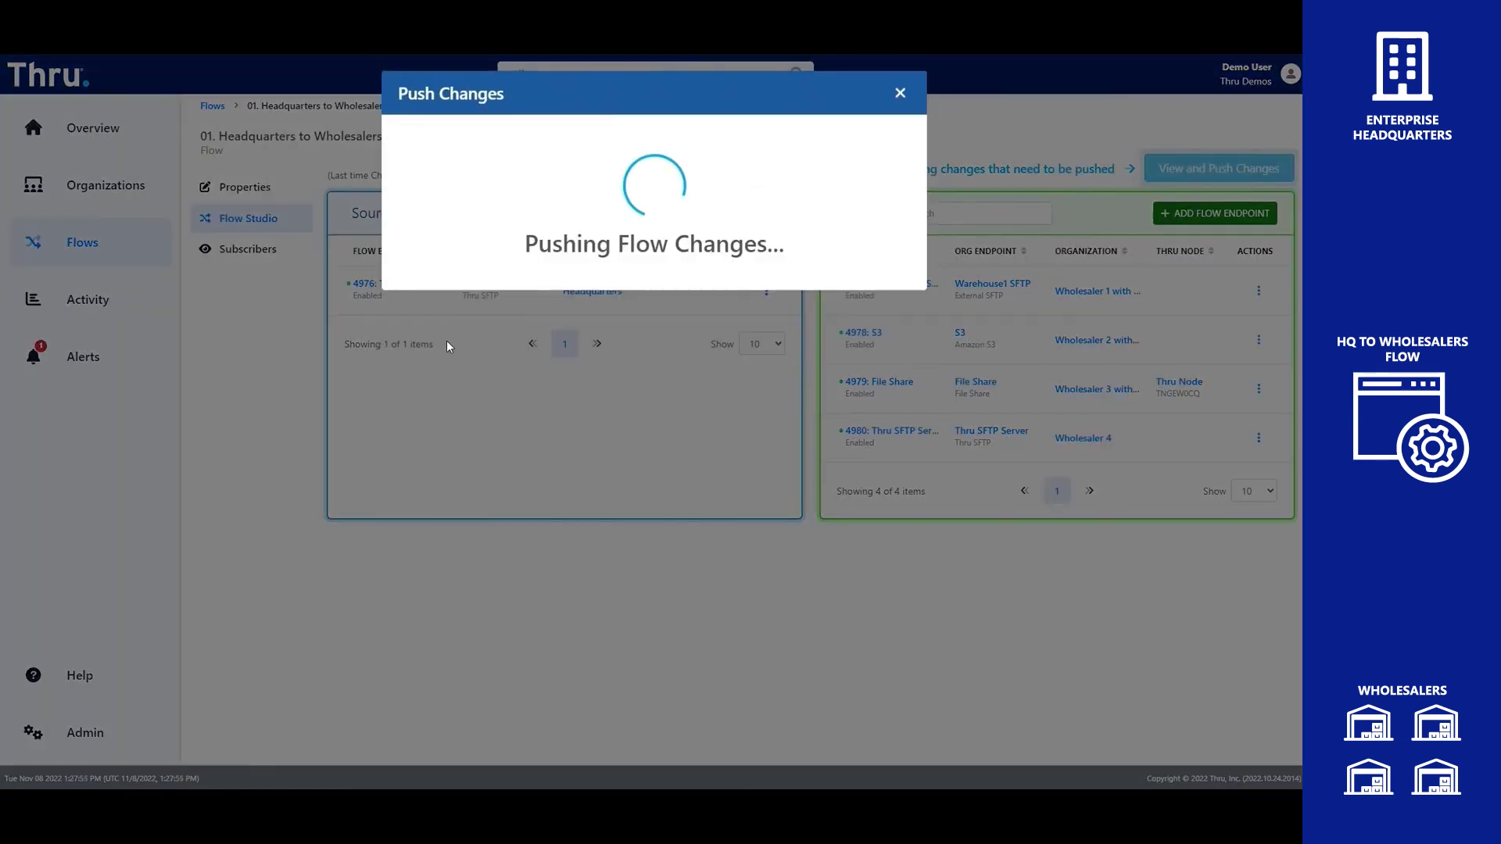
click(423, 321)
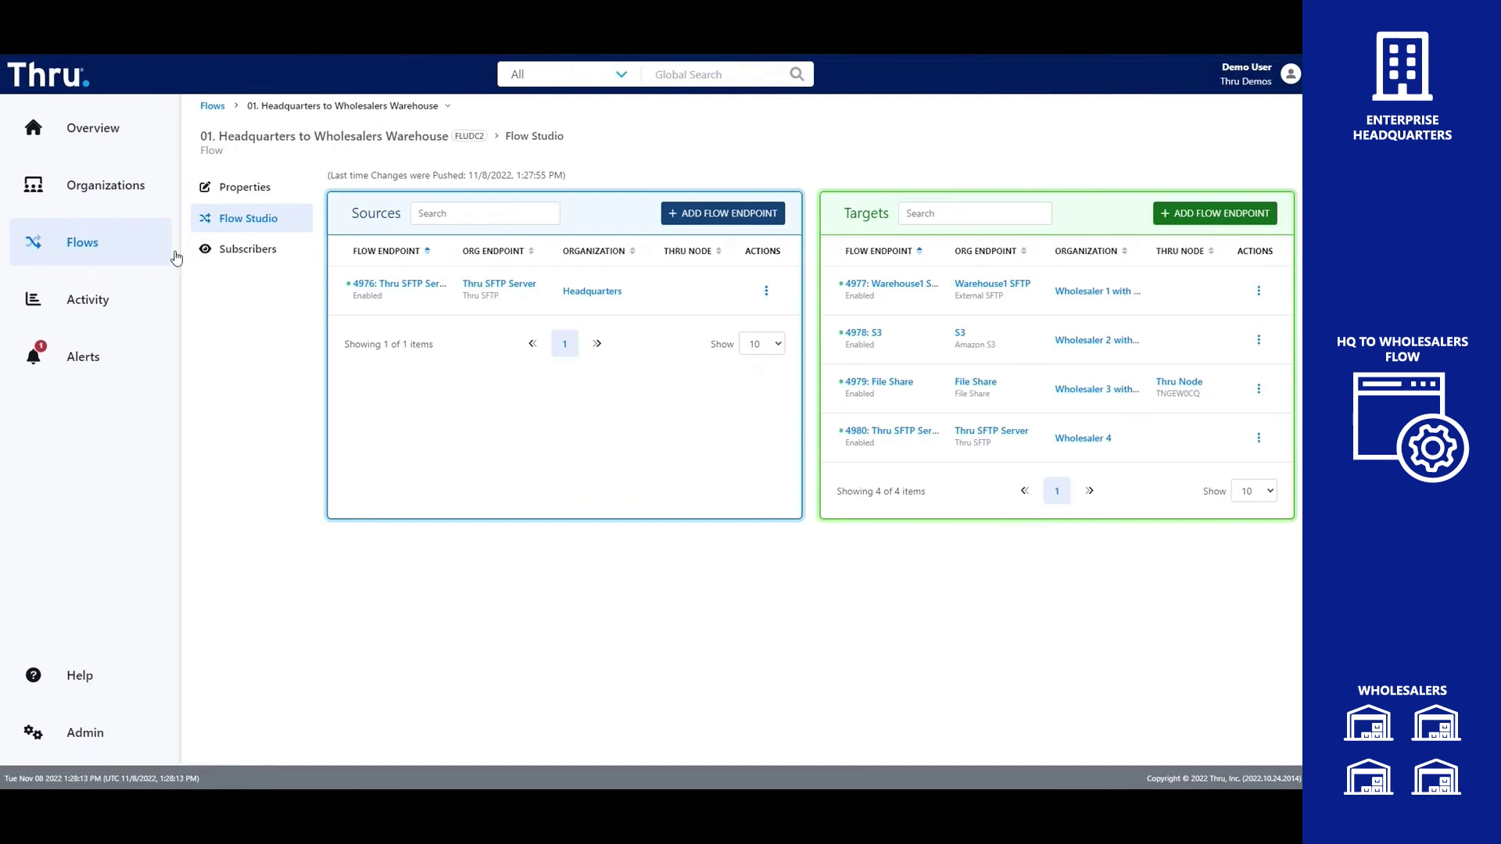
- Export the 01. Headquarters to Wholesalers Warehouse flow from the flow listing and dismiss the download bar
click(99, 242)
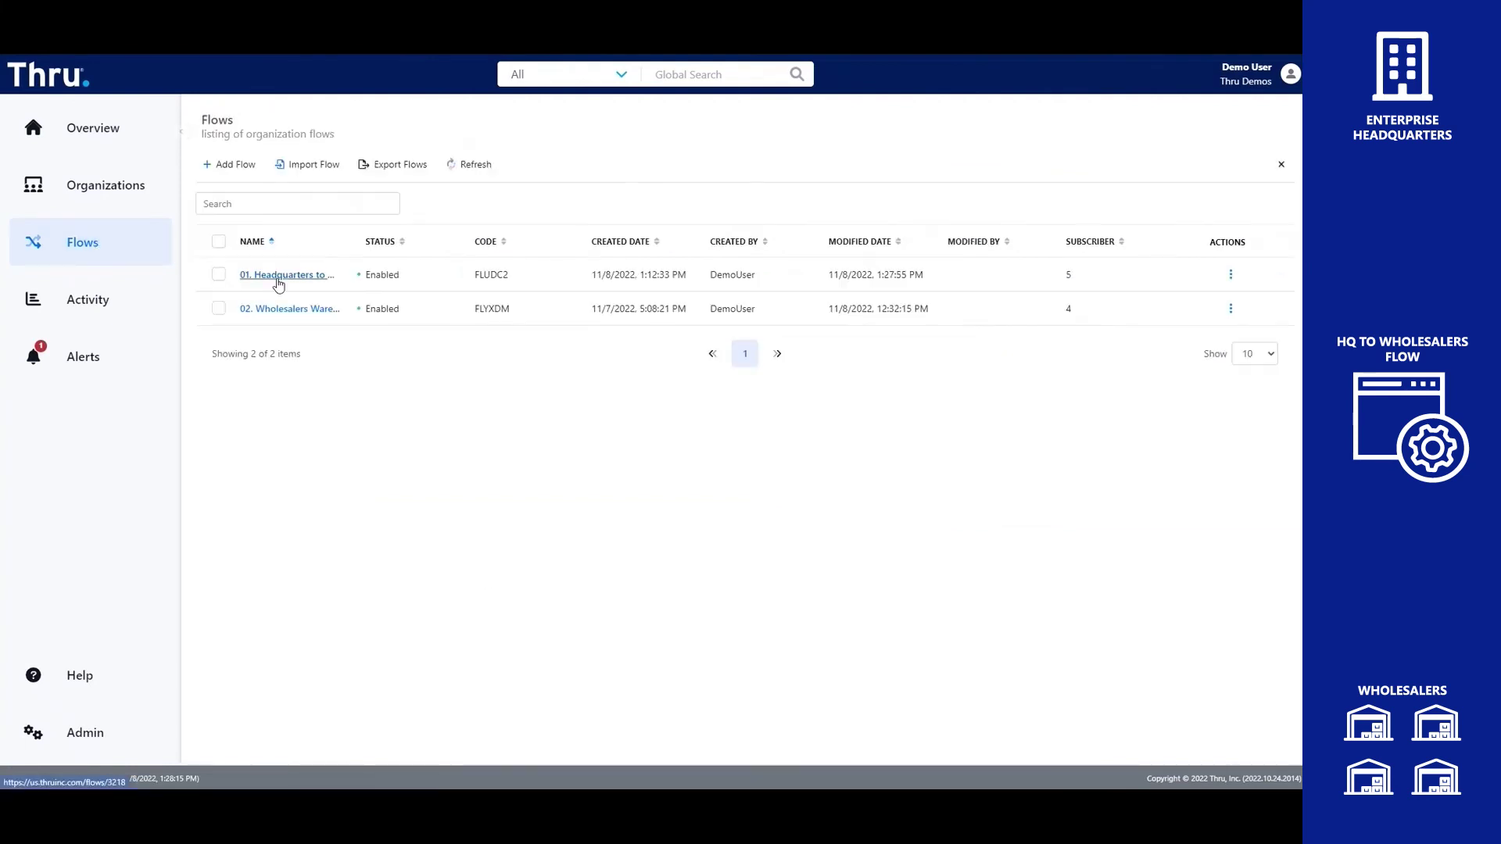
click(1228, 276)
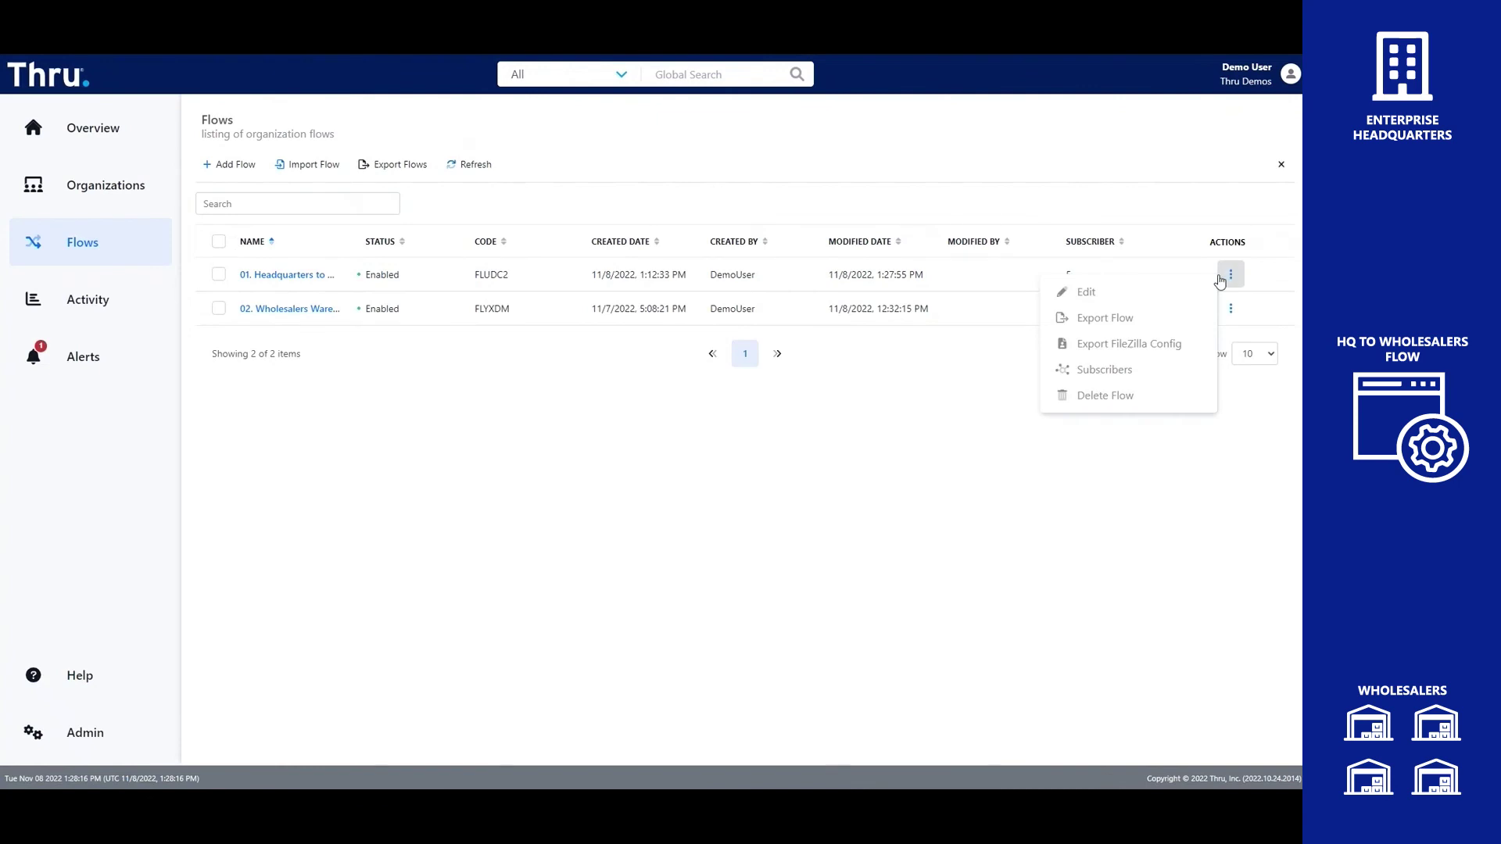
click(1131, 318)
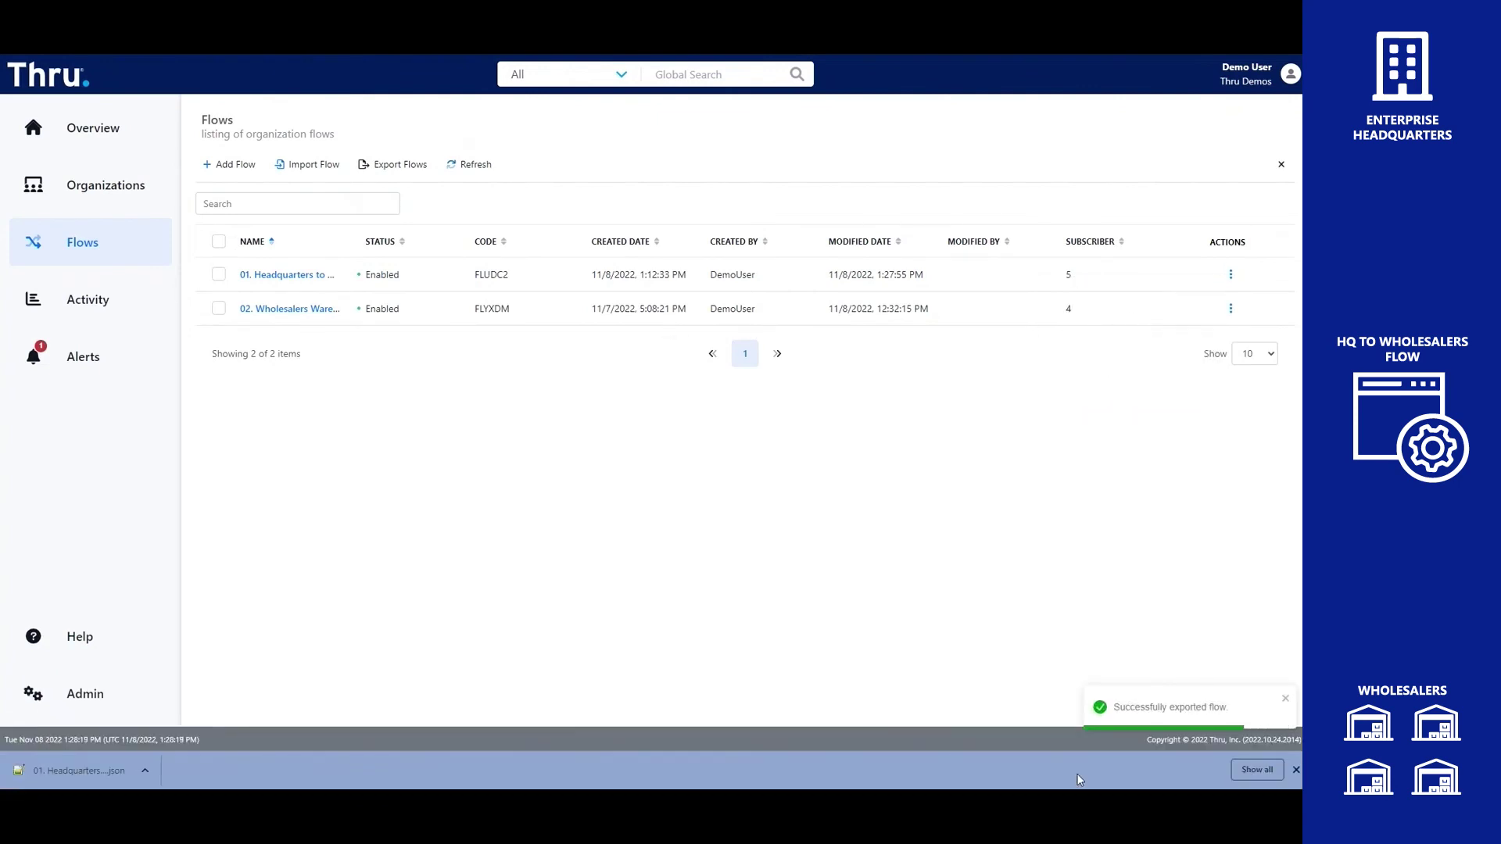
click(1297, 770)
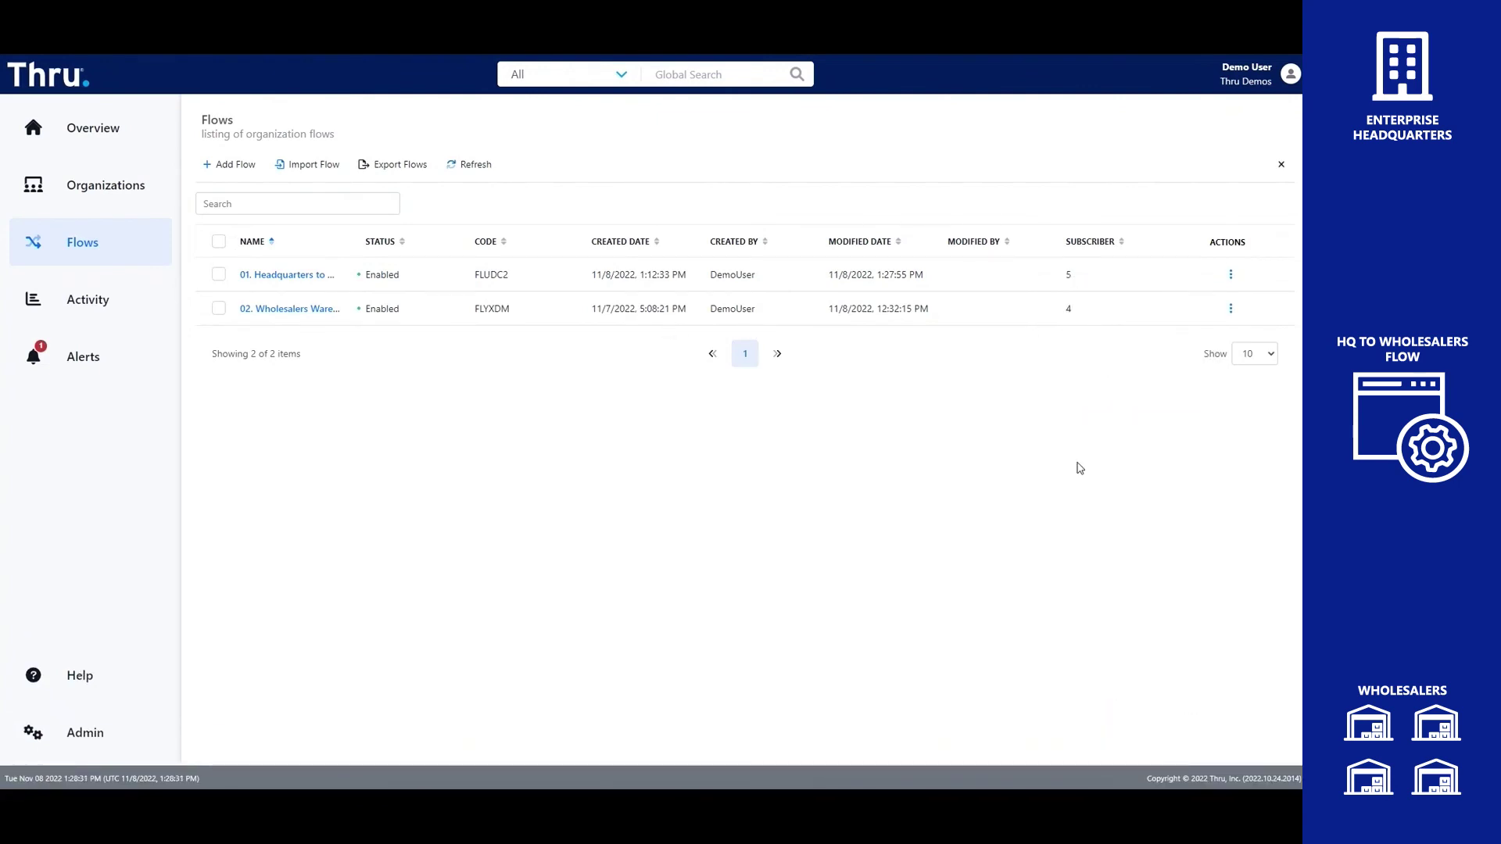
- Export the FileZilla configuration of the 01. Headquarters to Wholesalers Warehouse flow and keep the downloaded XML file
click(1230, 275)
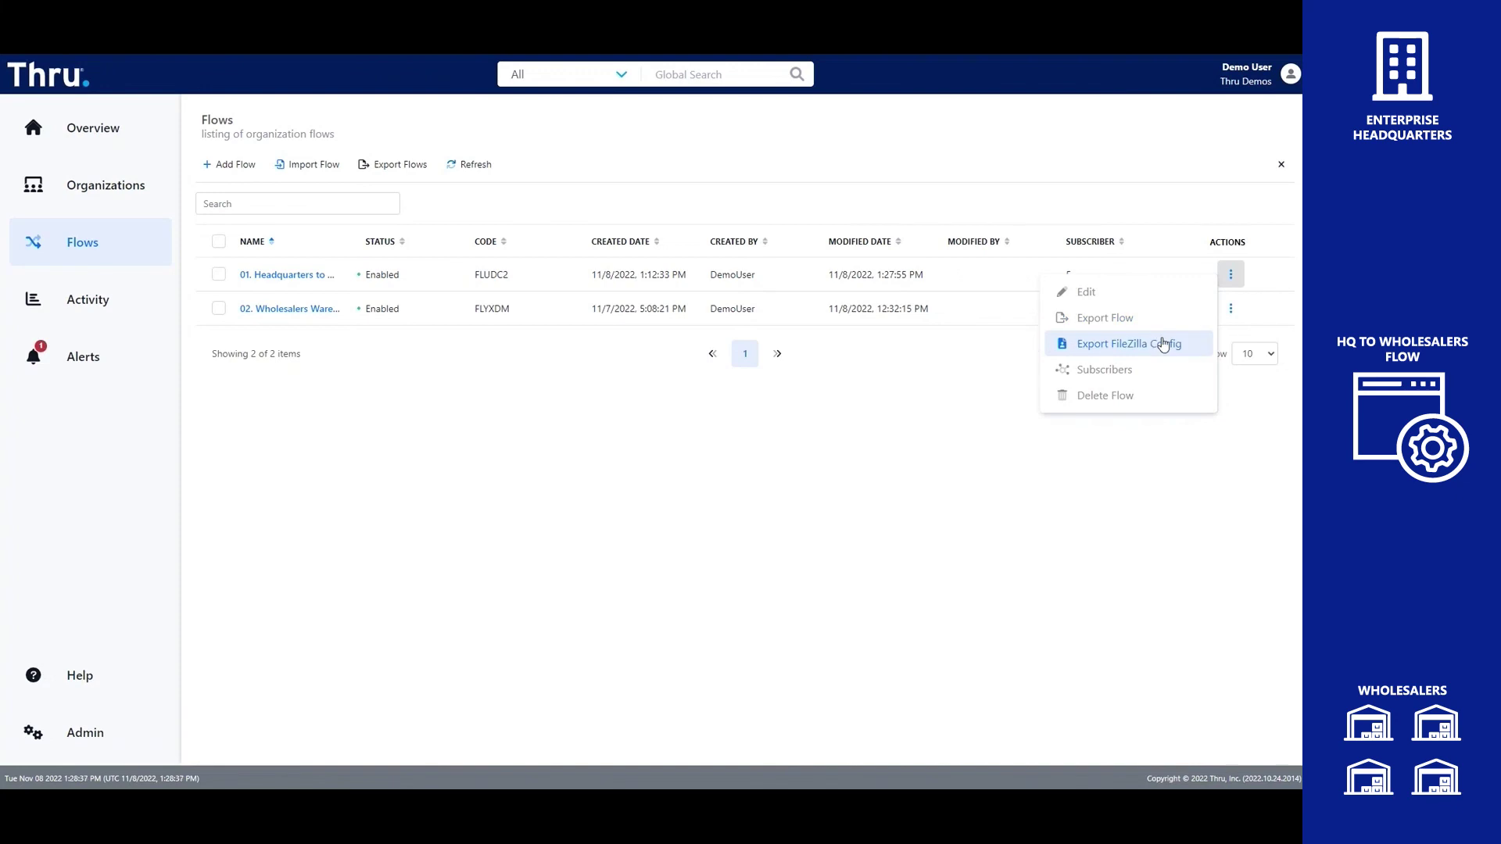
click(1163, 344)
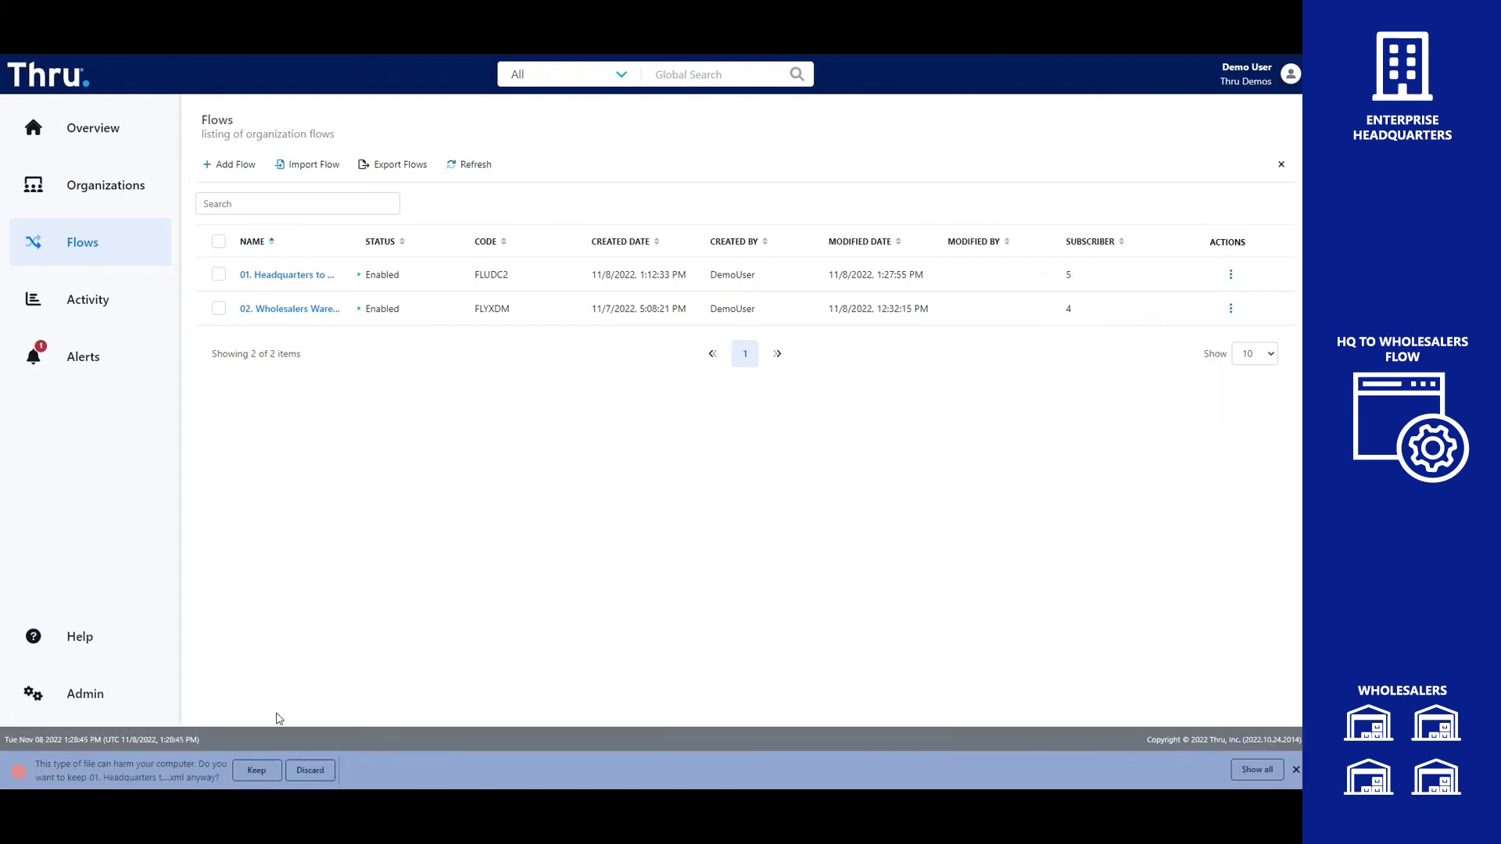
click(258, 769)
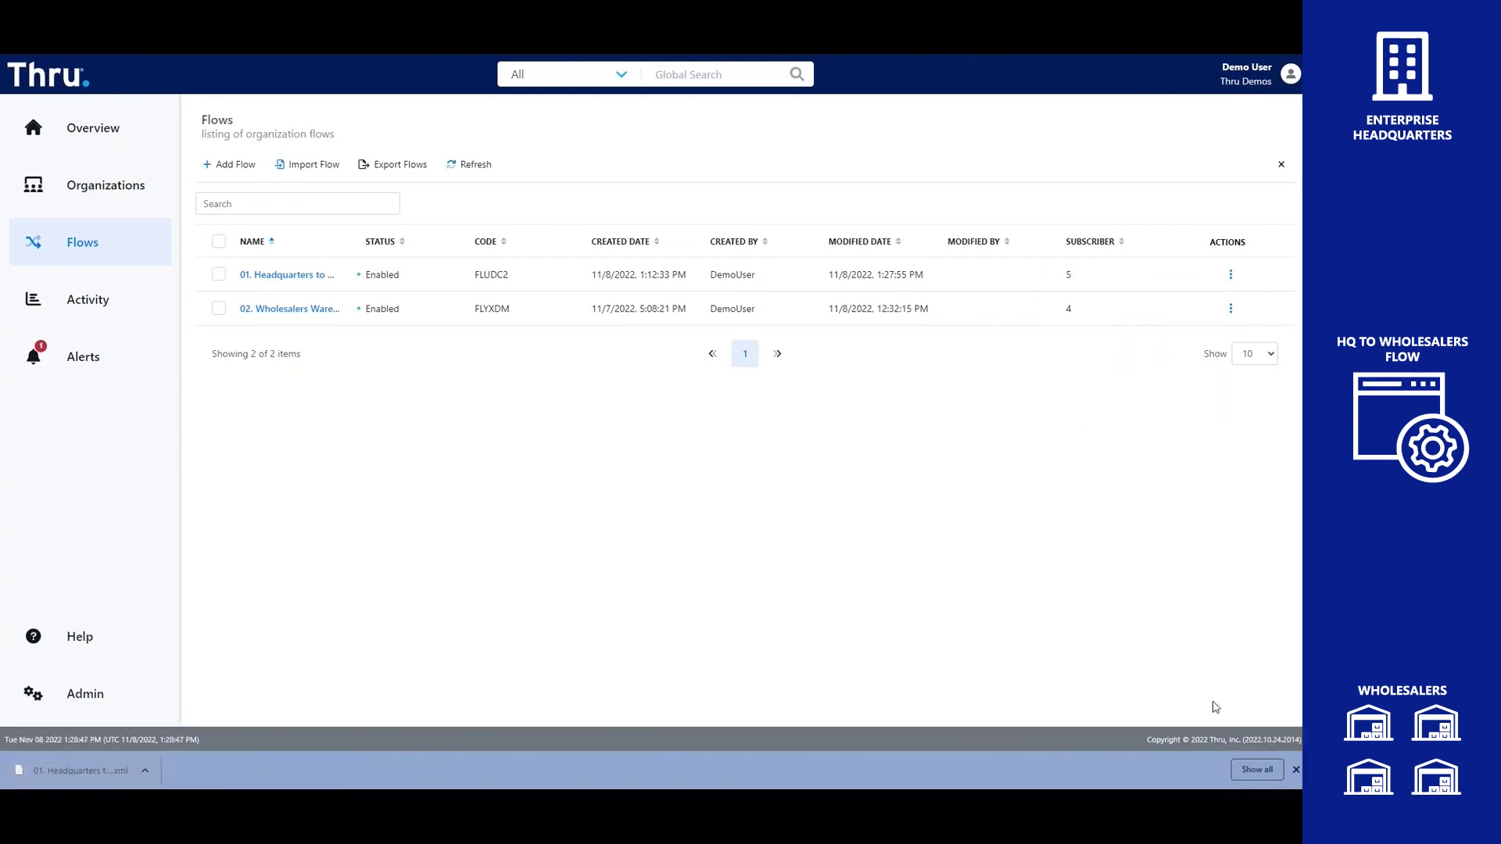
click(1296, 771)
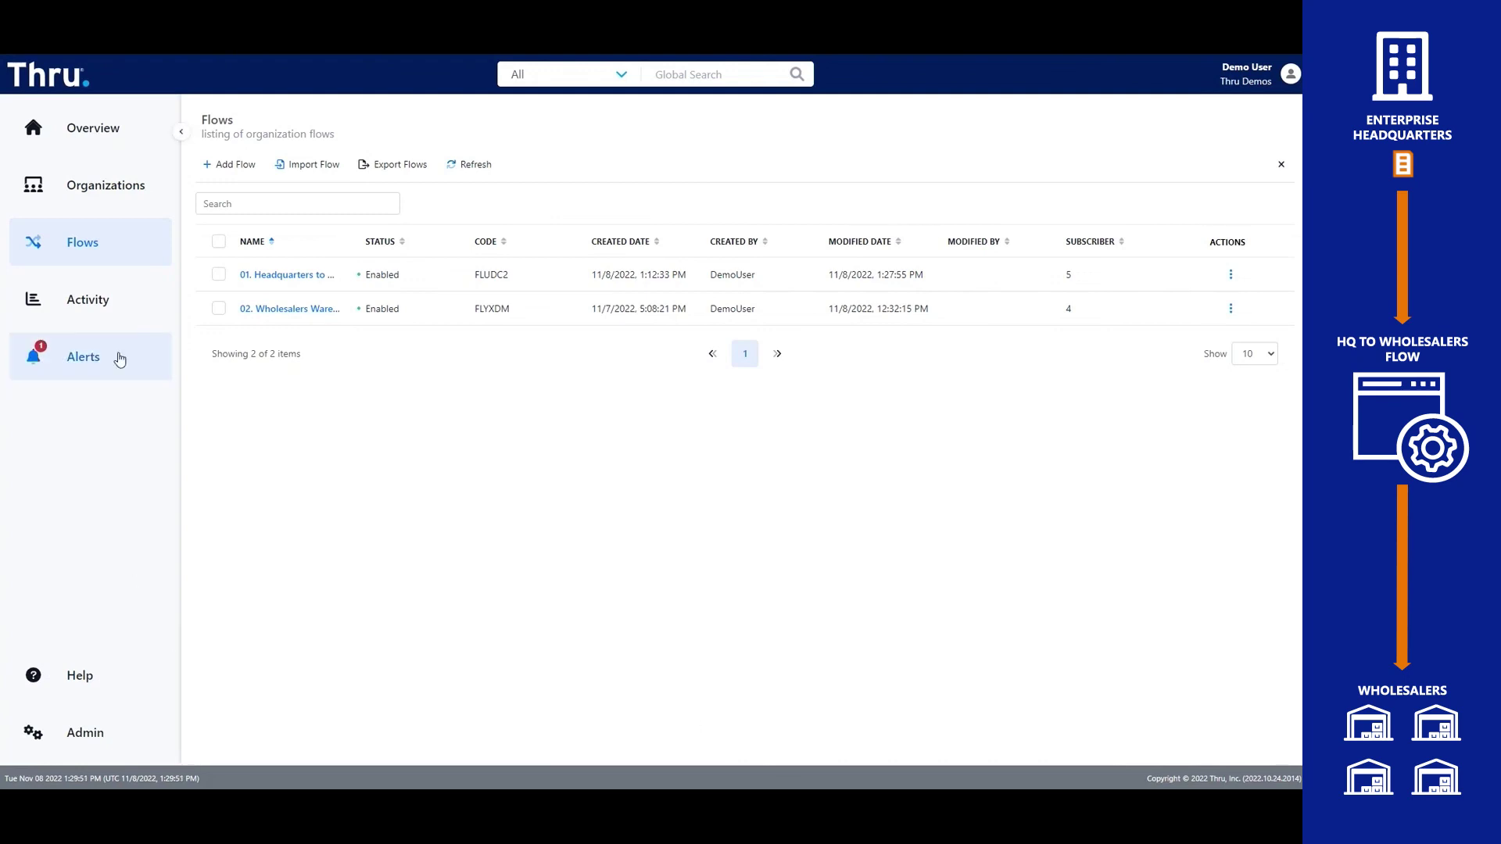
- Examine the transfer status details of Report.txt for the Wholesaler 1 target in the flow's activity
click(110, 307)
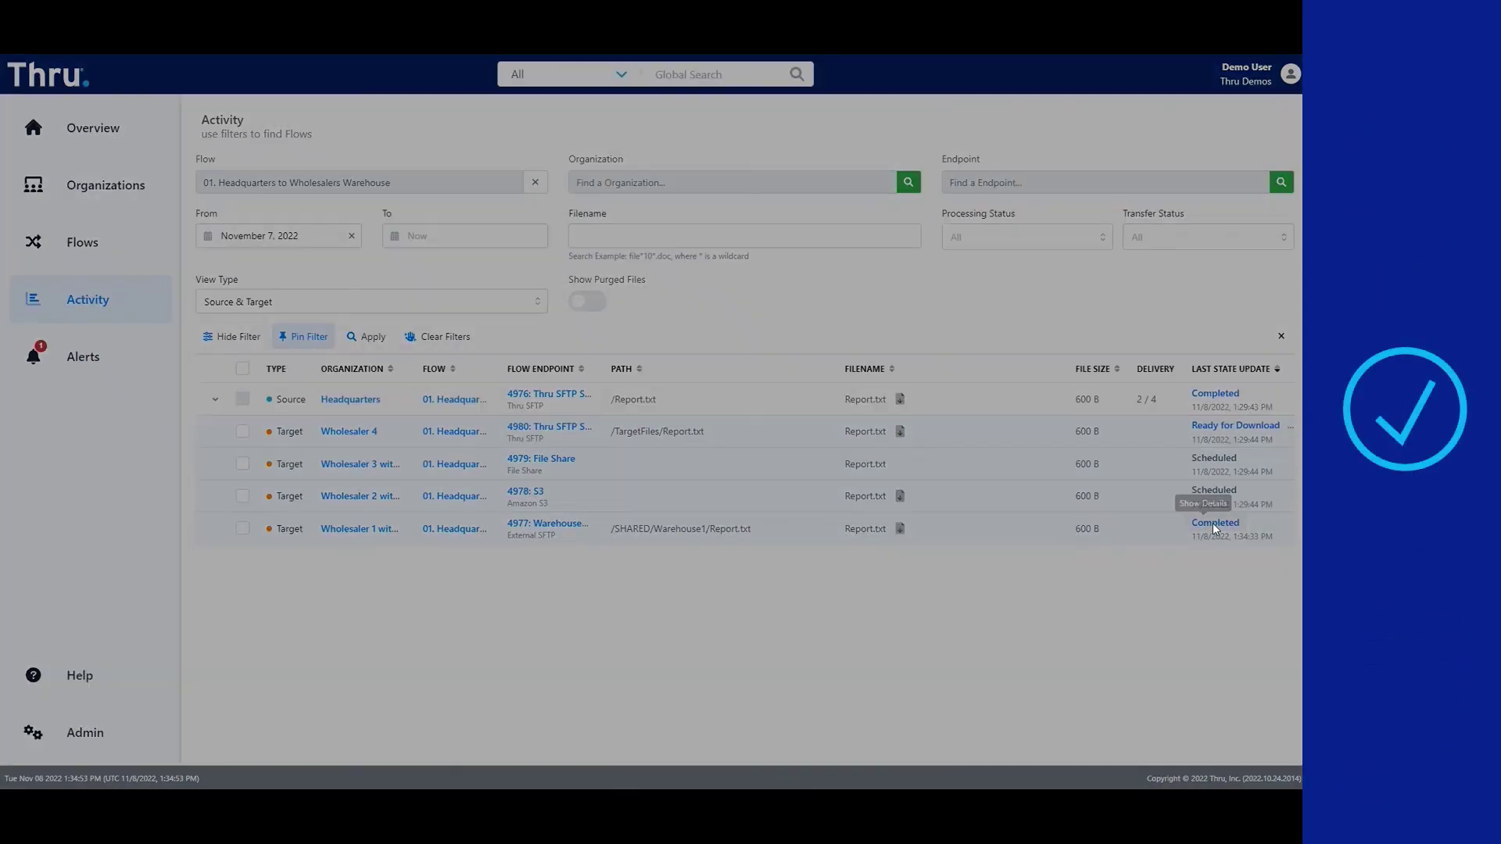
click(1212, 523)
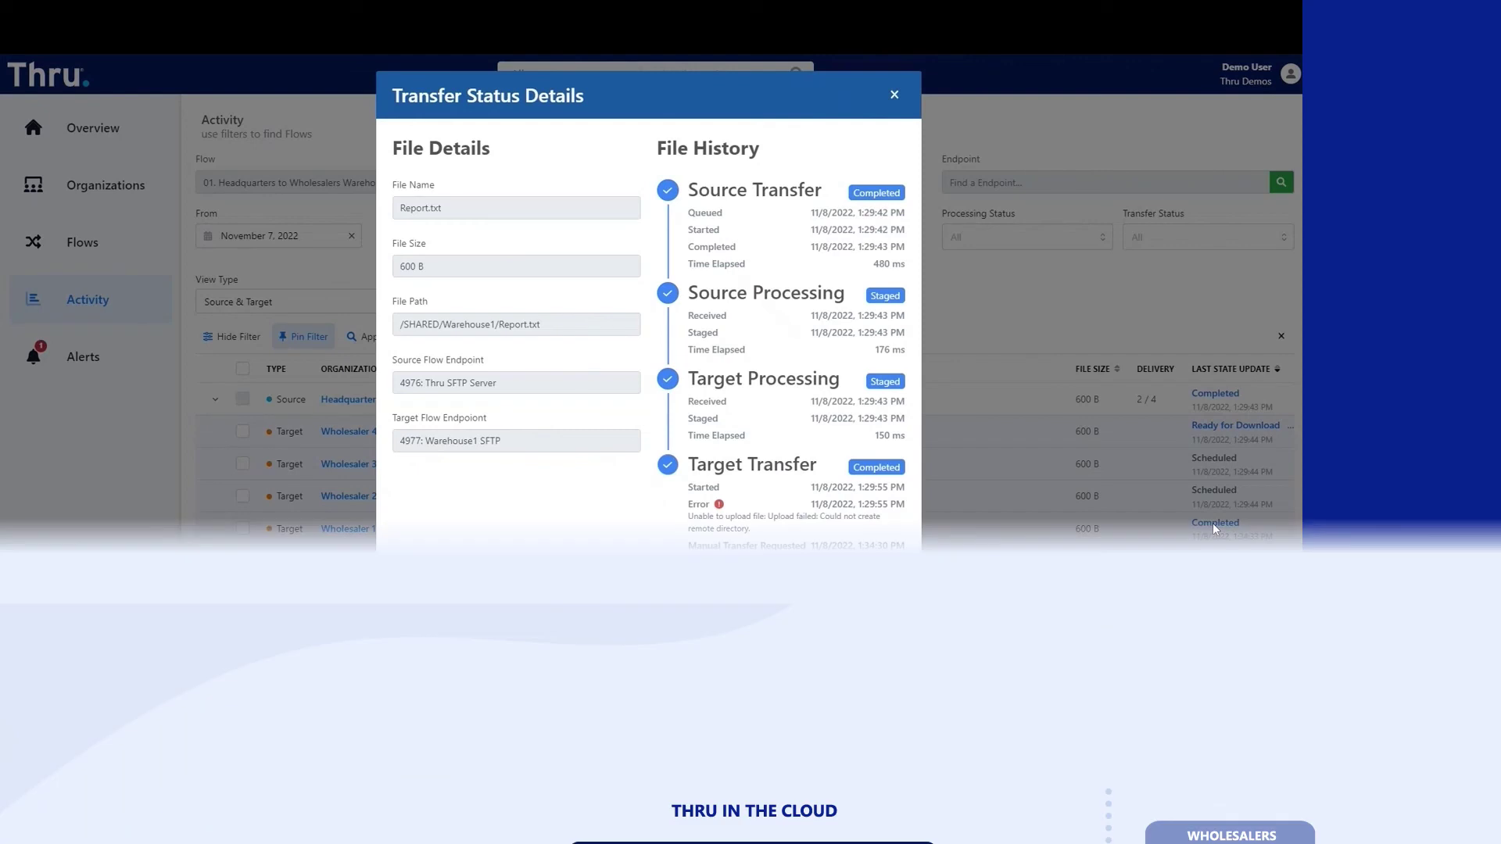